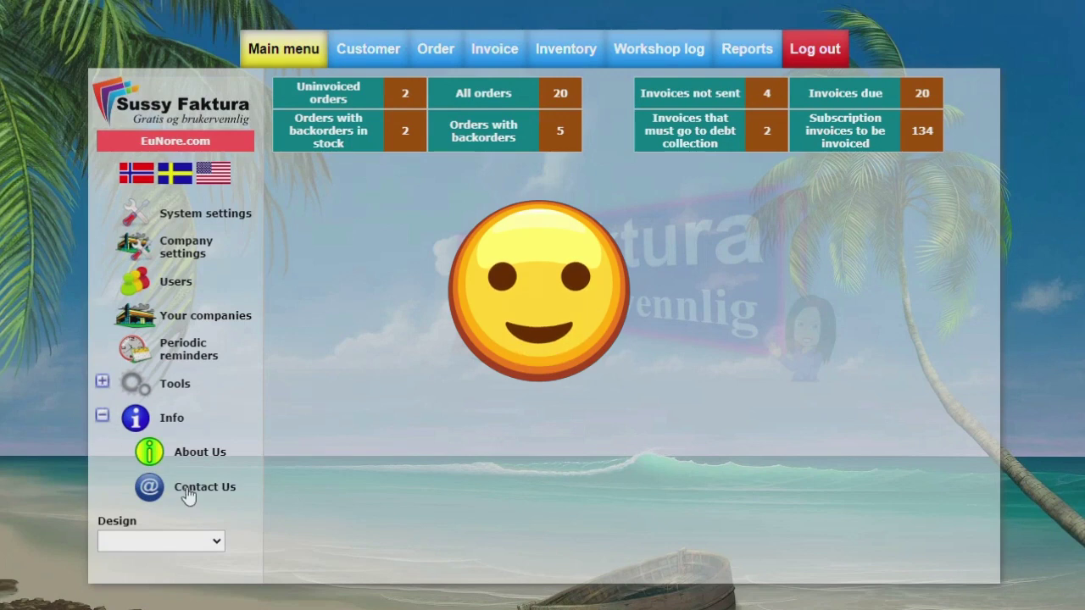
# - View the Contact Us form and the About Us information, close both, and expand the Tools group
pyautogui.click(197, 490)
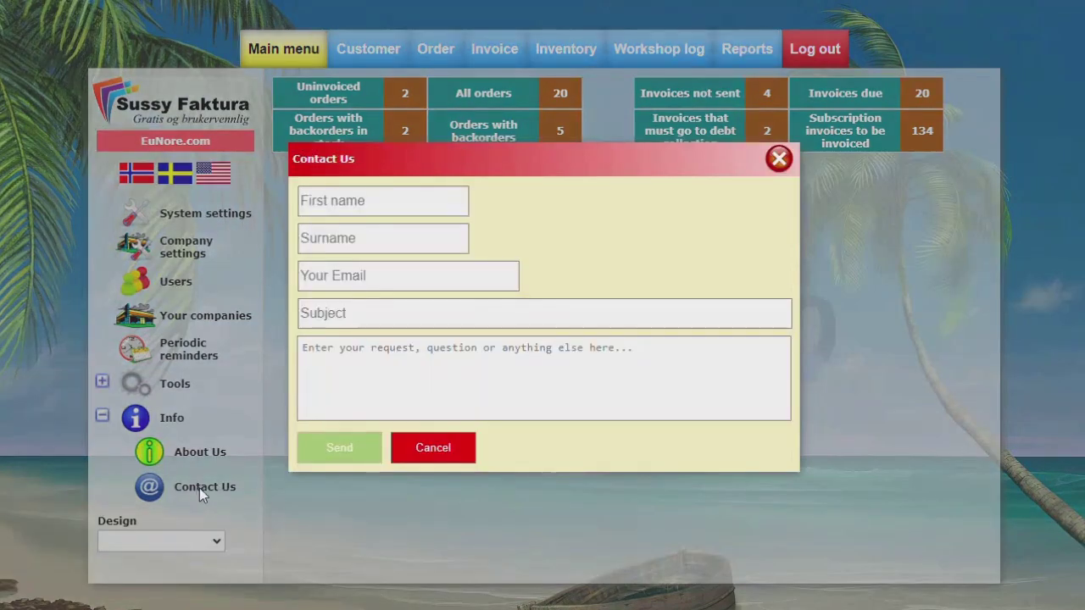
pyautogui.click(460, 448)
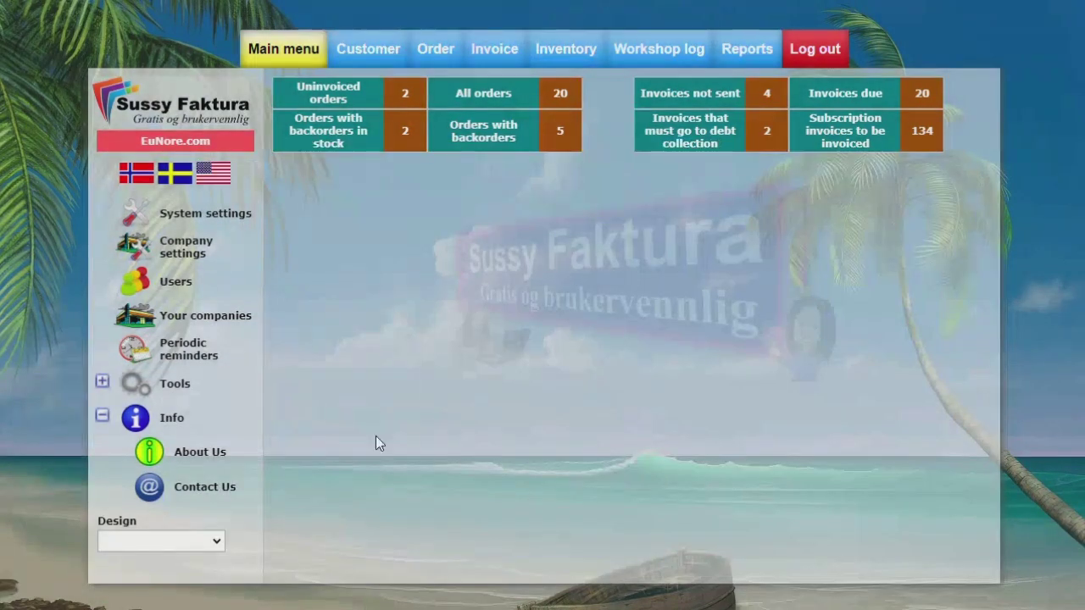
pyautogui.click(194, 456)
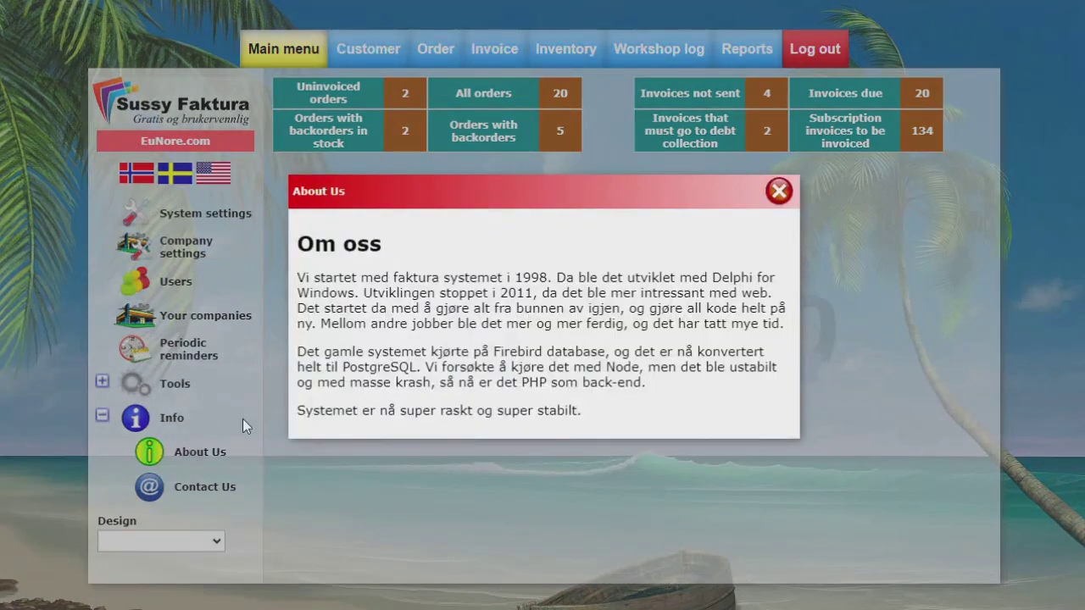
pyautogui.click(778, 191)
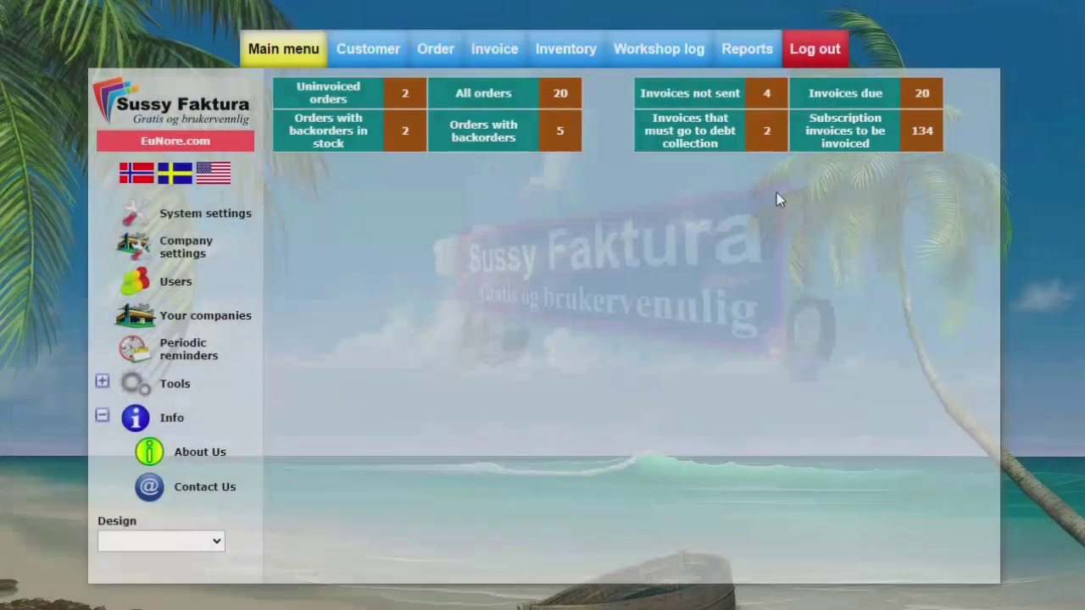
pyautogui.click(102, 383)
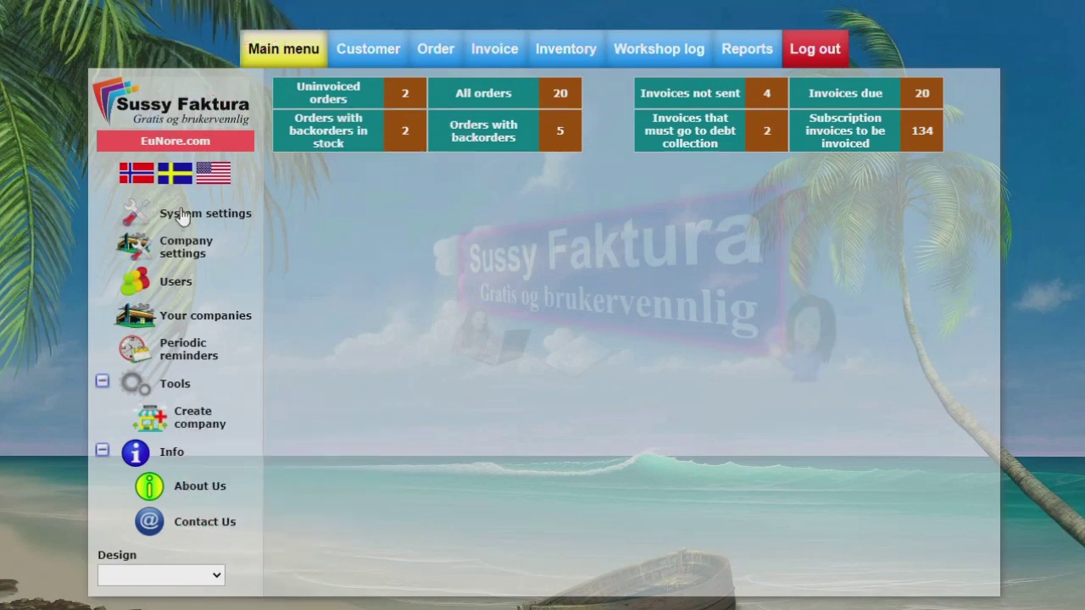
# - Search the invoice drafts and open the invoice draft with ID 340, dated 25.05.2023
pyautogui.click(509, 50)
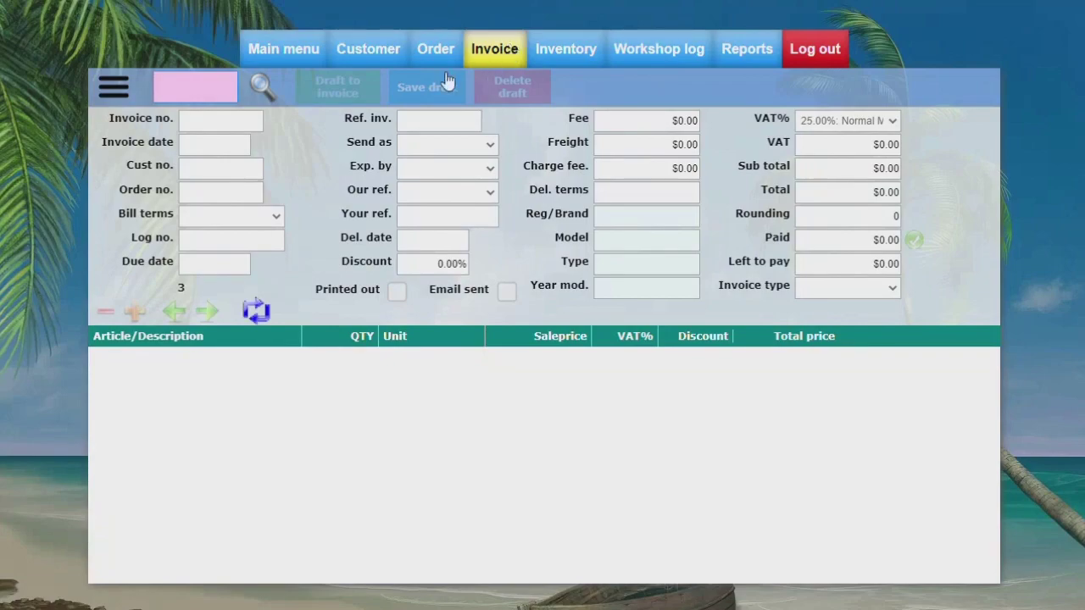
pyautogui.click(116, 83)
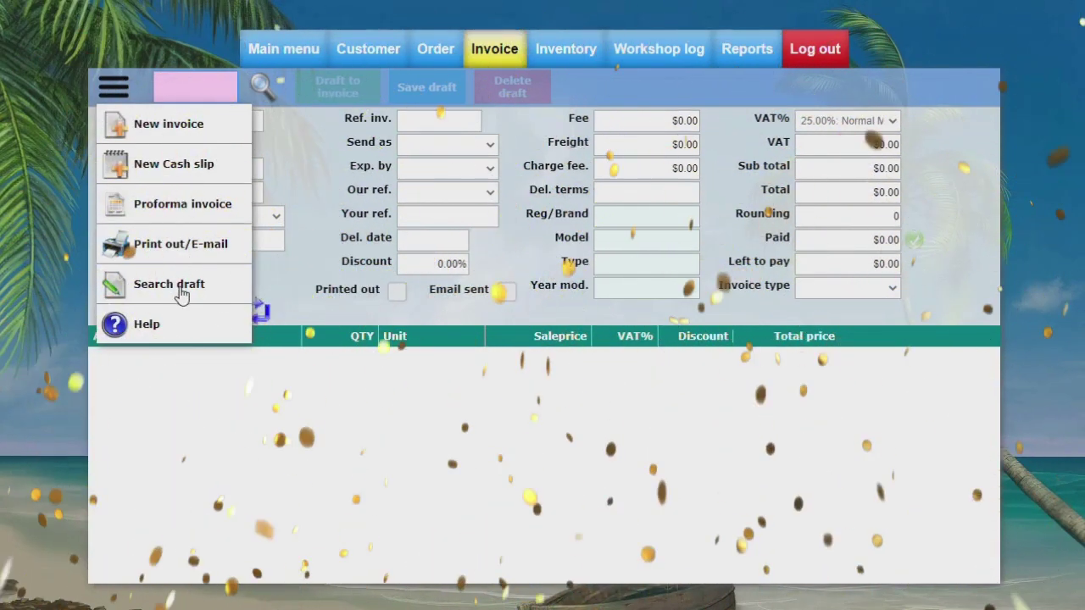
pyautogui.click(181, 288)
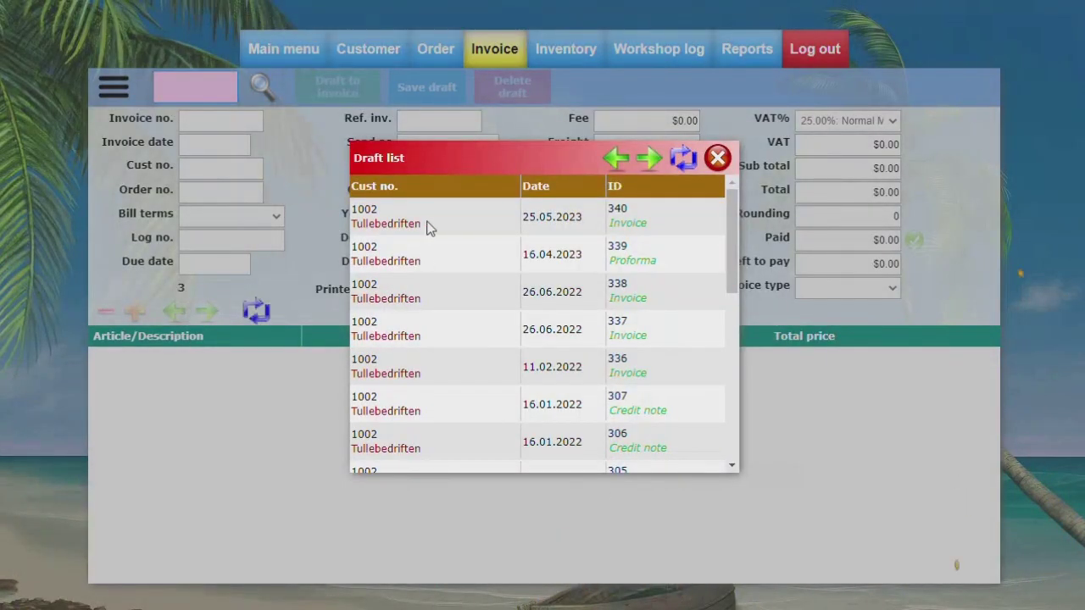
pyautogui.click(427, 225)
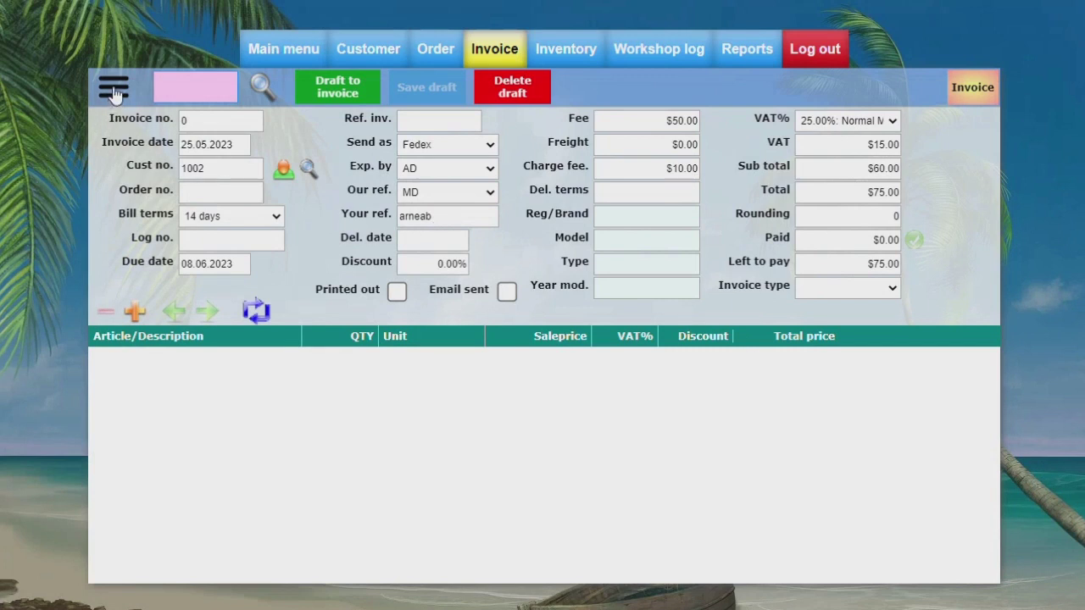
# - Search the drafts again and open the proforma draft with ID 339, dated 16.04.2023
pyautogui.click(115, 92)
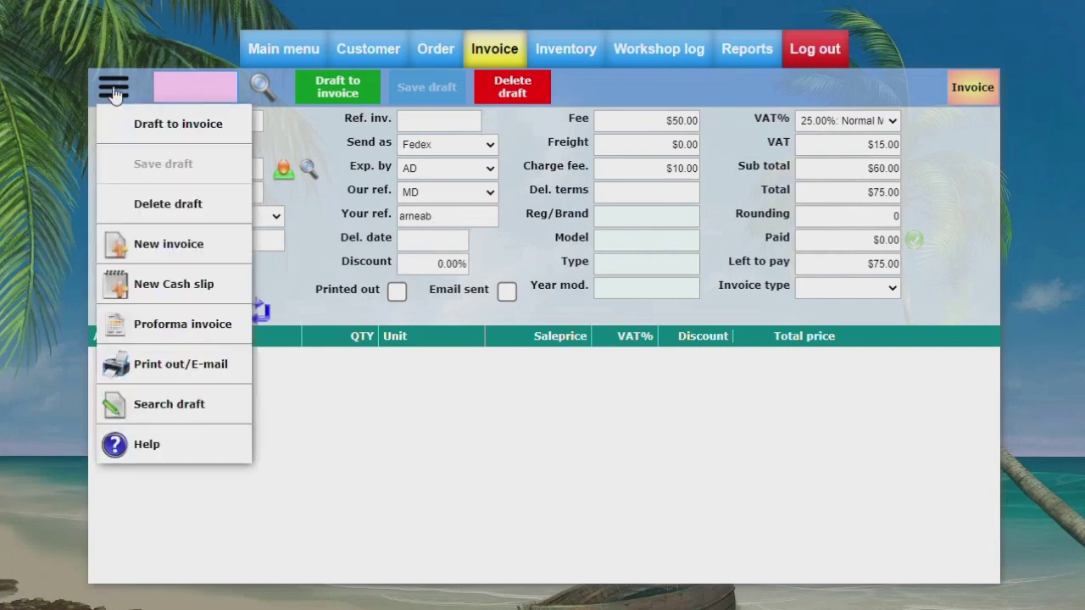
pyautogui.click(179, 410)
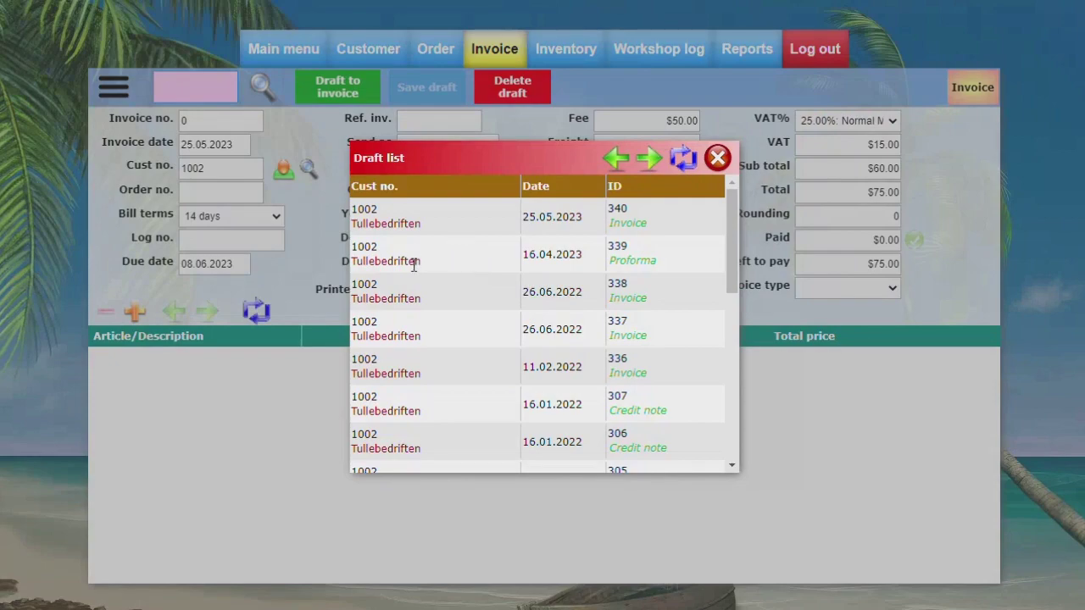
pyautogui.click(413, 265)
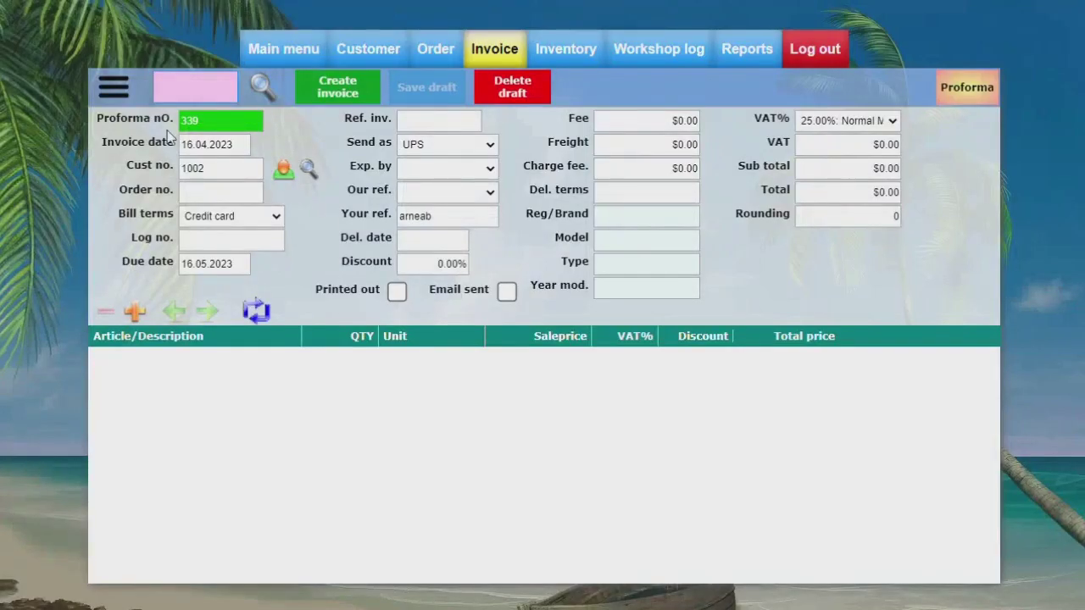
# - Search the drafts and open the older invoice draft with ID 284, dated 15.01.2022
pyautogui.click(113, 88)
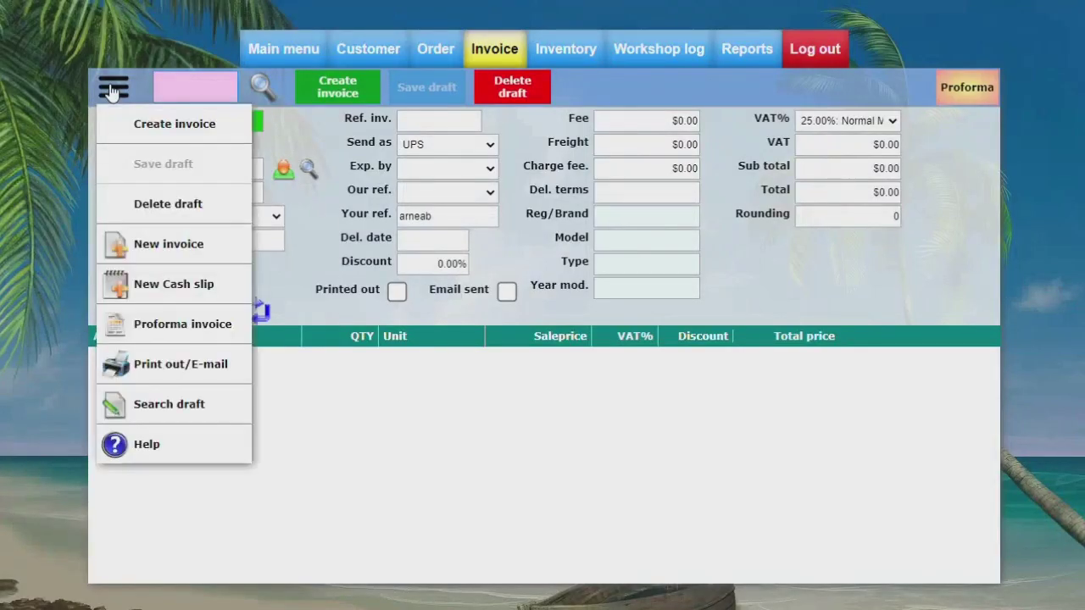
pyautogui.click(170, 404)
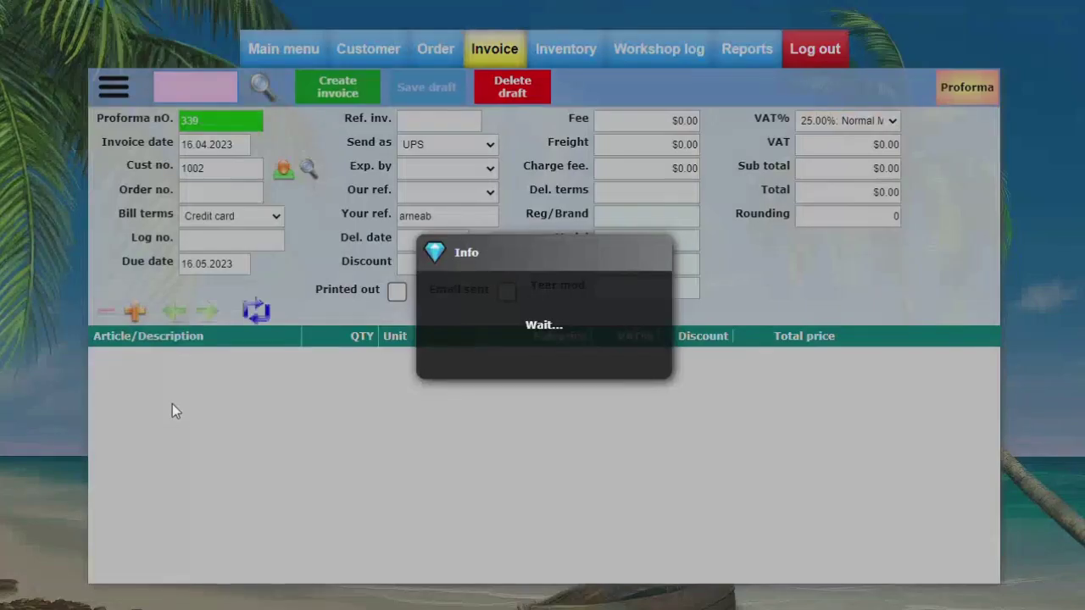
pyautogui.scroll(-3, 475, 331)
pyautogui.scroll(-3, 473, 330)
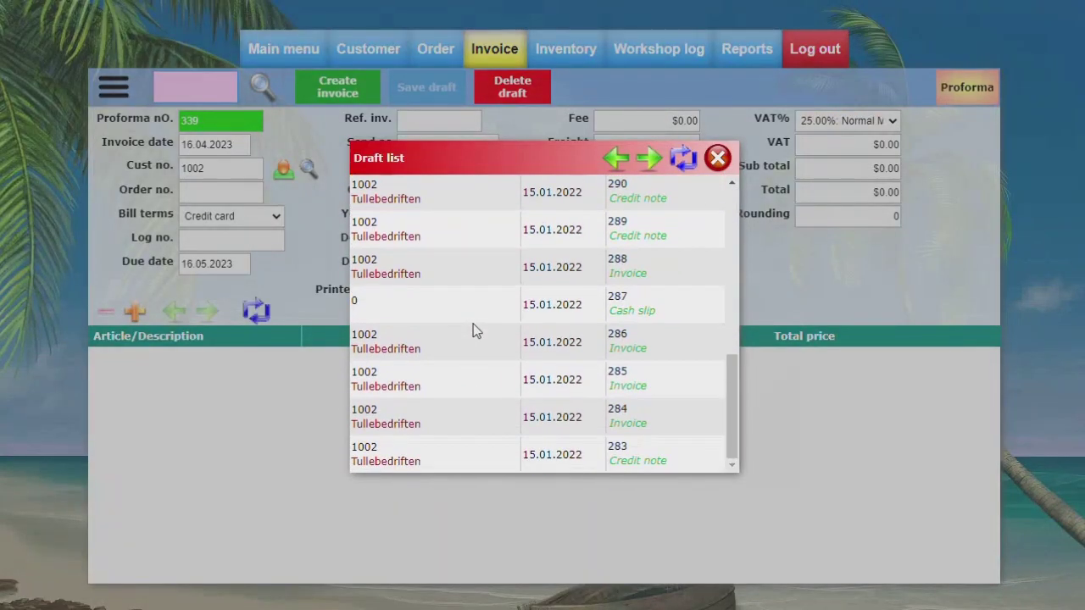
pyautogui.click(391, 413)
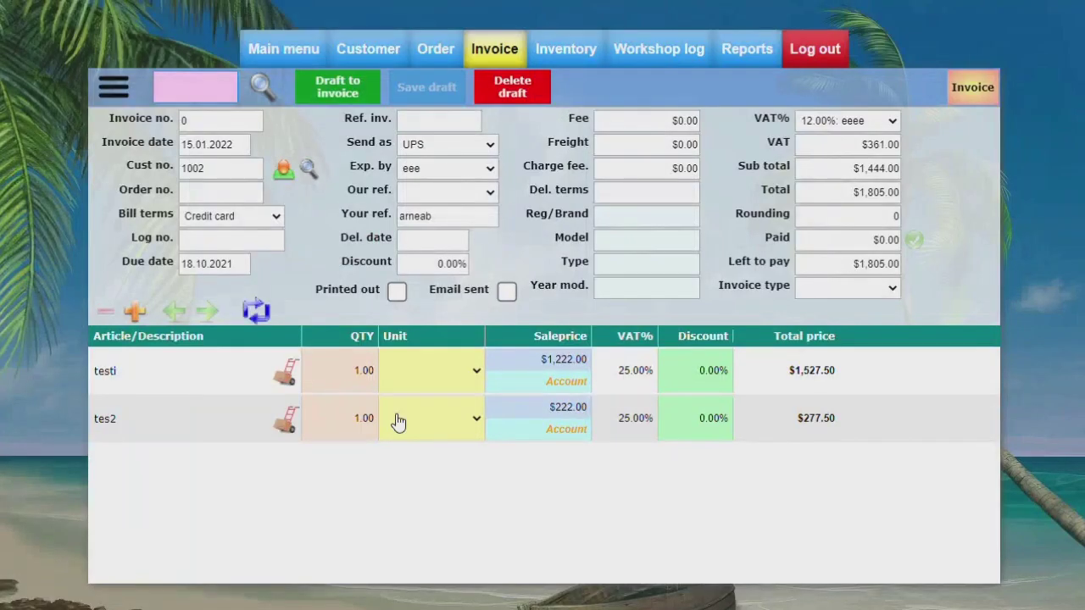
# - Set the draft's Our ref. to MD and save the draft
pyautogui.click(431, 192)
pyautogui.press('Down')
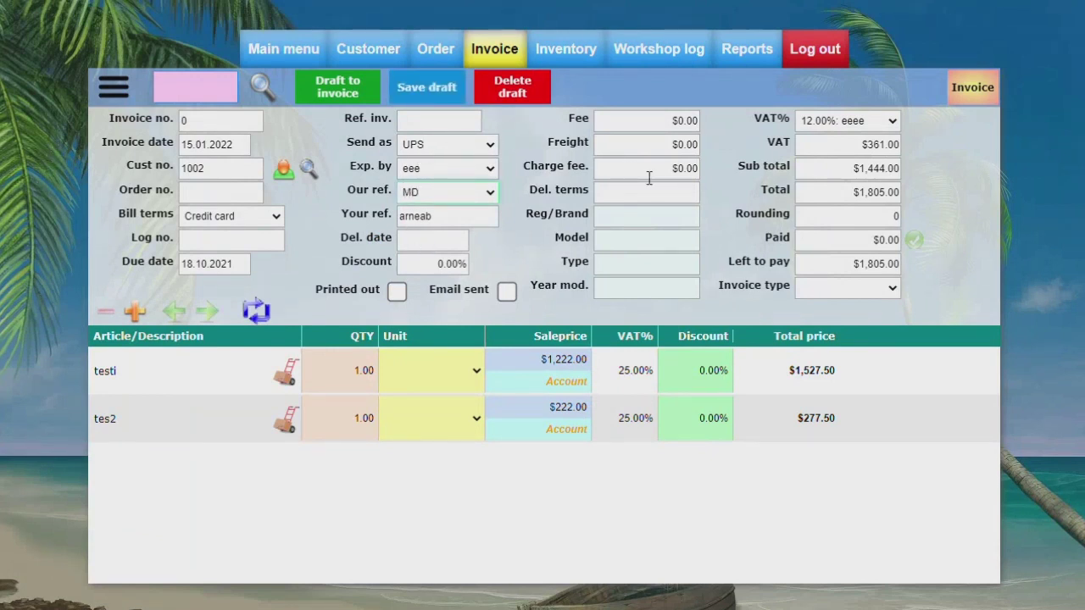
pyautogui.click(418, 84)
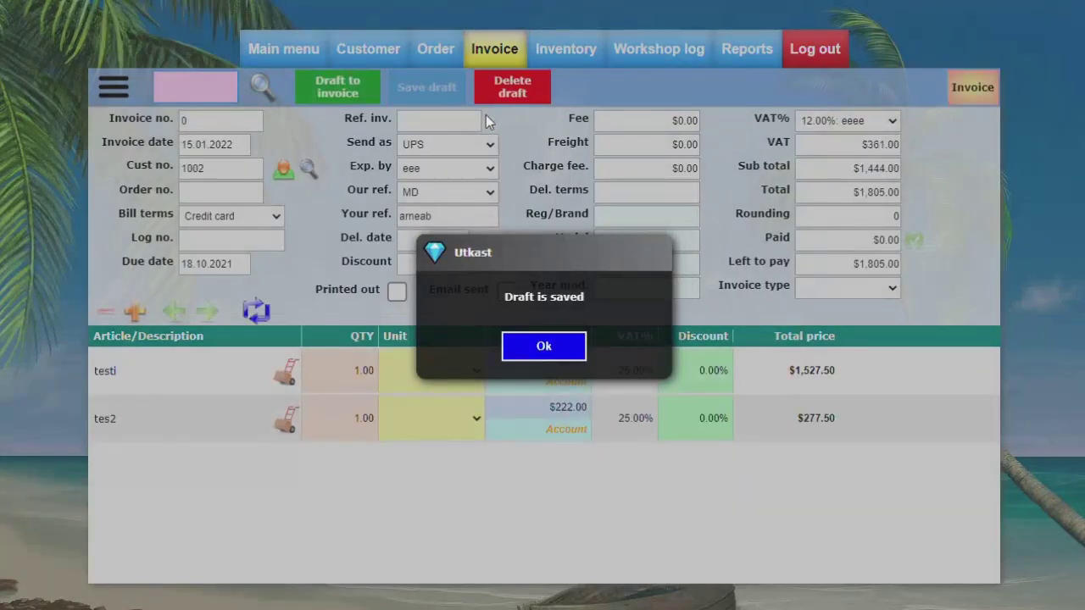
pyautogui.click(544, 347)
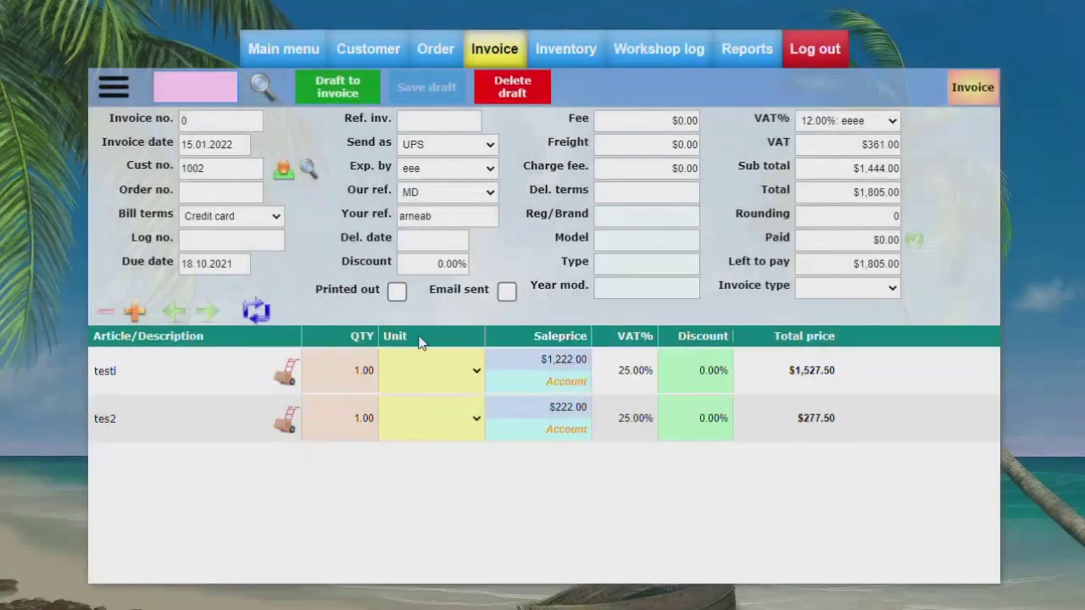
# - Look up inventory articles from the invoice lines testi and tes2, searching by article number "a" for tes2
pyautogui.click(289, 377)
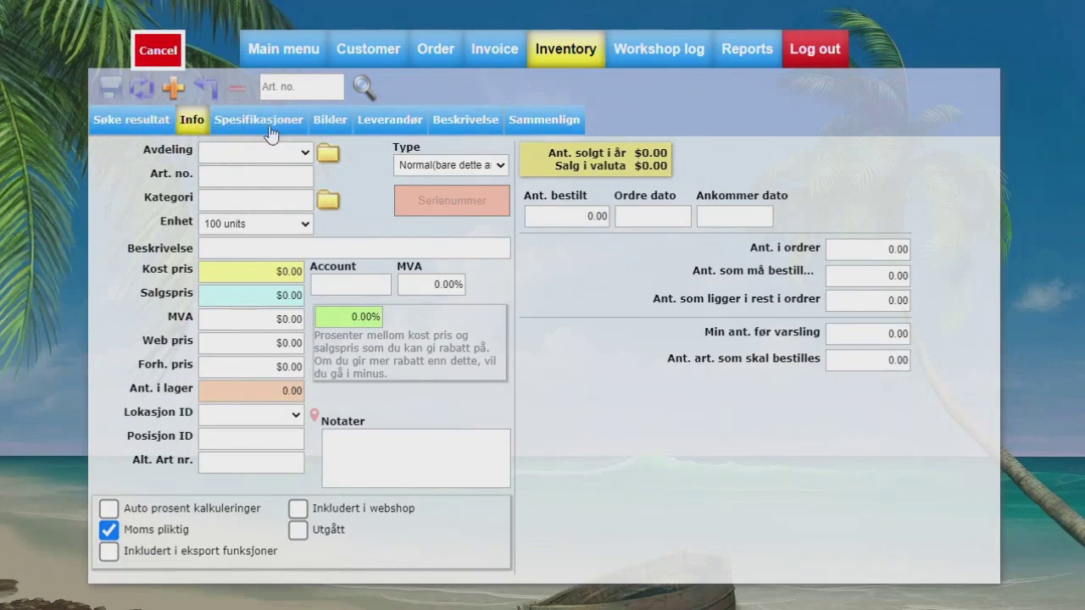
pyautogui.click(157, 53)
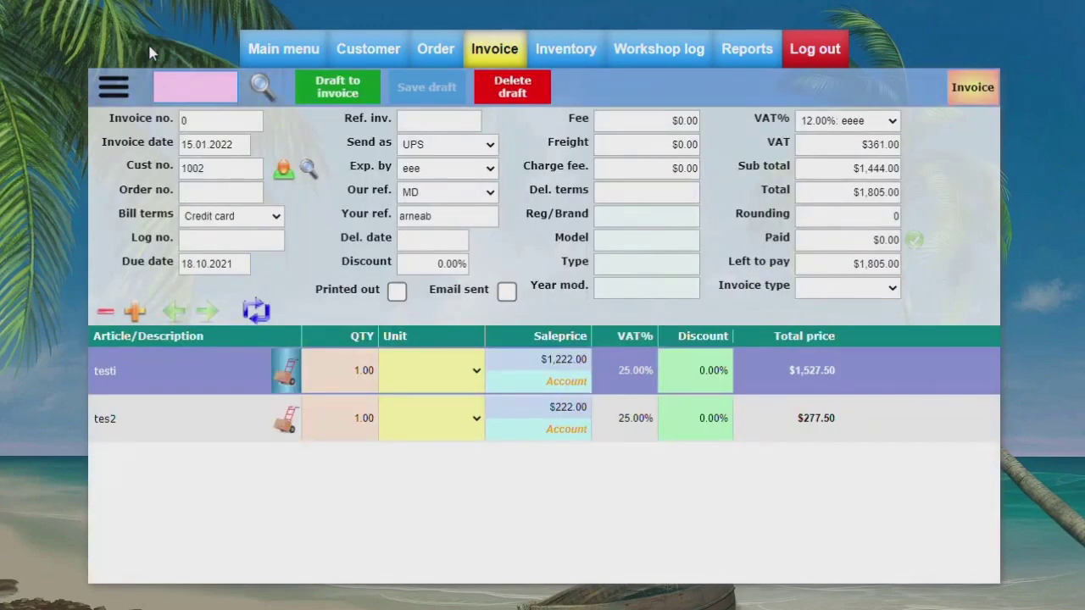
pyautogui.click(292, 419)
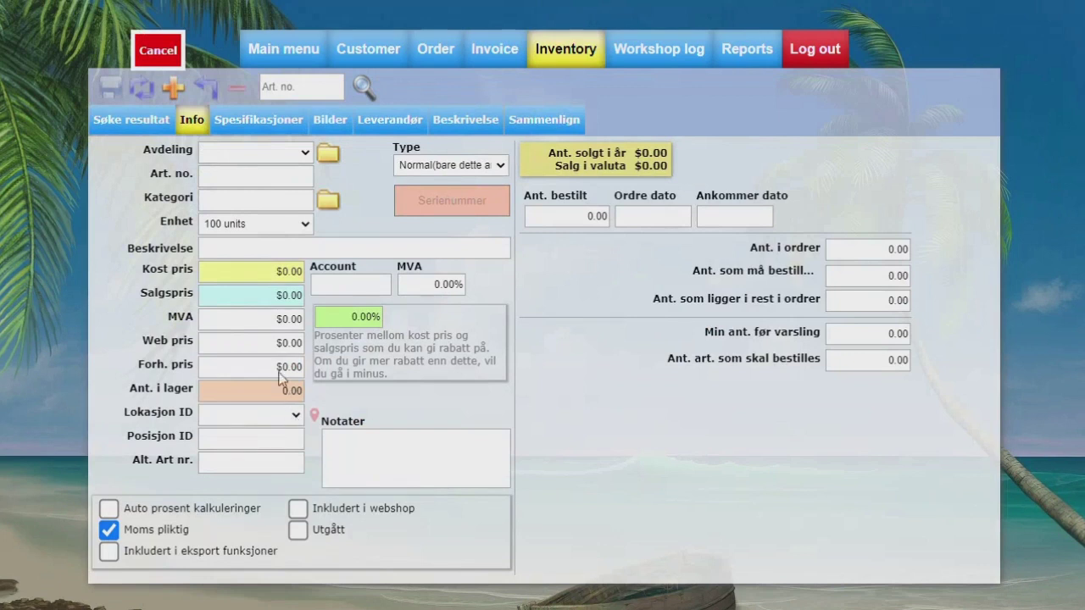
pyautogui.click(294, 88)
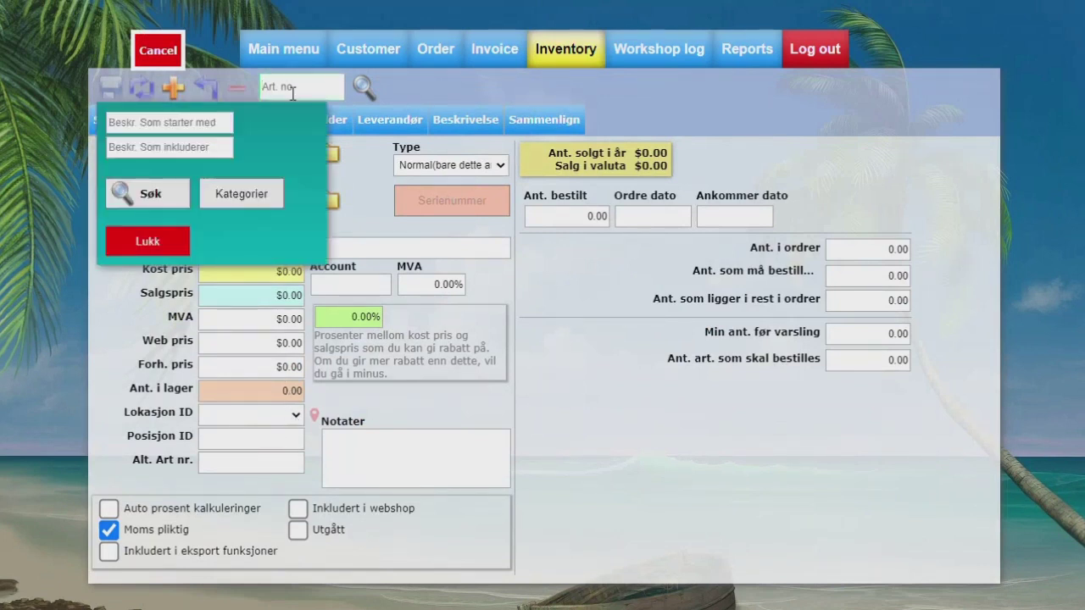
pyautogui.write('a')
pyautogui.press('Return')
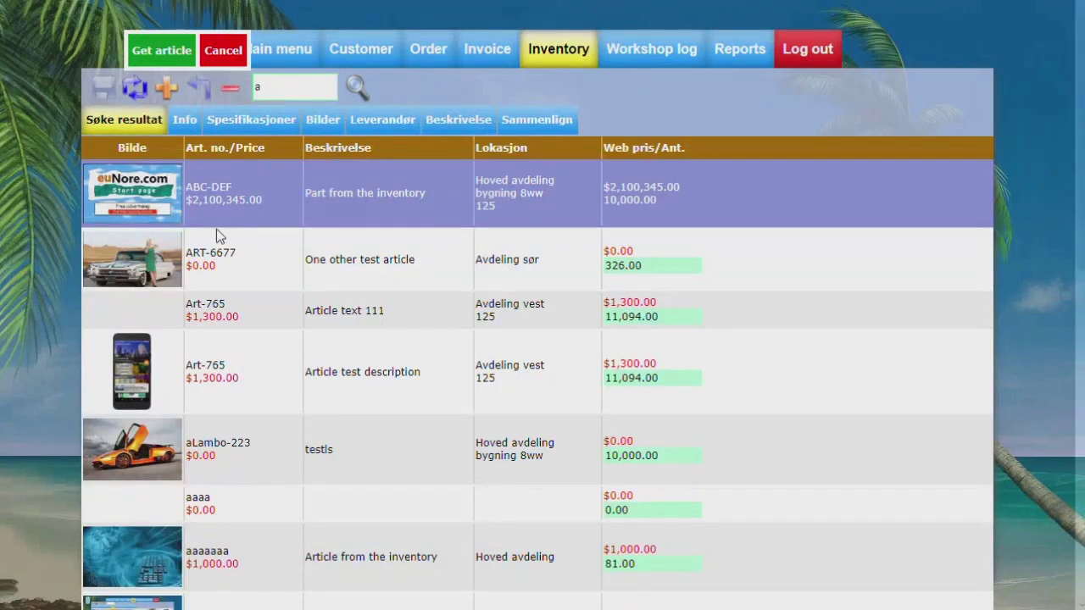
# - View article aLambo-223 and its serial numbers, including unavailable ones, and inspect the details of serial TEST-555
pyautogui.click(135, 456)
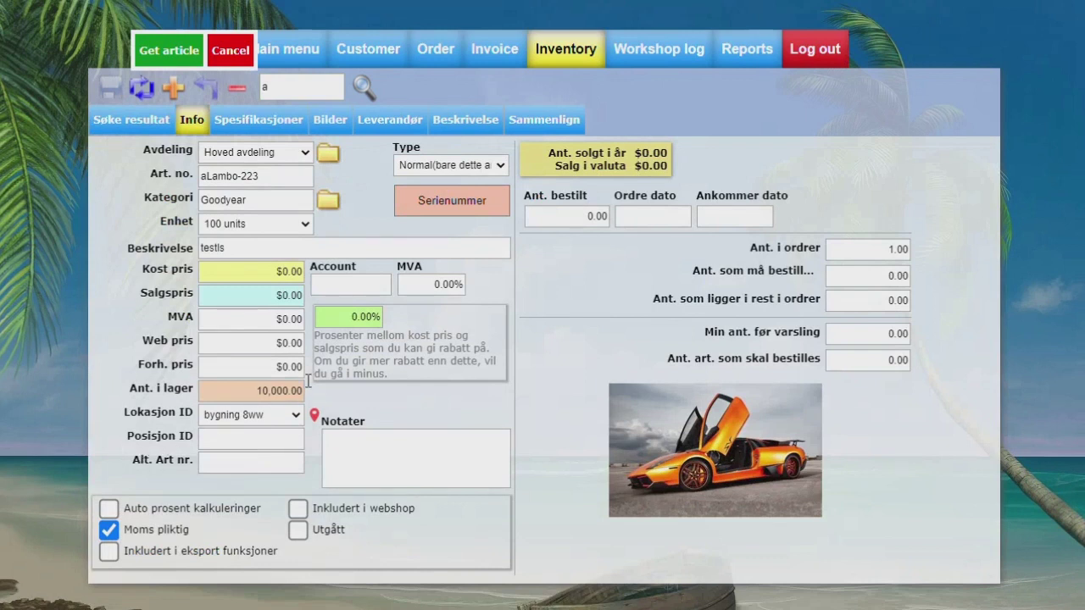
pyautogui.click(428, 204)
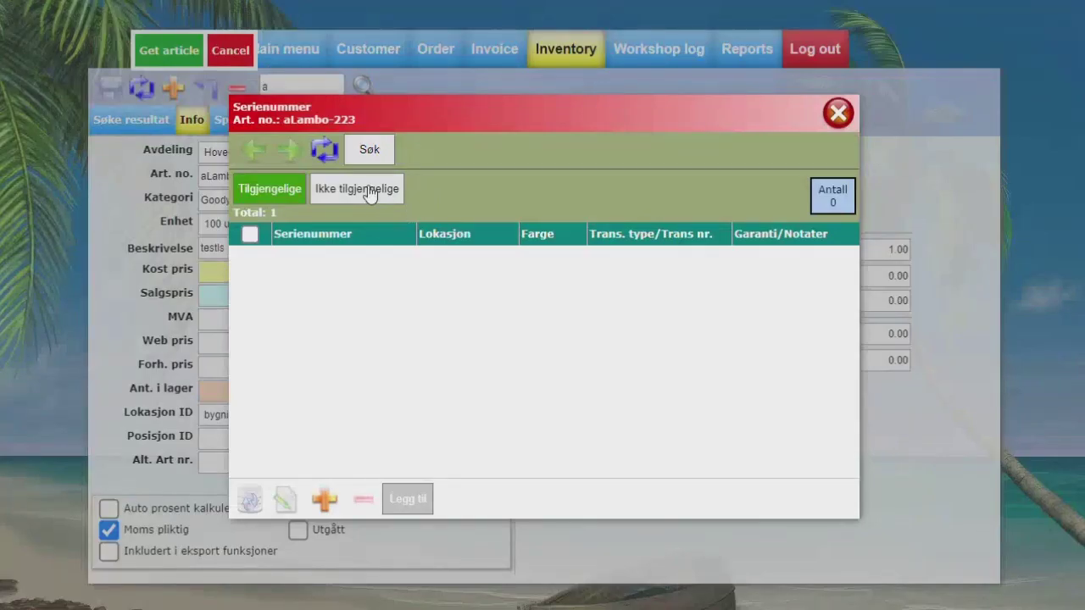
pyautogui.click(369, 191)
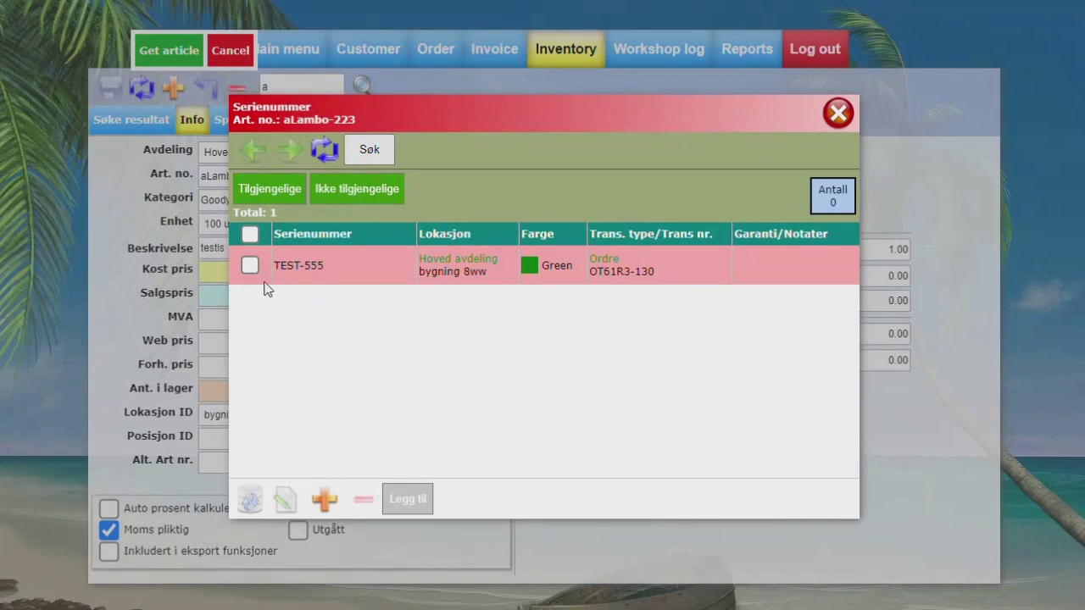
pyautogui.click(250, 266)
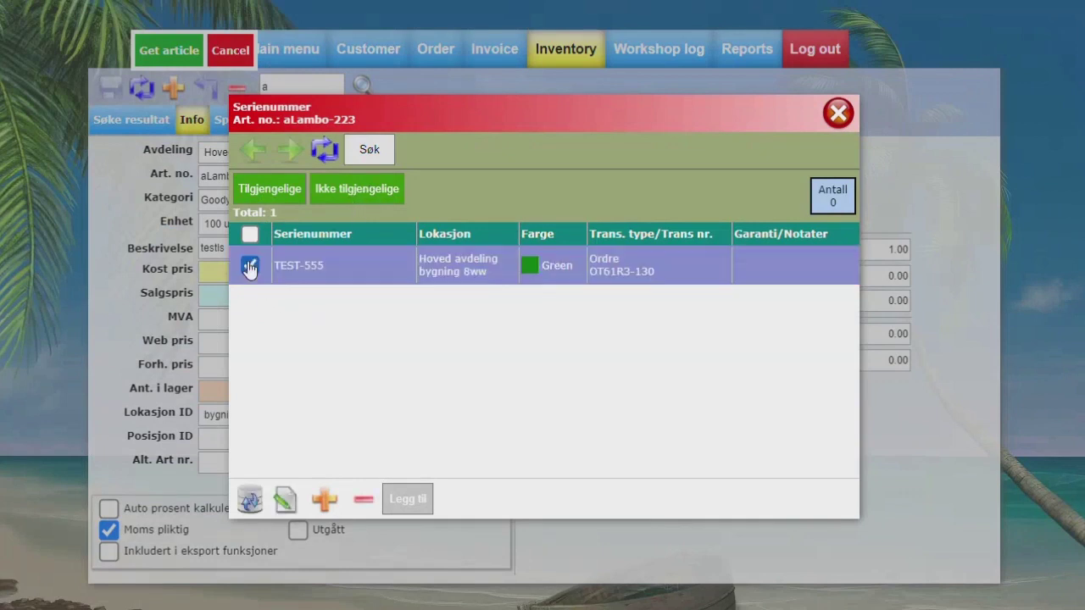
pyautogui.click(284, 502)
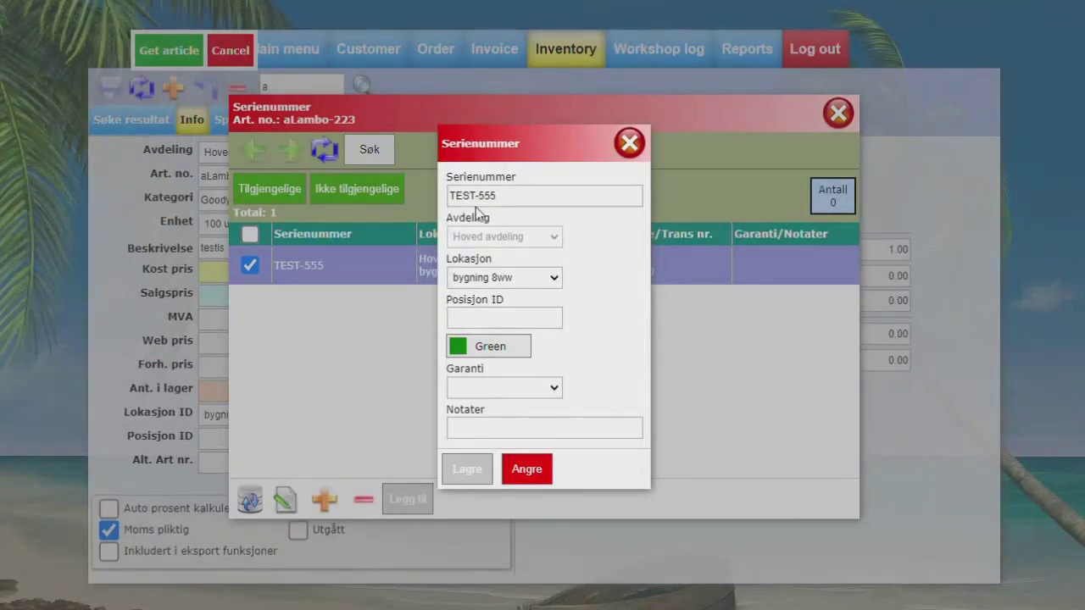
pyautogui.click(630, 143)
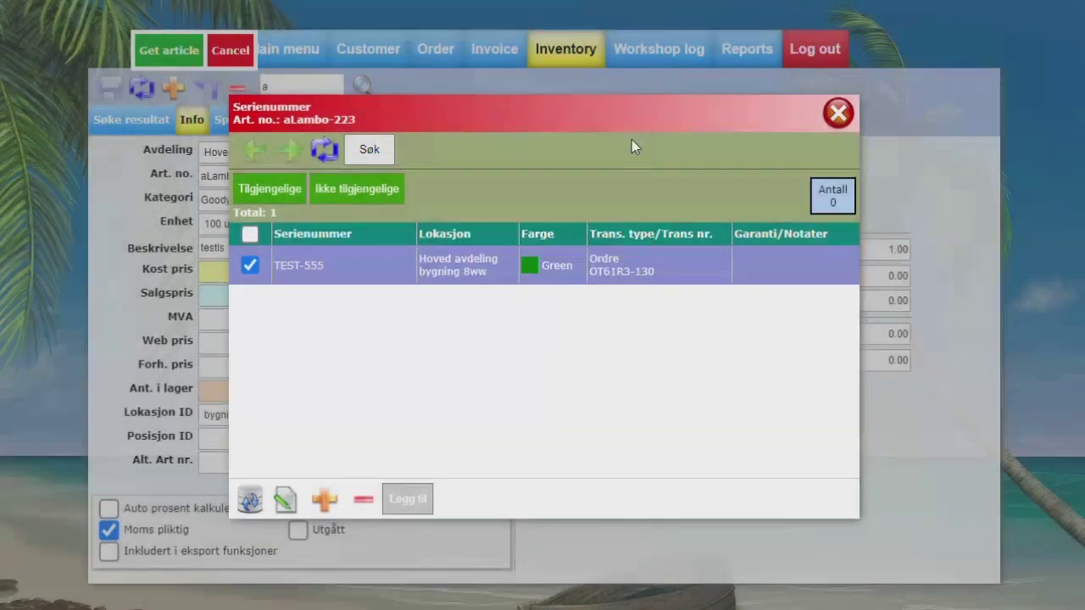
pyautogui.click(837, 113)
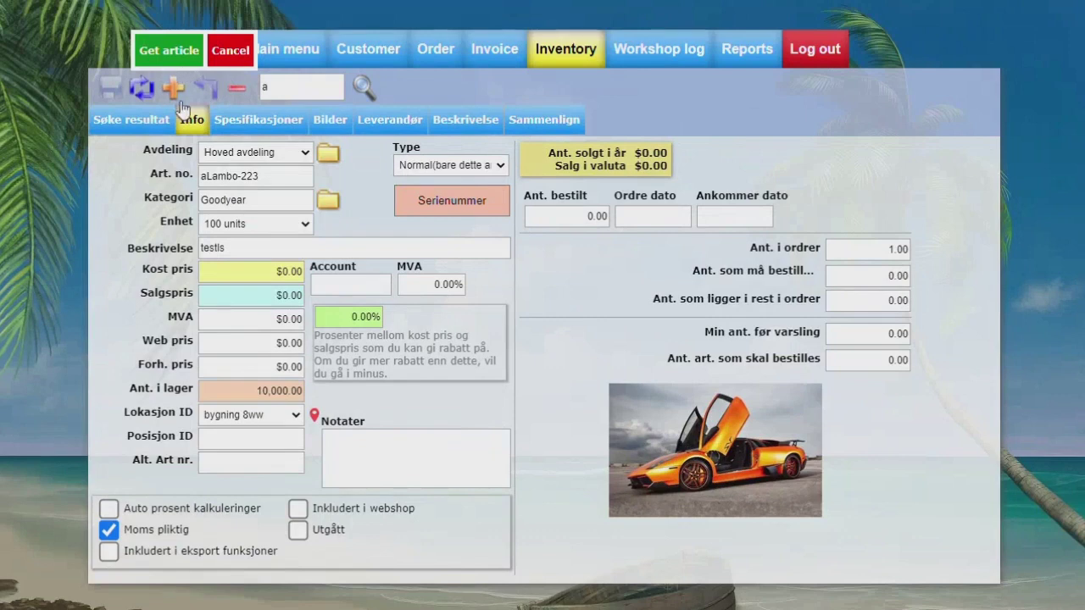
# - Open article ABC-DEF from the search results and review its serial numbers, including the unavailable ones
pyautogui.click(124, 126)
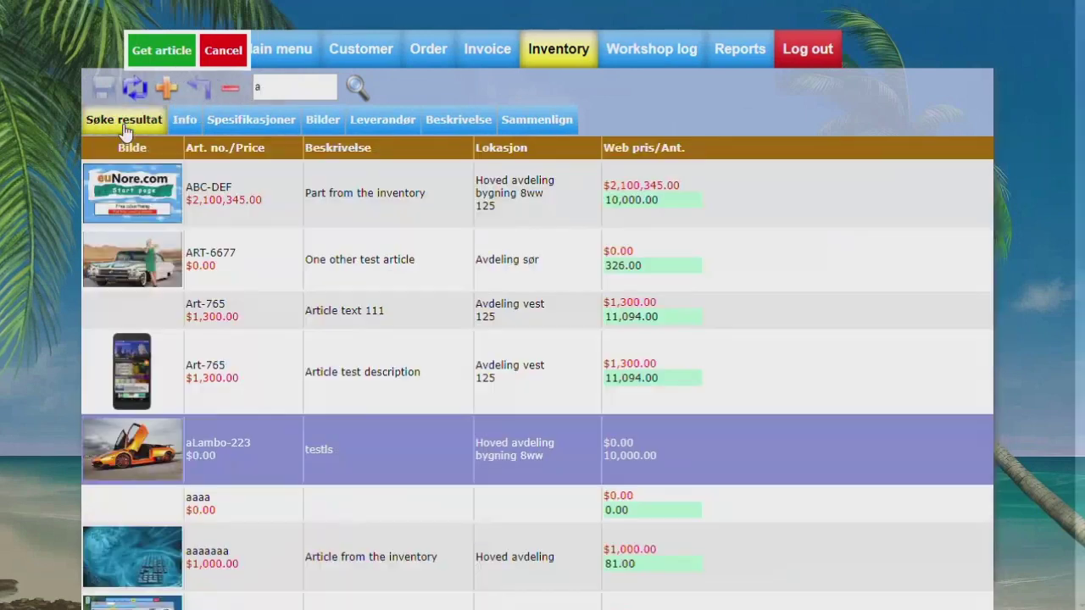
pyautogui.click(142, 222)
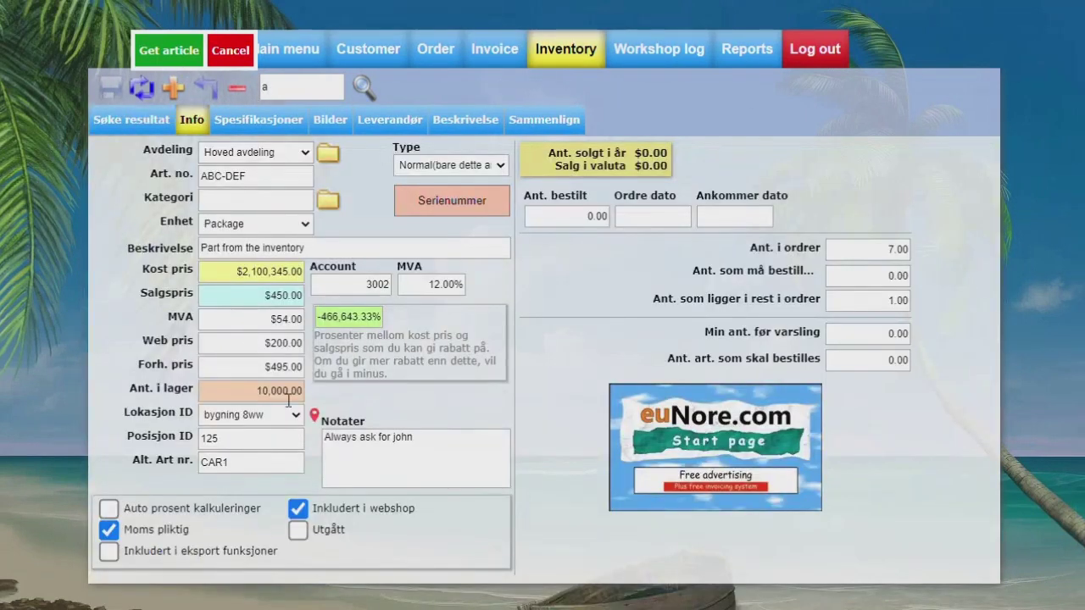
pyautogui.click(428, 206)
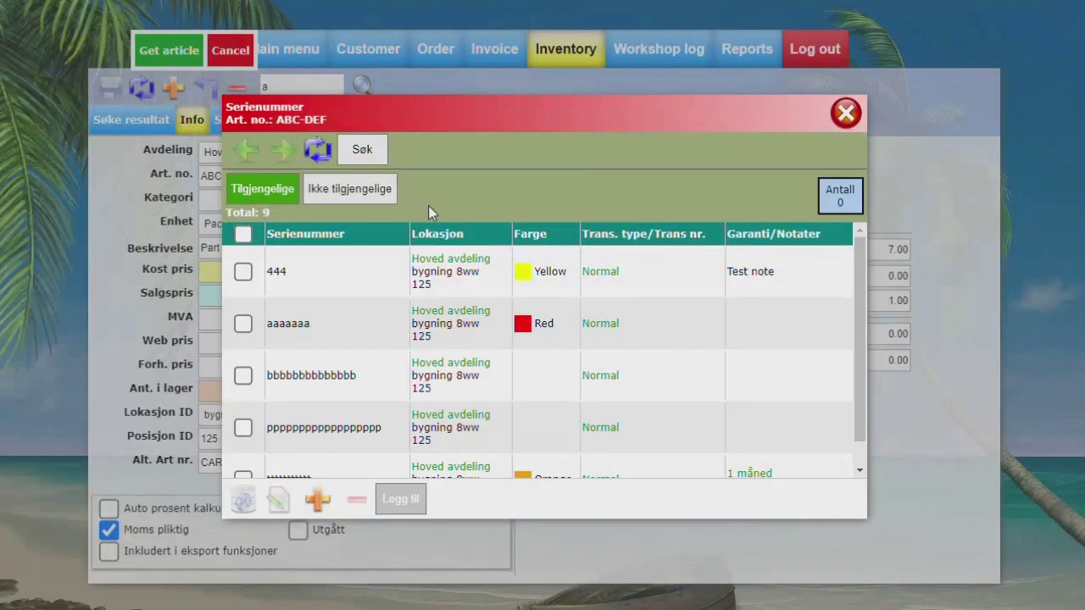
pyautogui.scroll(-1, 316, 330)
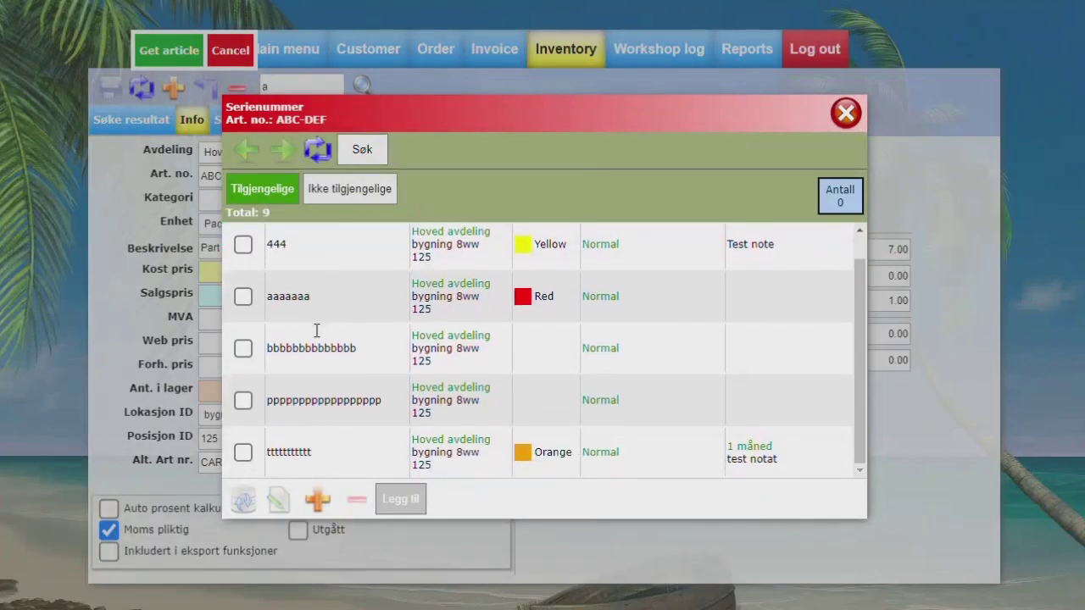
pyautogui.scroll(1, 316, 331)
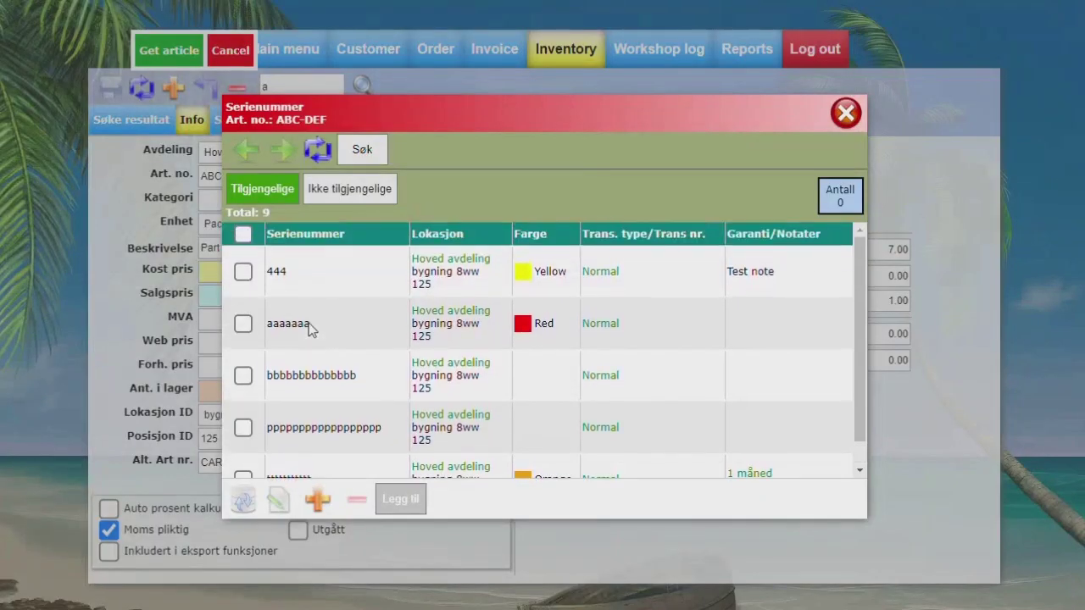
pyautogui.click(331, 187)
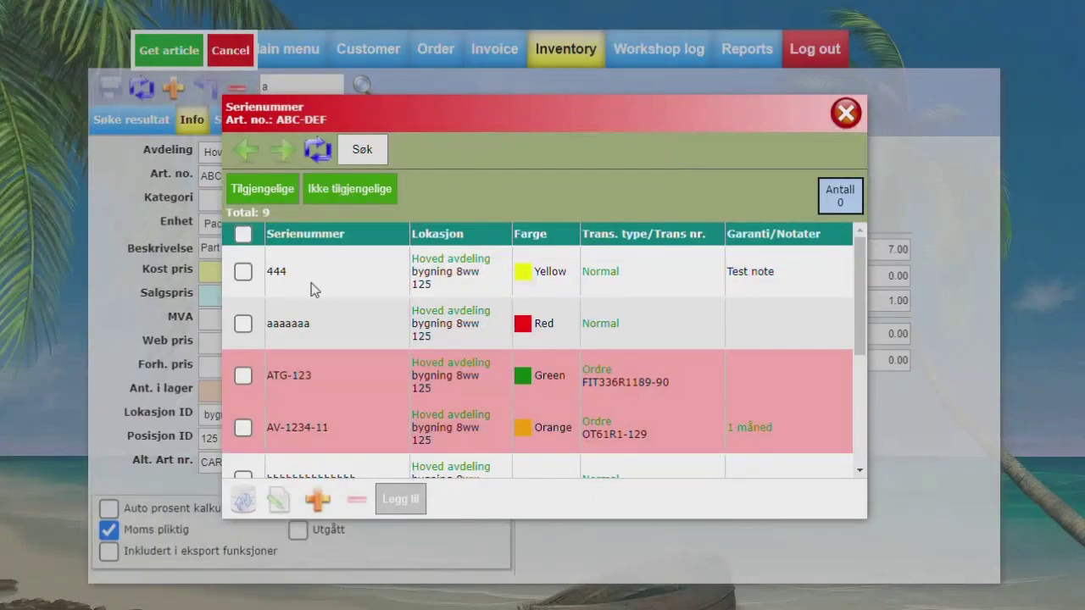
pyautogui.scroll(-5, 311, 288)
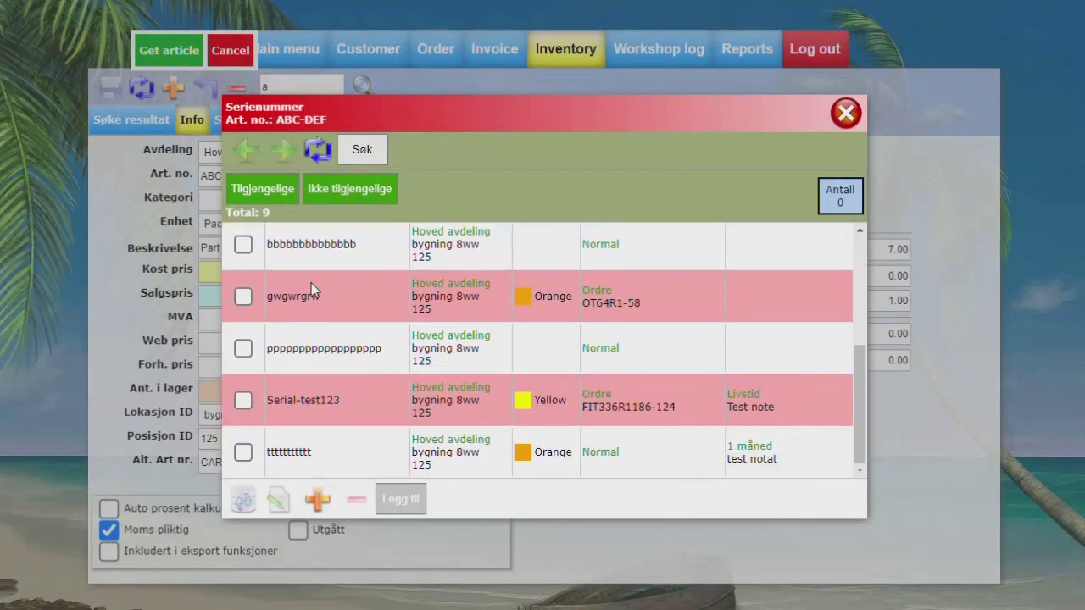
pyautogui.scroll(5, 311, 289)
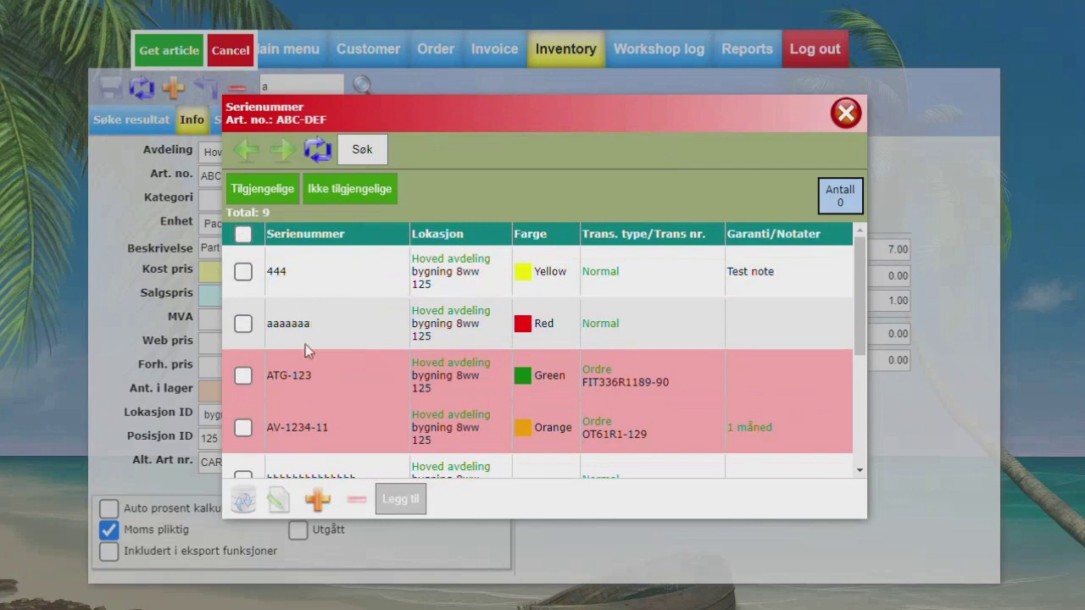
# - View the transactions of serial number AV-1234-11 and inspect the Retur transaction's edit form without saving
pyautogui.click(305, 440)
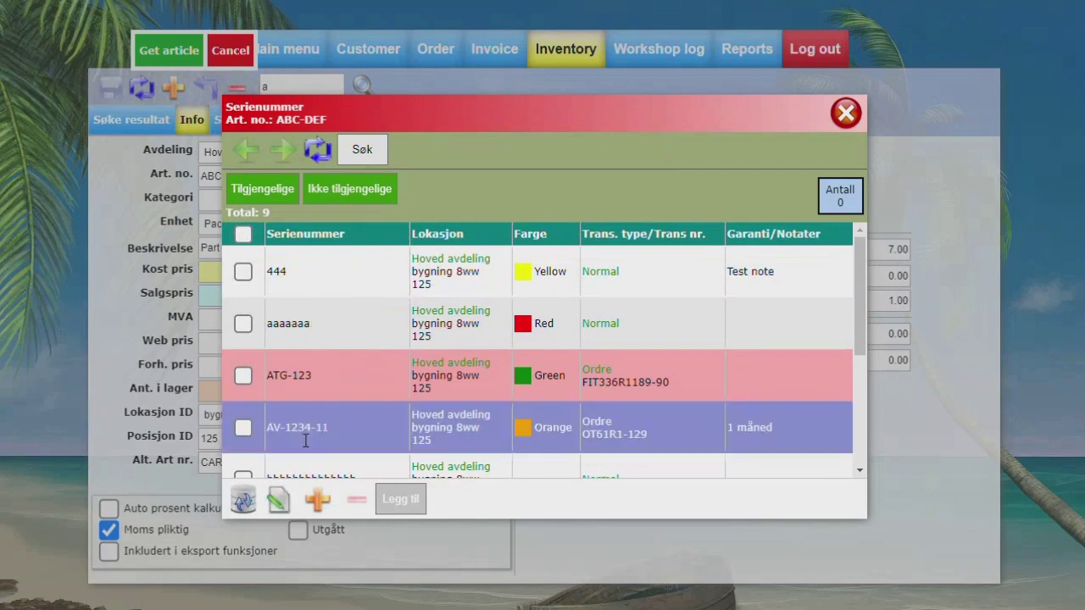
pyautogui.click(241, 502)
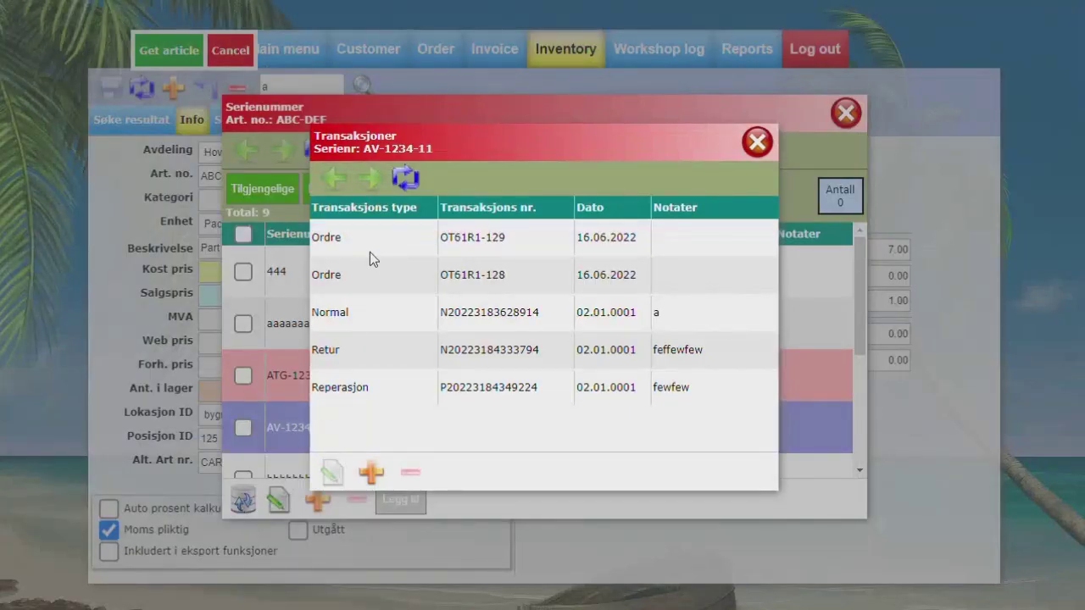
pyautogui.click(354, 349)
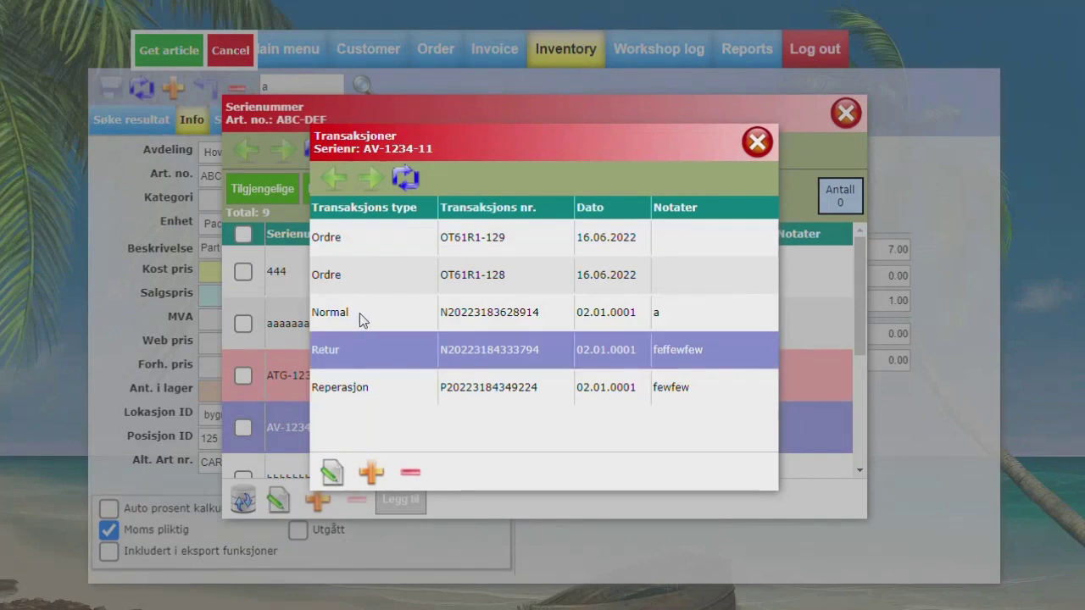
pyautogui.click(335, 471)
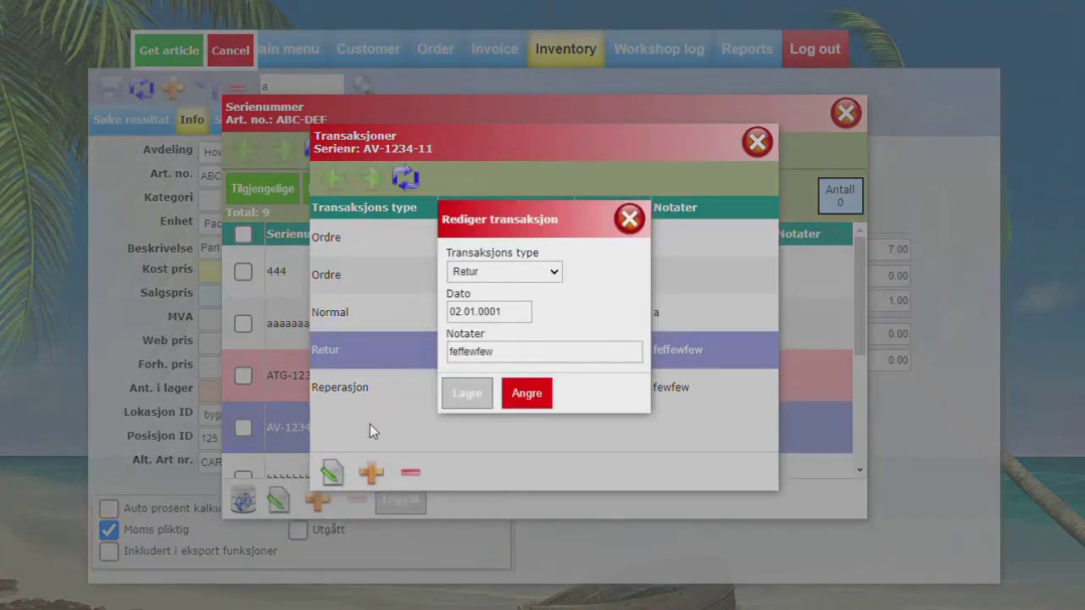
pyautogui.click(555, 275)
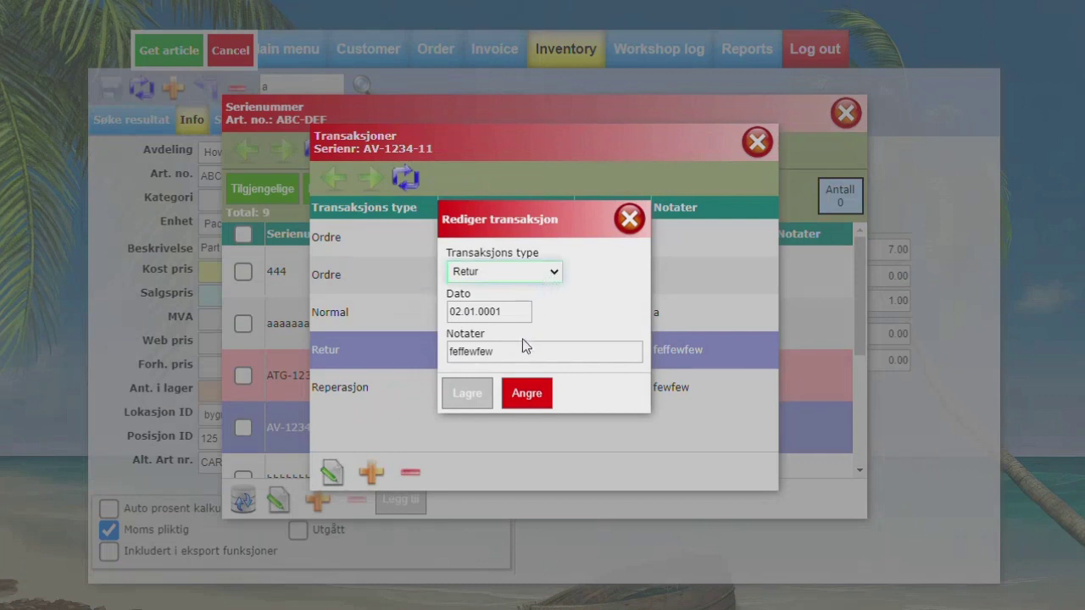
pyautogui.click(598, 316)
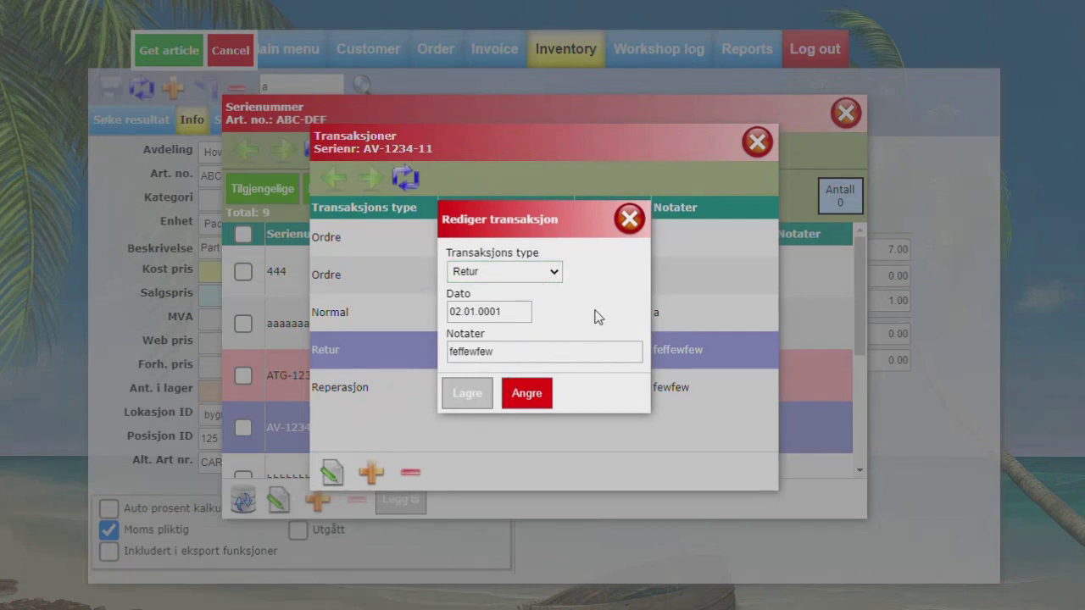
pyautogui.click(533, 395)
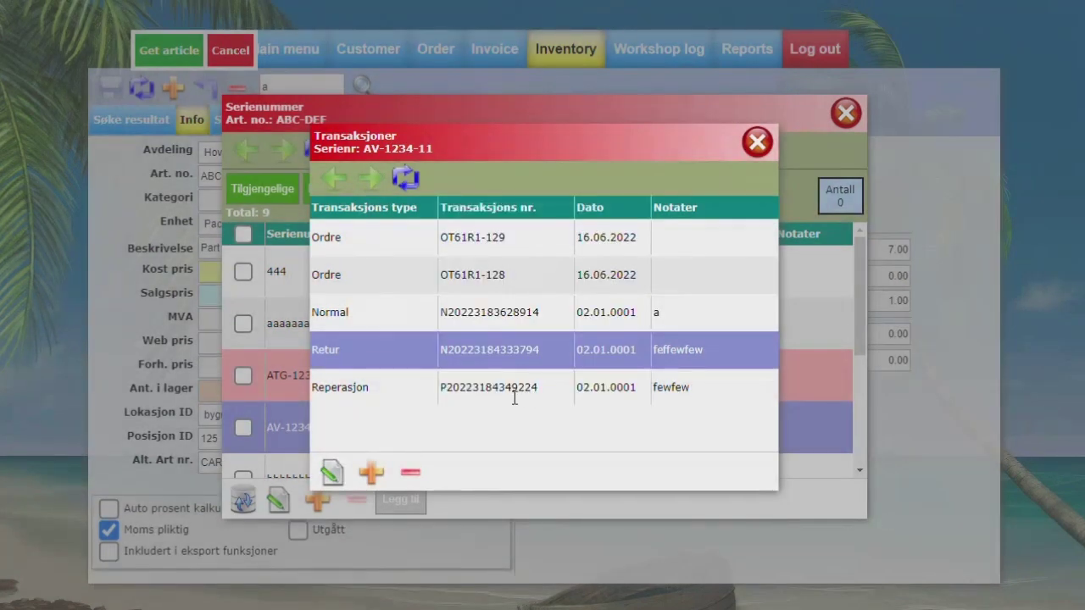
# - Look through the Reperasjon, Normal and older Ordre transactions of AV-1234-11, and close the transaction list
pyautogui.click(333, 393)
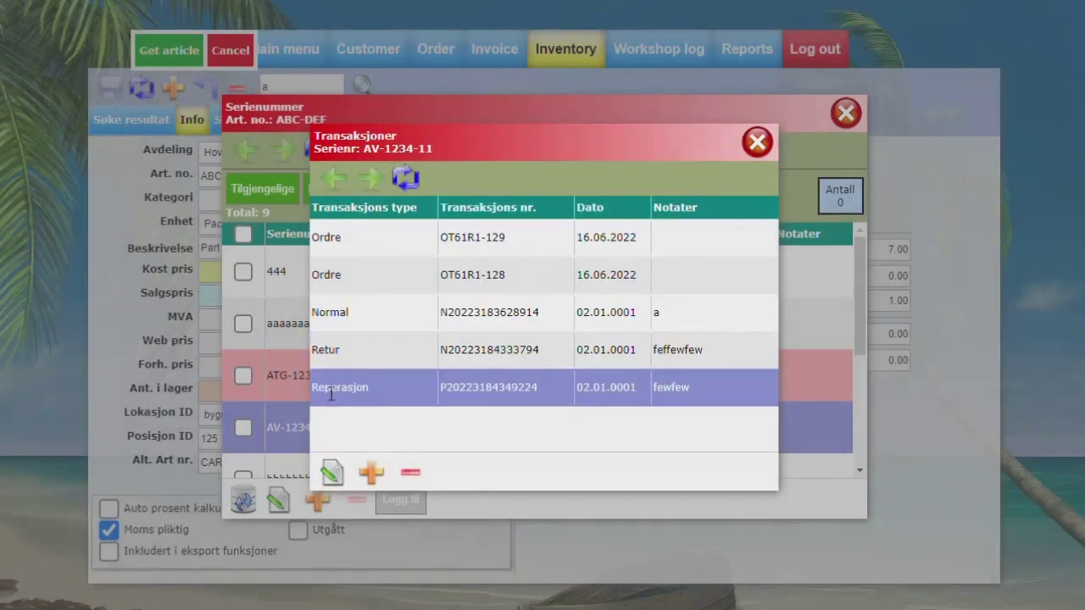
pyautogui.click(345, 318)
pyautogui.click(345, 283)
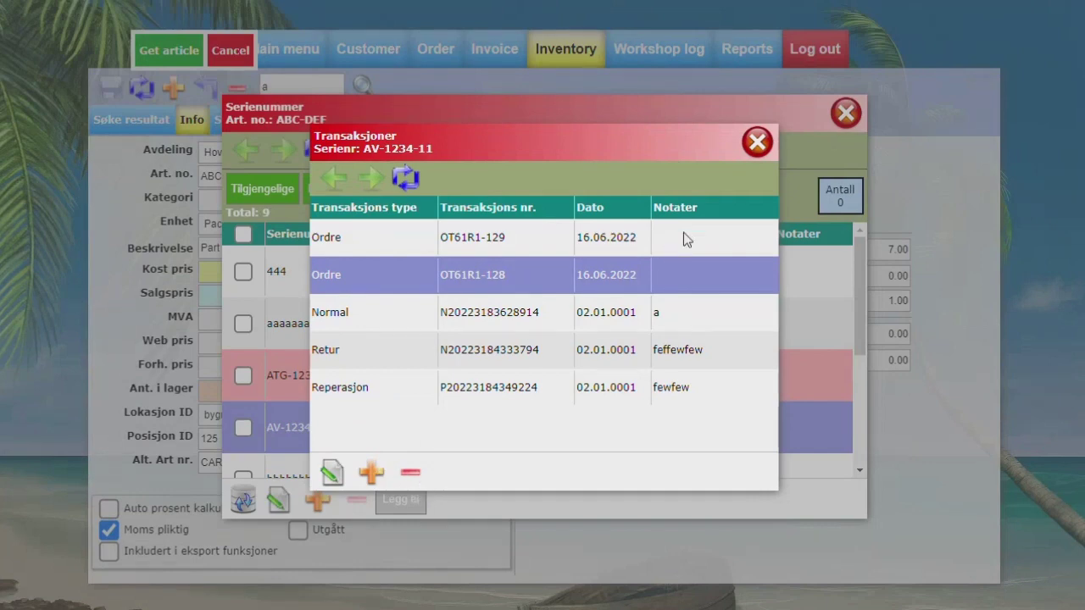
pyautogui.click(757, 142)
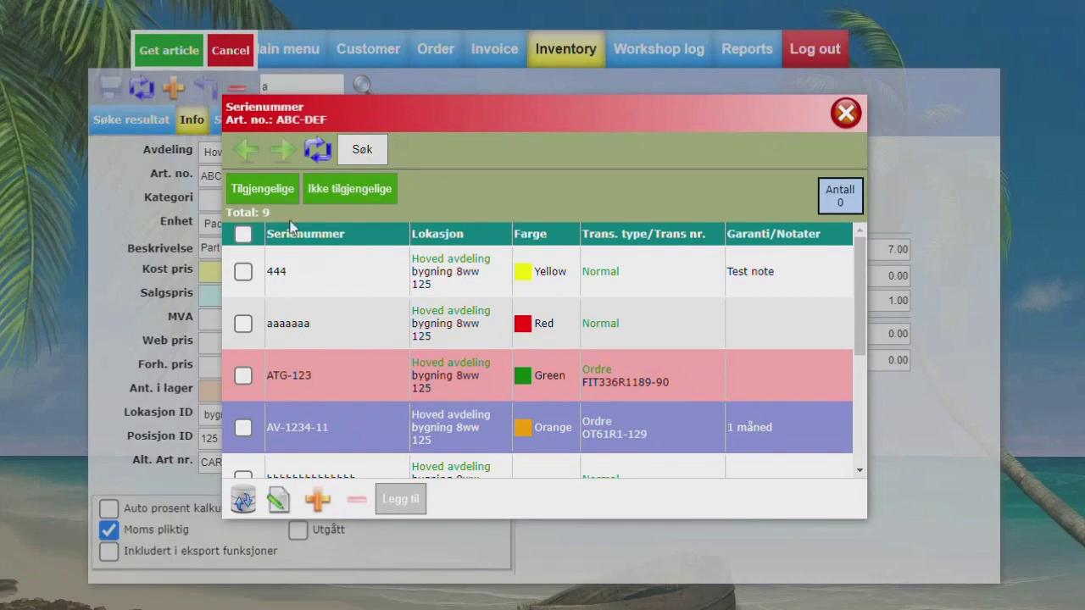
# - Filter ABC-DEF's serial numbers to unavailable ones only, then to available ones only, and review the list
pyautogui.click(274, 188)
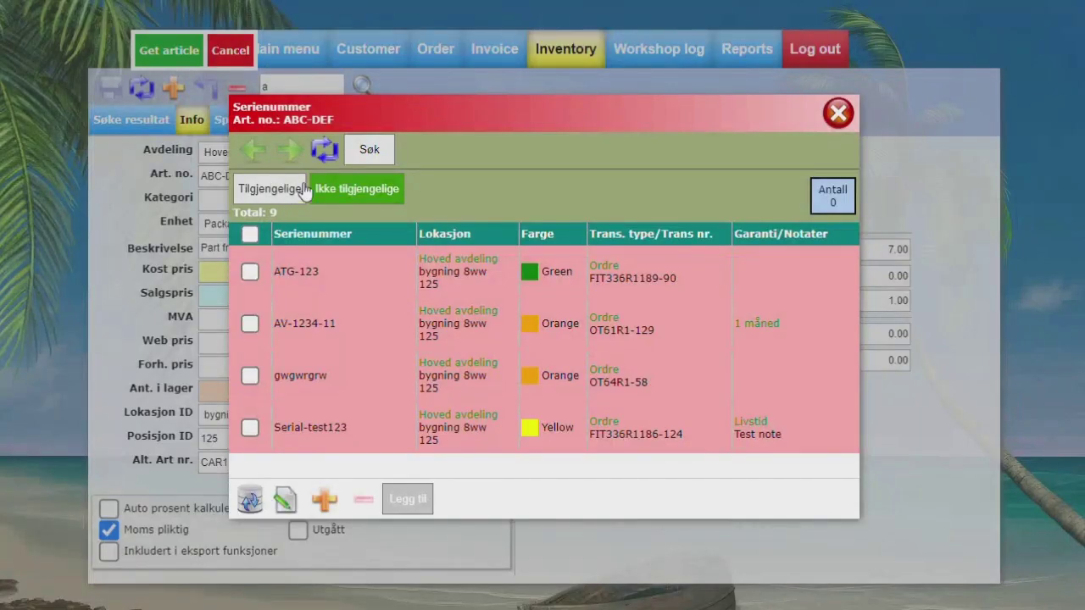
pyautogui.click(340, 195)
pyautogui.click(276, 188)
pyautogui.click(341, 193)
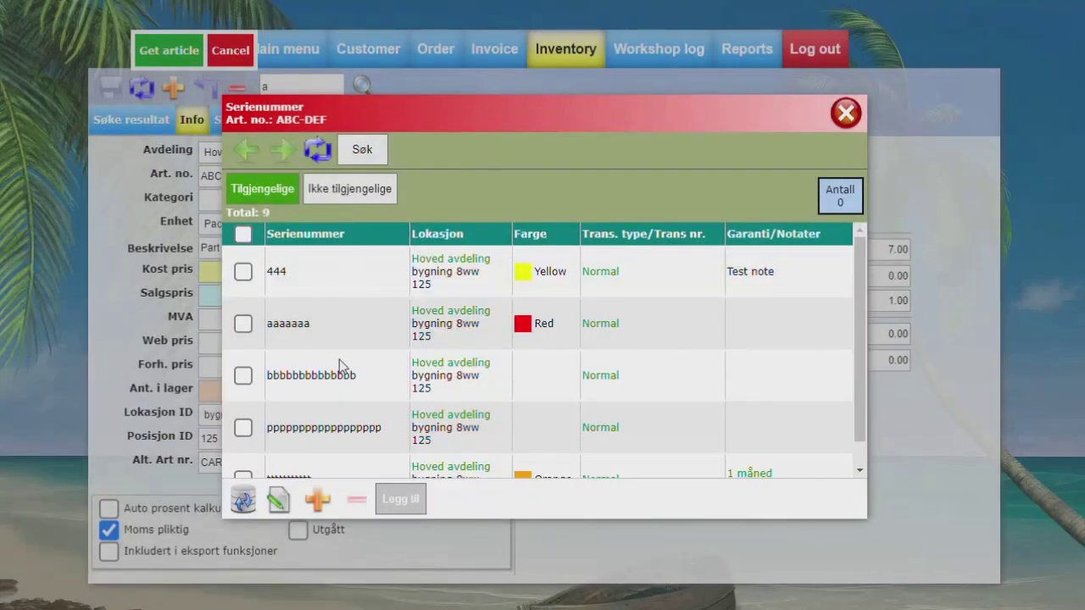
pyautogui.scroll(-1, 339, 359)
pyautogui.scroll(1, 338, 360)
# - Start a new serial number 12121 for ABC-DEF, keeping location bygning 8ww and position ID 125
pyautogui.click(317, 502)
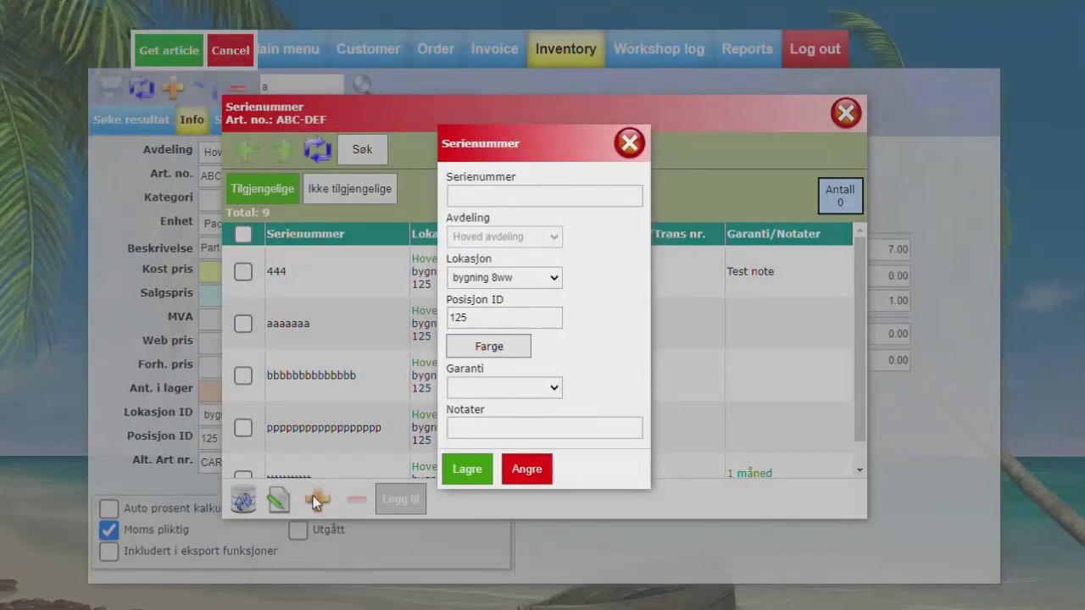
pyautogui.click(490, 204)
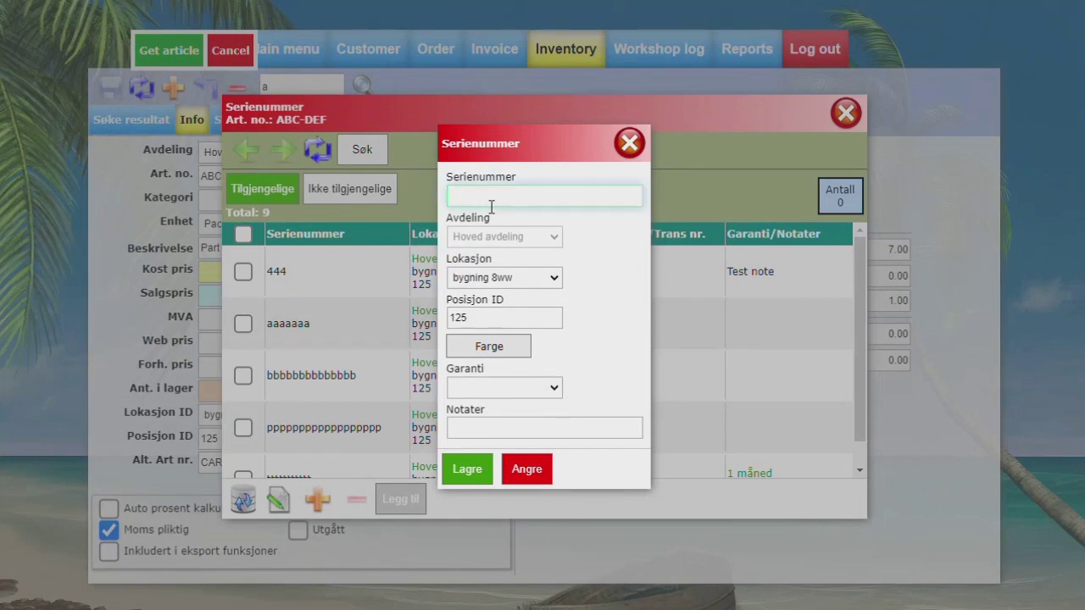
pyautogui.write('12121')
pyautogui.click(472, 284)
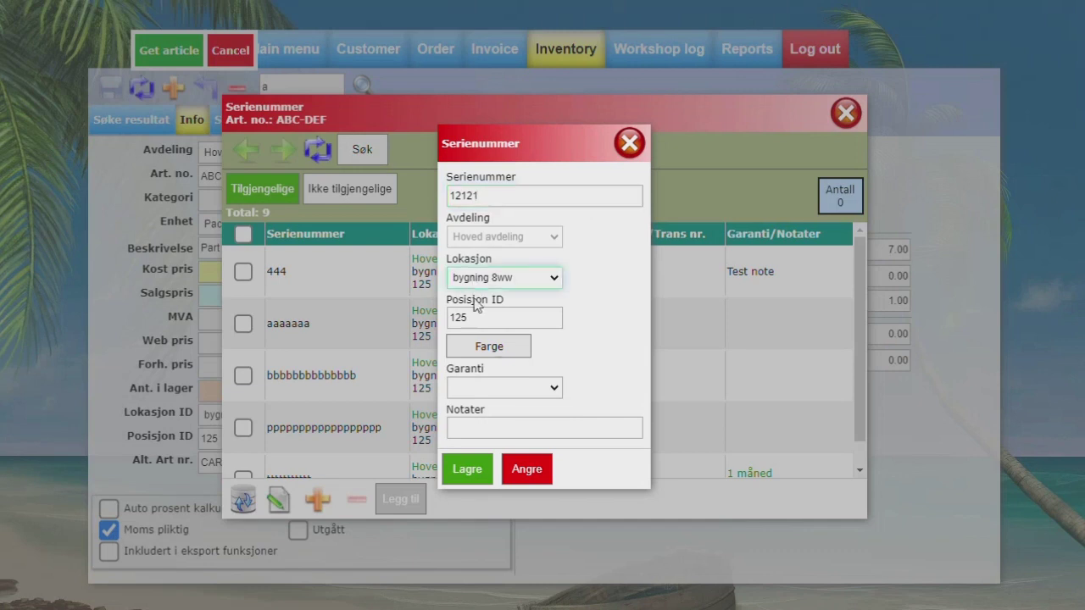
pyautogui.press('Down')
pyautogui.press('Up')
pyautogui.click(488, 326)
# - Set the new serial number's colour to Blue and its warranty to 14 dager, and save it
pyautogui.click(488, 346)
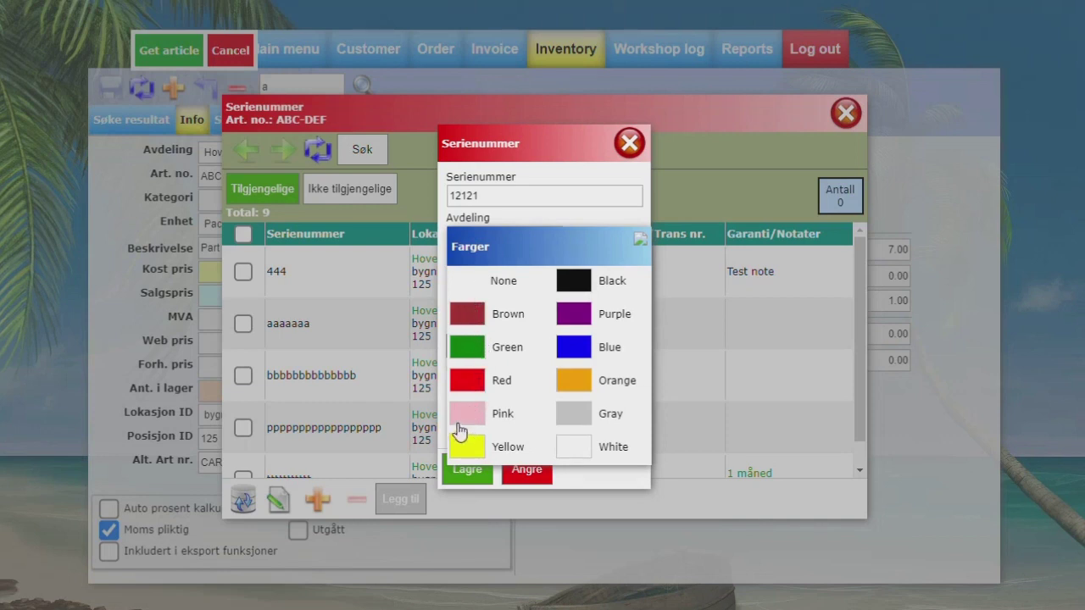
pyautogui.click(576, 354)
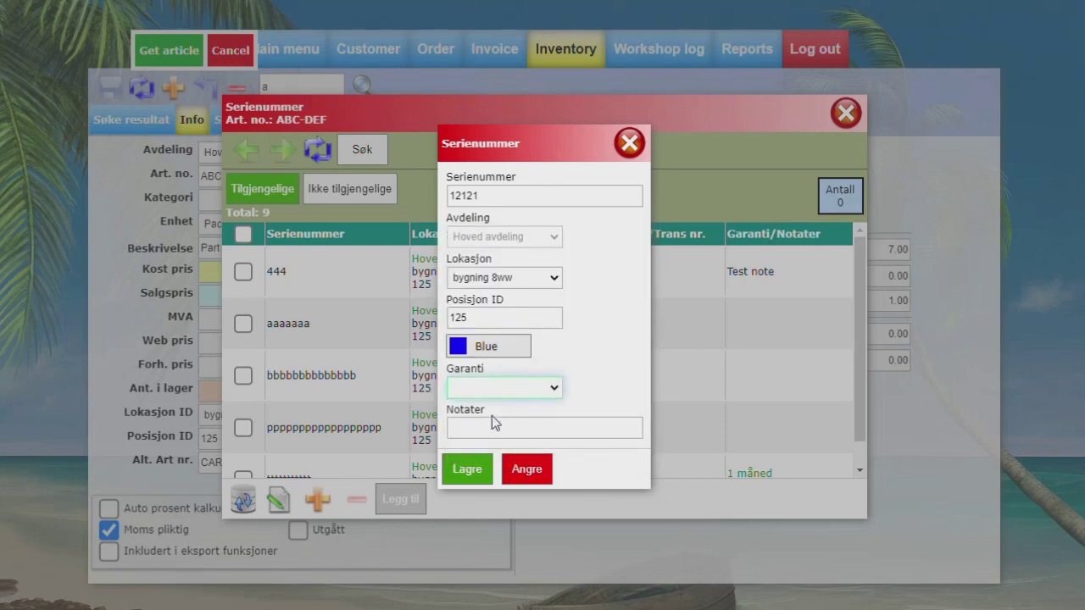
pyautogui.click(467, 471)
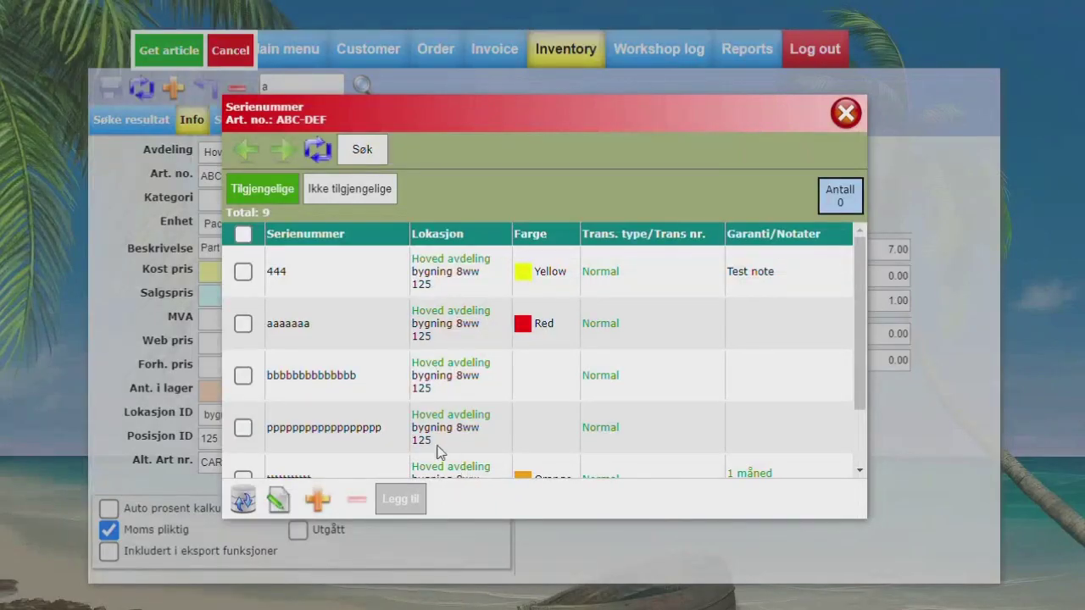
# - Tick serial number 12121 in the list and inspect its details without changing them
pyautogui.scroll(-2, 328, 446)
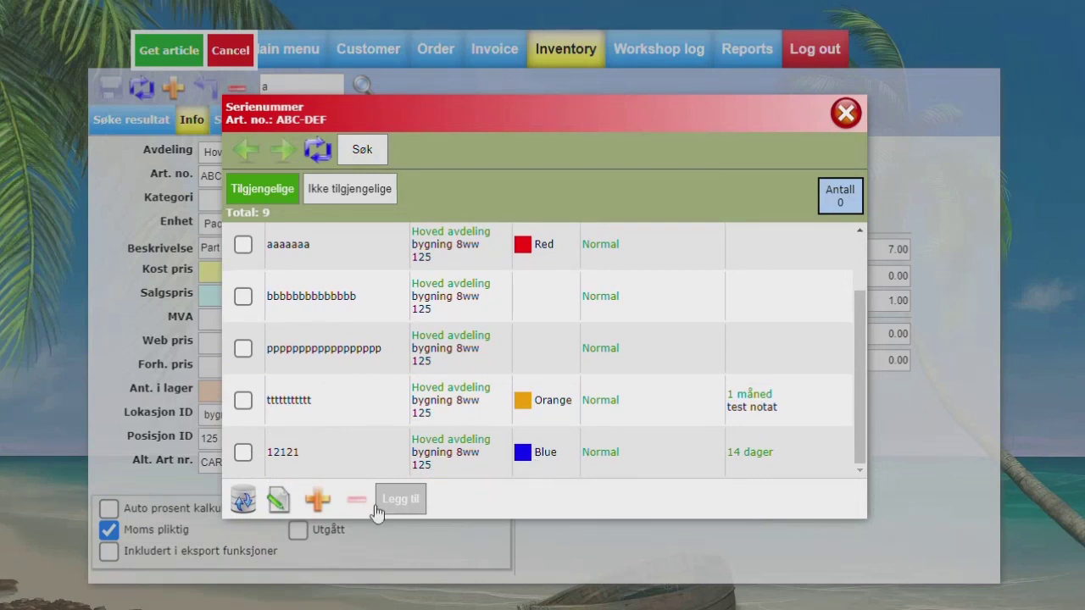
pyautogui.click(280, 500)
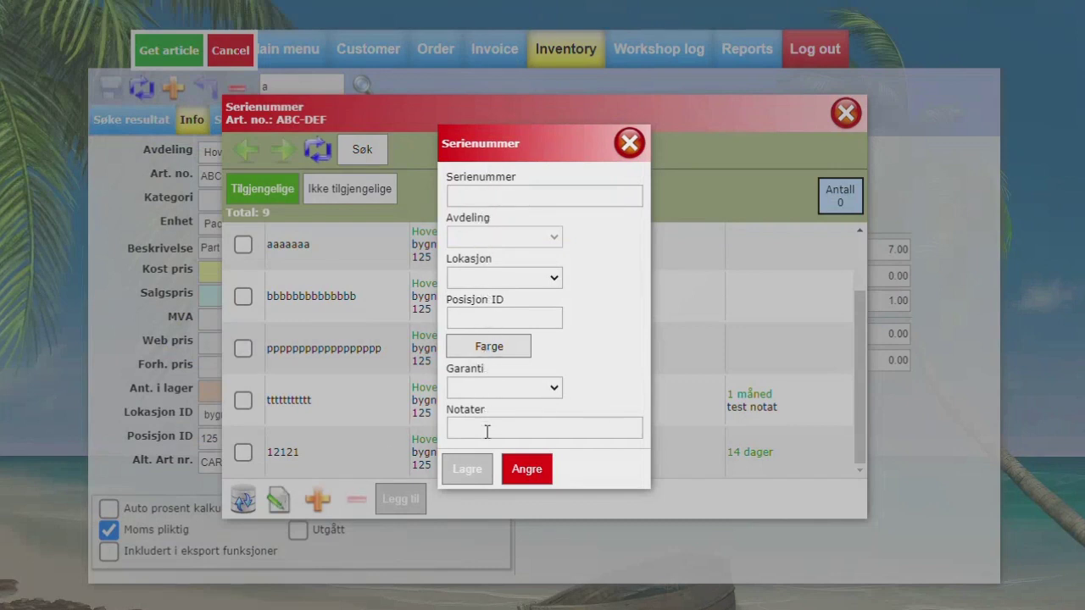
pyautogui.click(540, 472)
pyautogui.click(244, 453)
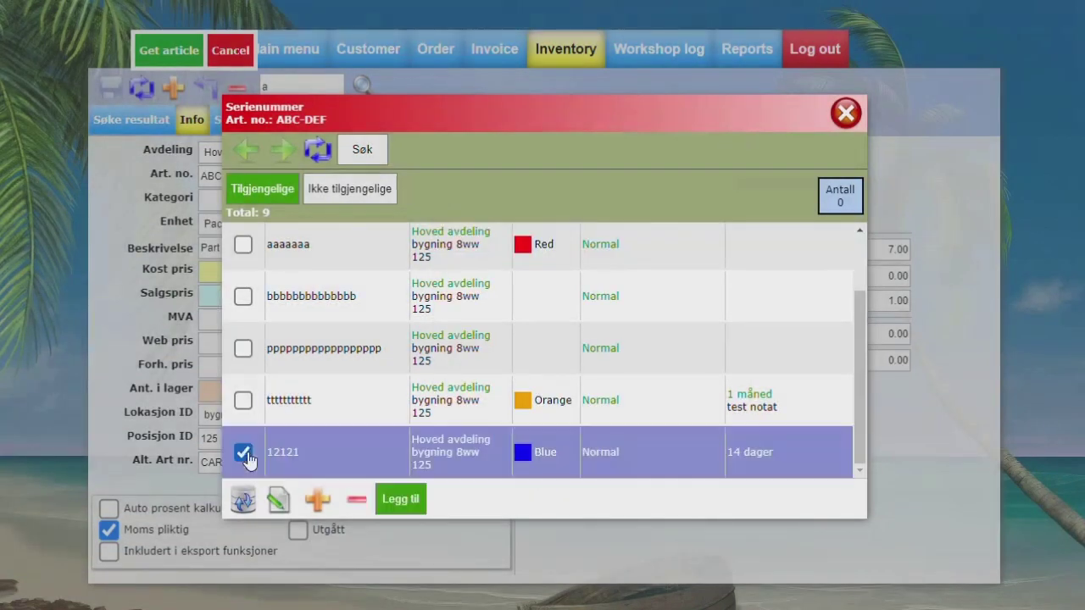
pyautogui.click(280, 499)
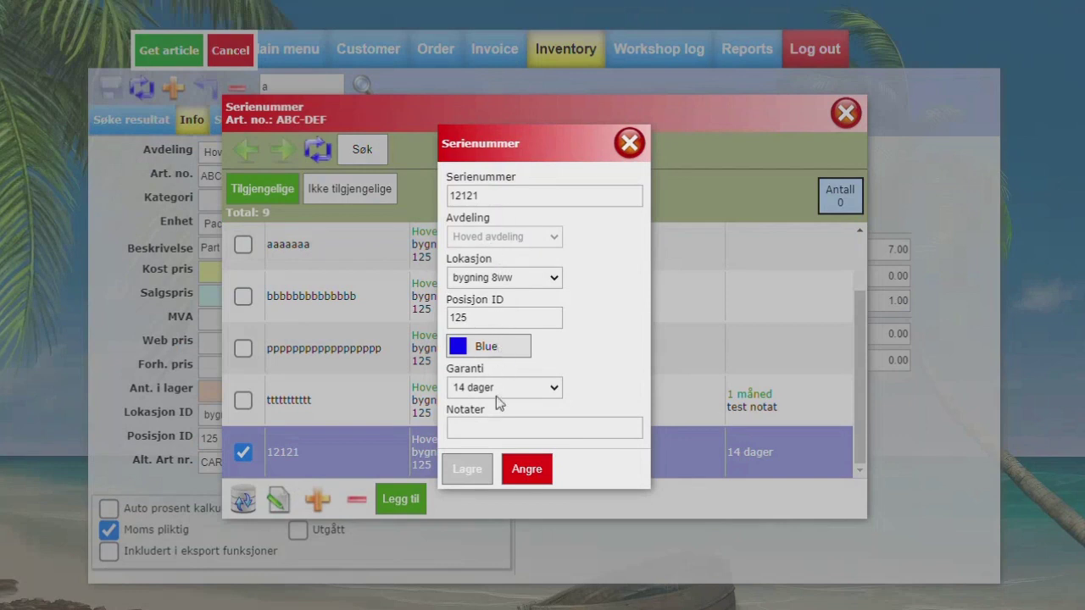
pyautogui.click(629, 142)
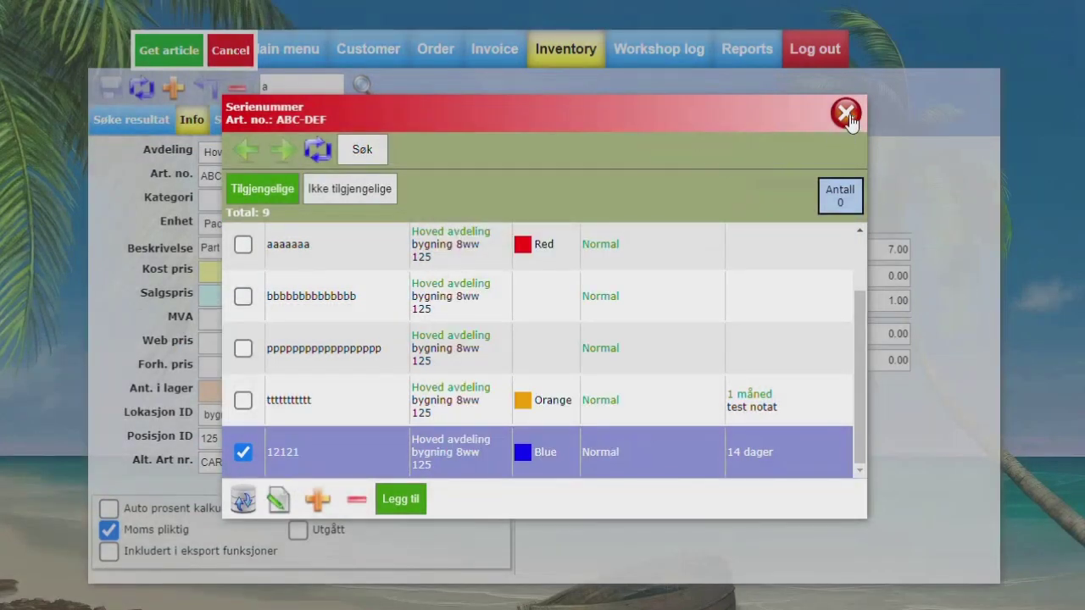
# - Tick the two serial numbers directly above 12121, add all three to the article selection, and open the list of added serial numbers
pyautogui.click(244, 400)
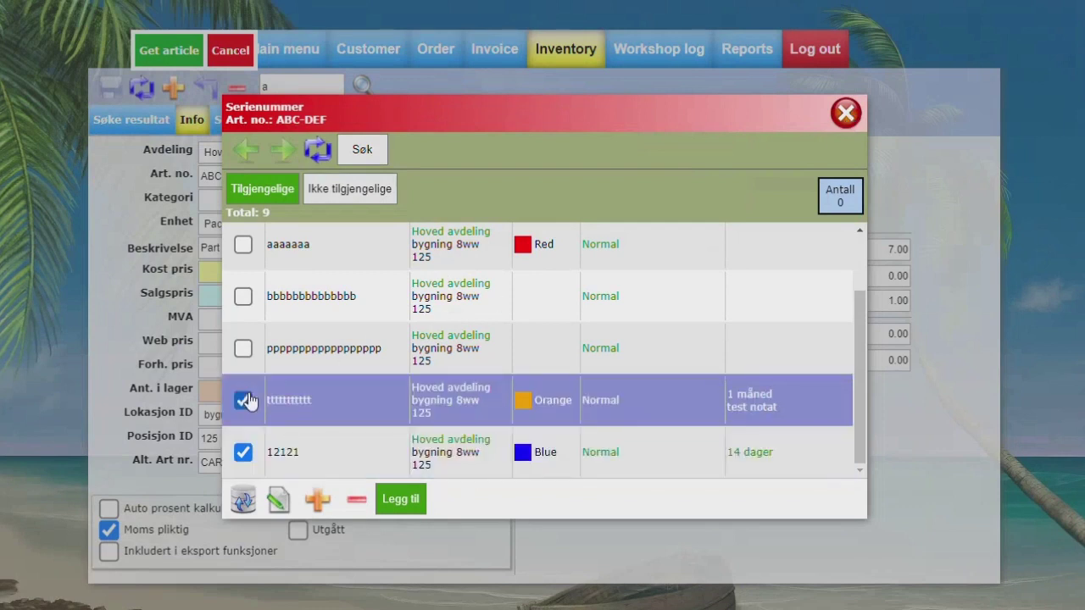
pyautogui.click(243, 351)
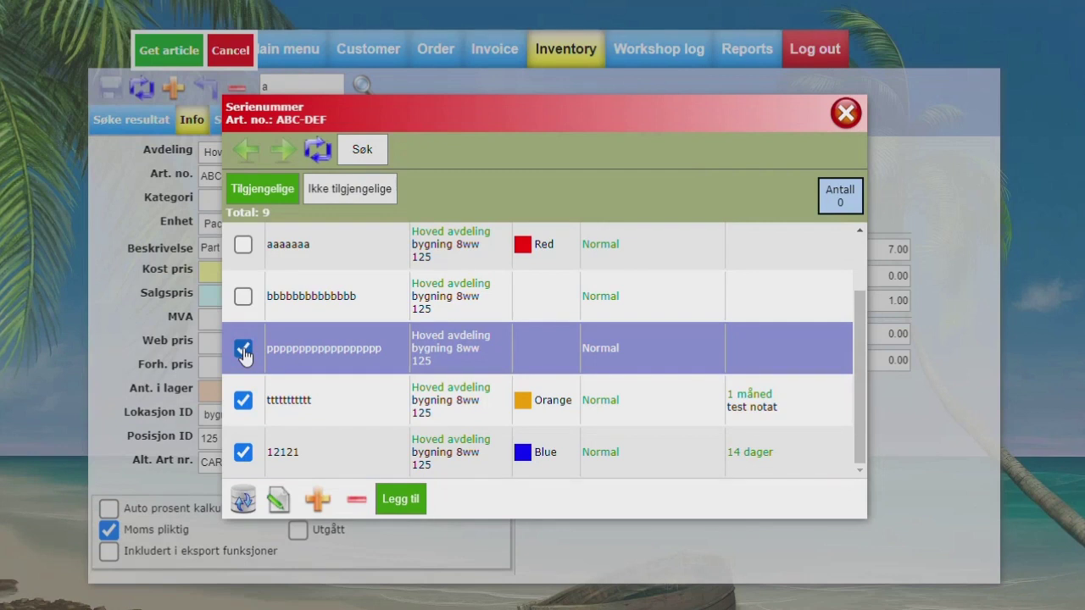
pyautogui.click(407, 502)
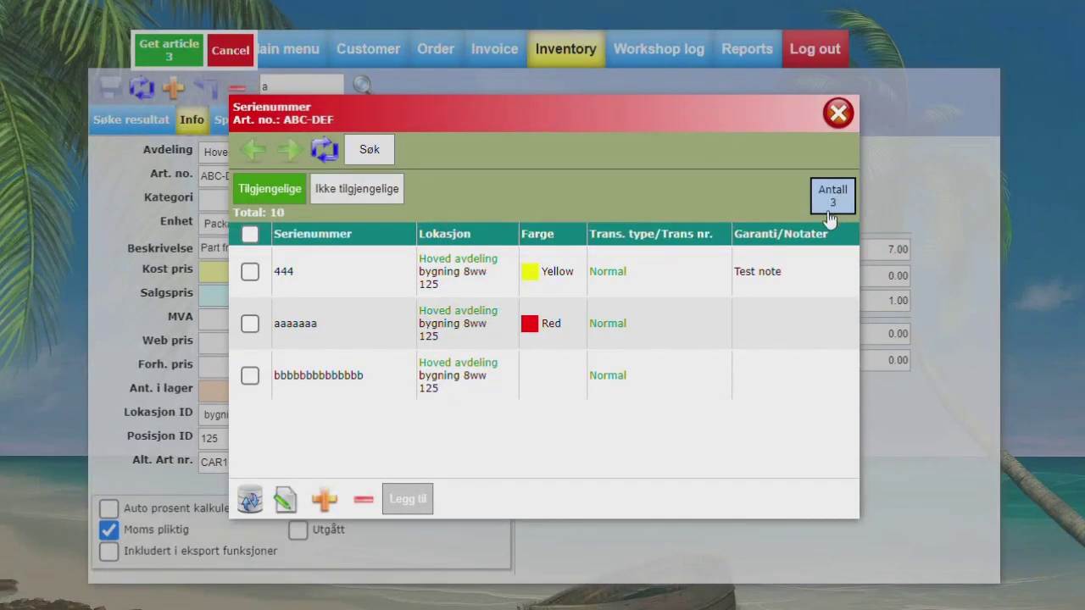
pyautogui.click(829, 201)
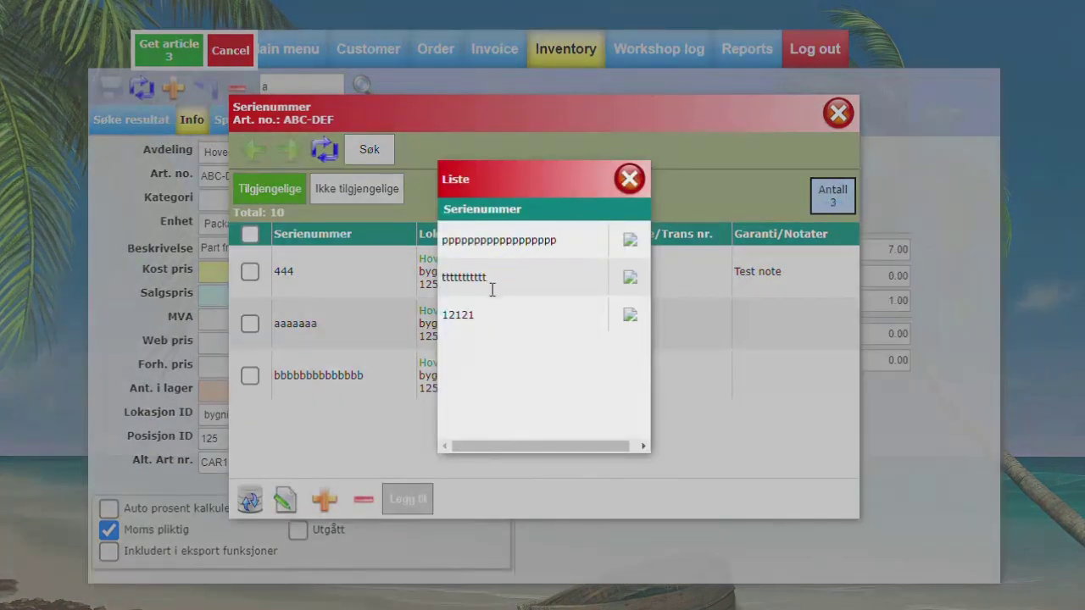
# - Leave the list of added serial numbers and review ABC-DEF's unavailable serial numbers, returning to the article details
pyautogui.click(629, 180)
pyautogui.click(351, 191)
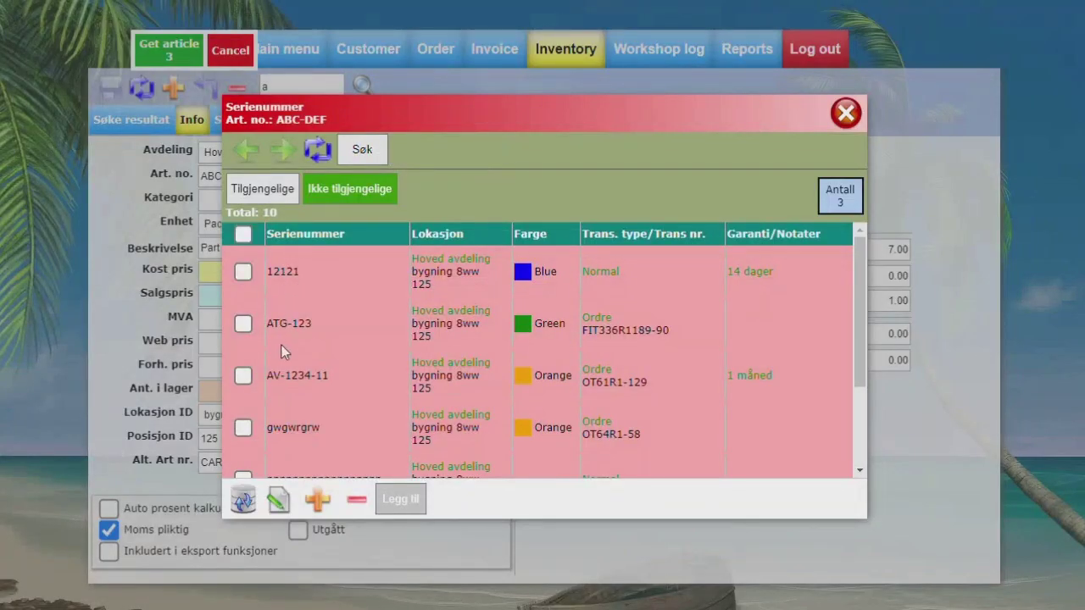
pyautogui.click(845, 113)
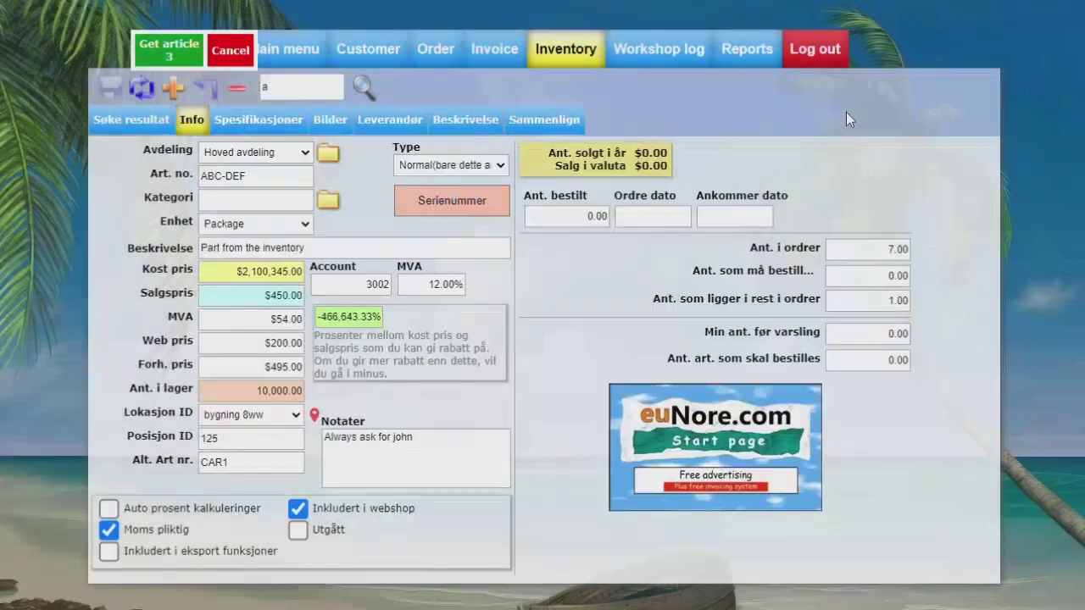
# - Add Red and Orange to the available colours in the specifications of article ABC-DEF
pyautogui.click(231, 117)
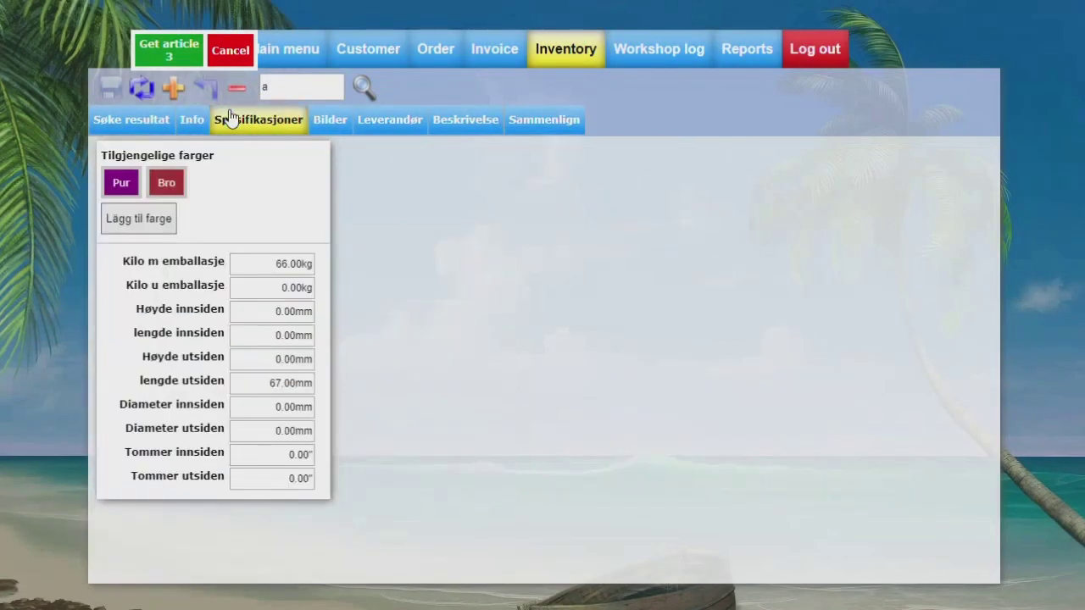
pyautogui.click(148, 222)
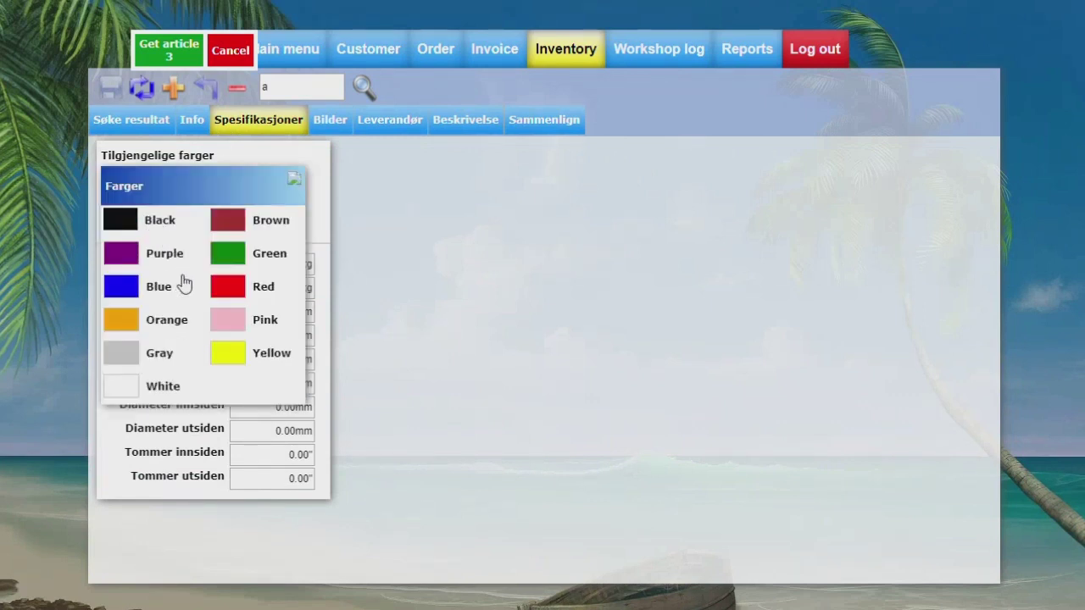
pyautogui.click(230, 287)
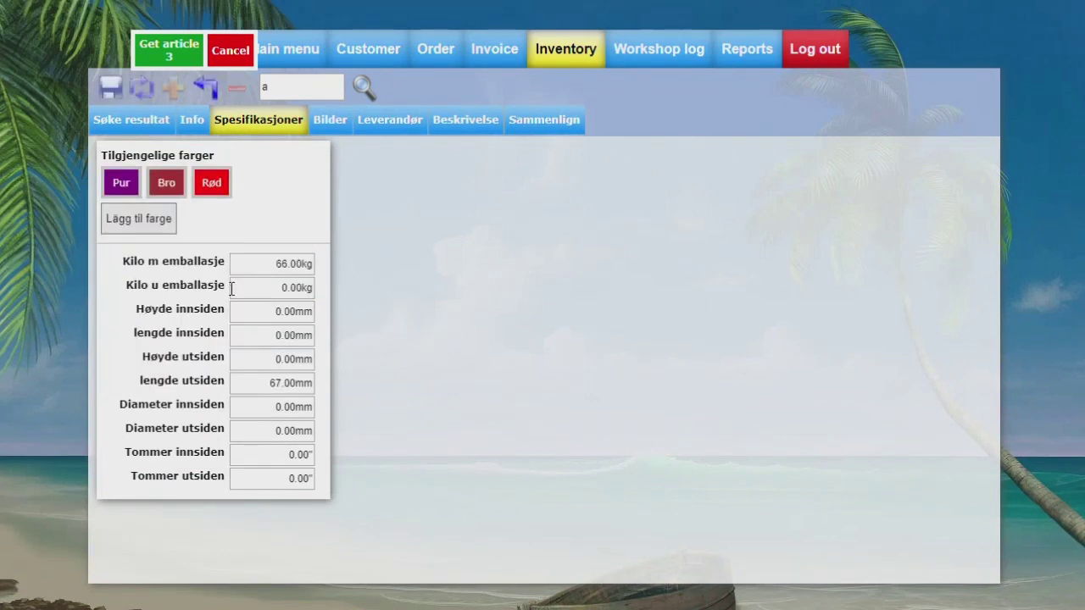
pyautogui.click(158, 228)
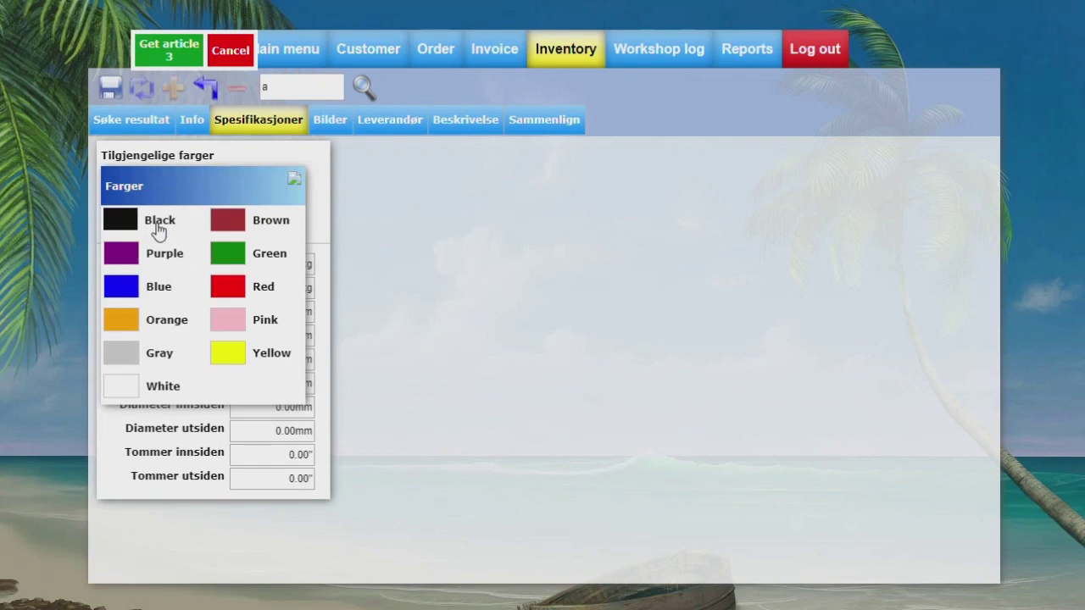
pyautogui.click(115, 318)
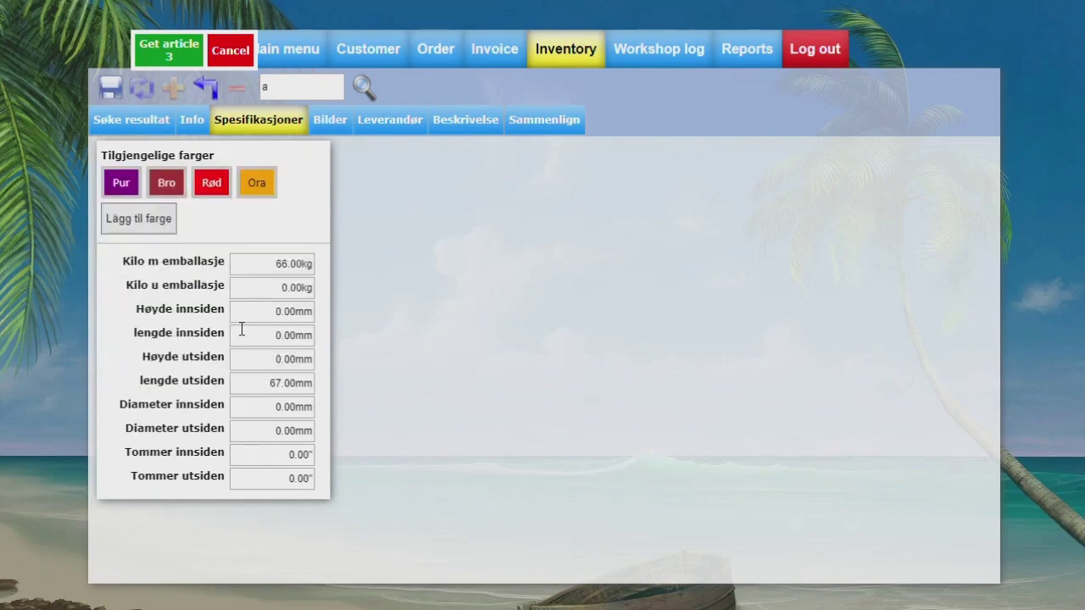
# - View the article's second, third and fourth pictures one by one at full size
pyautogui.click(342, 120)
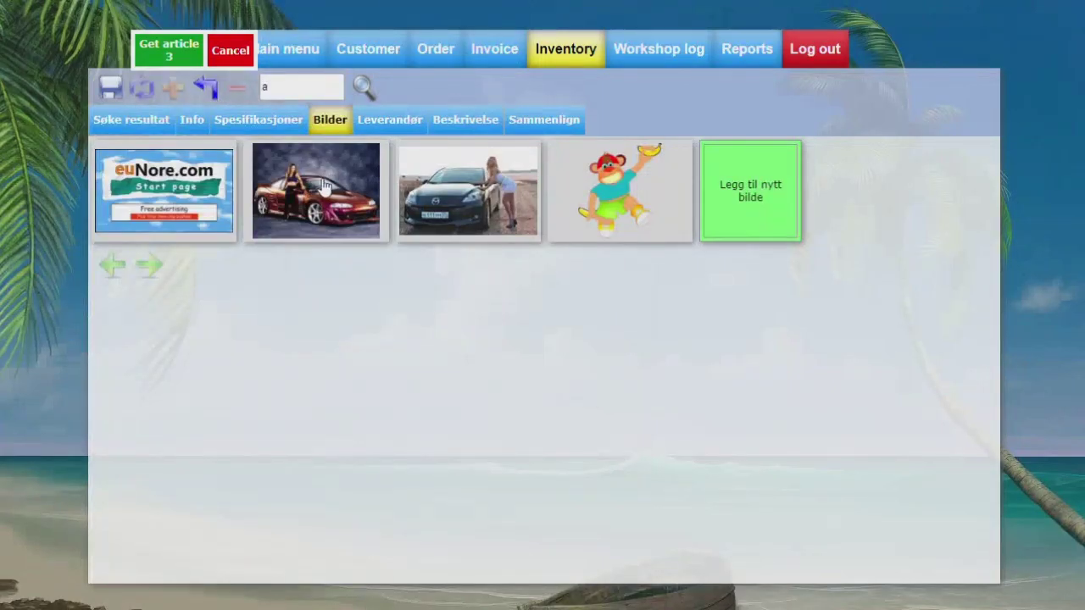
pyautogui.click(315, 188)
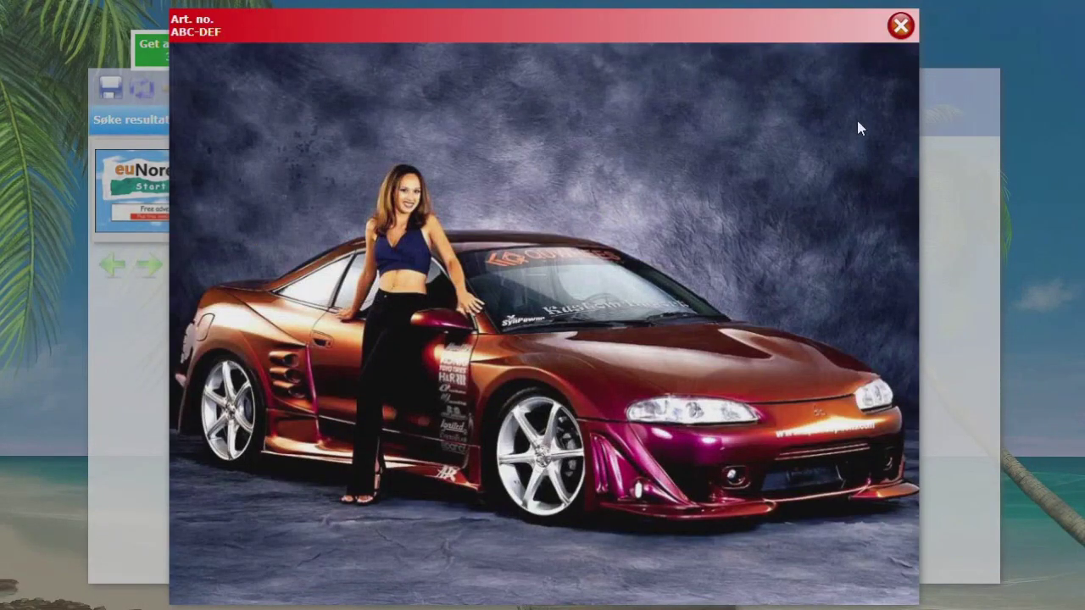
pyautogui.click(901, 28)
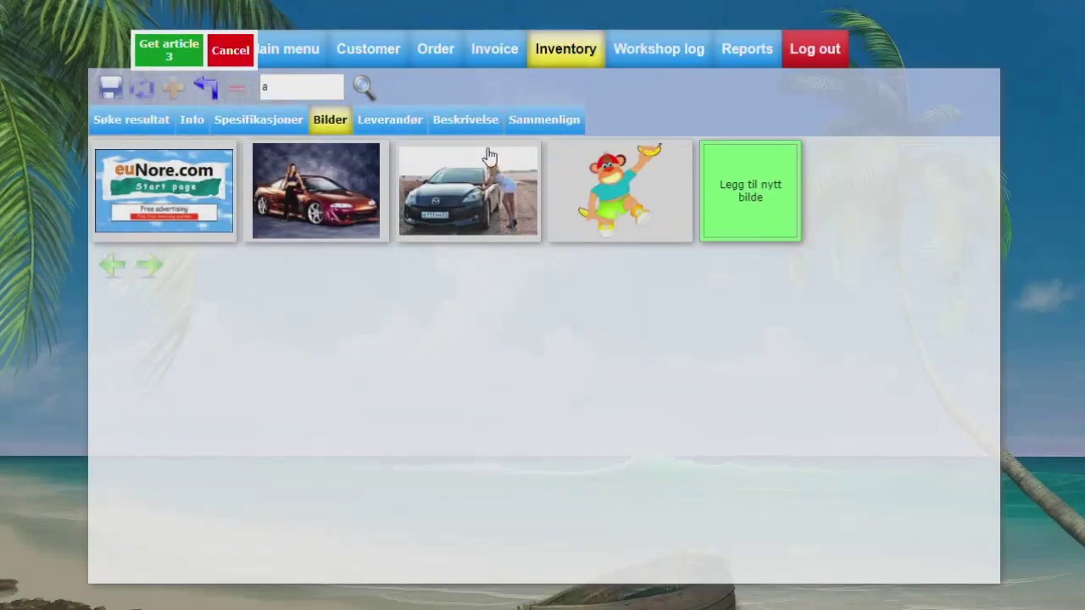
pyautogui.click(441, 204)
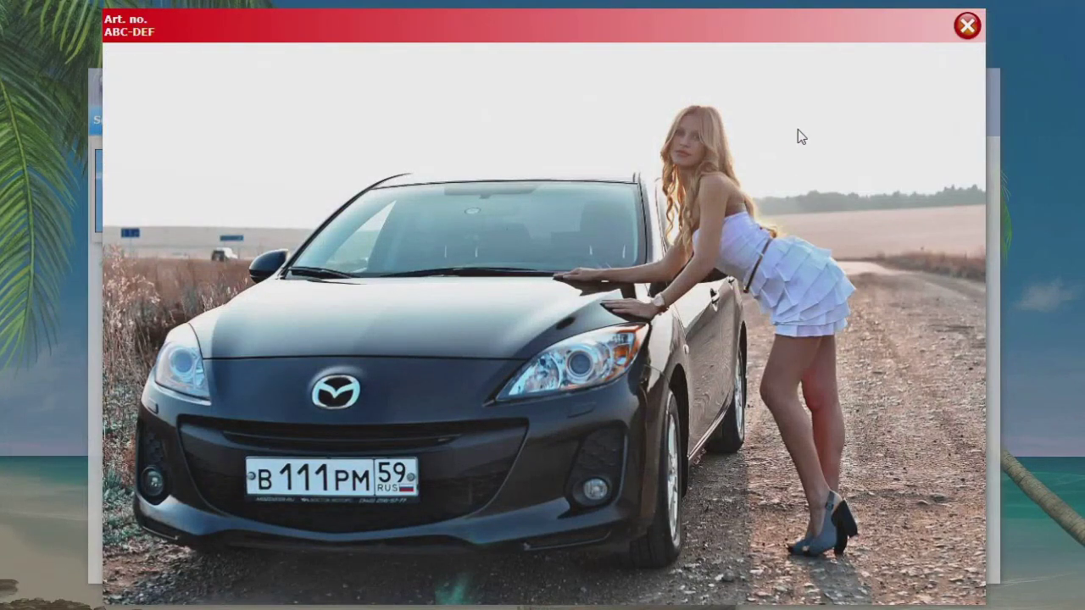
pyautogui.click(967, 27)
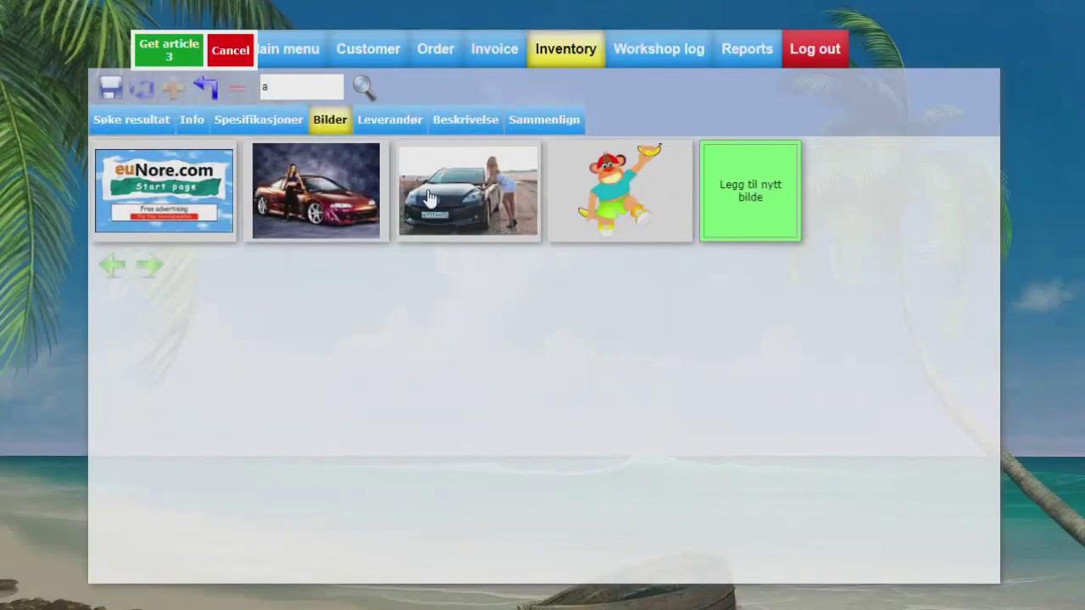
pyautogui.click(612, 192)
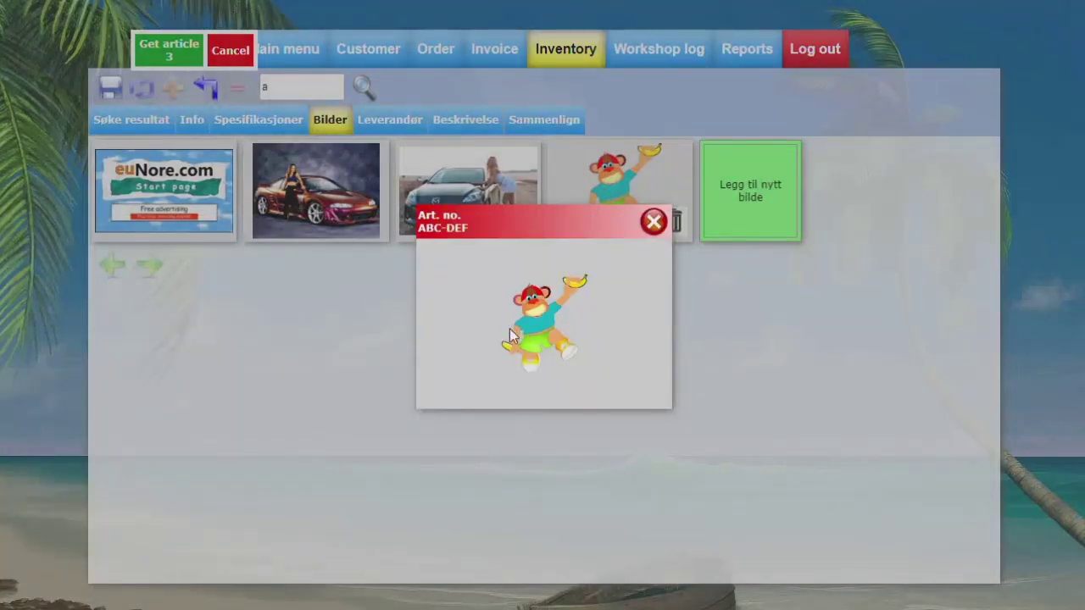
pyautogui.click(653, 223)
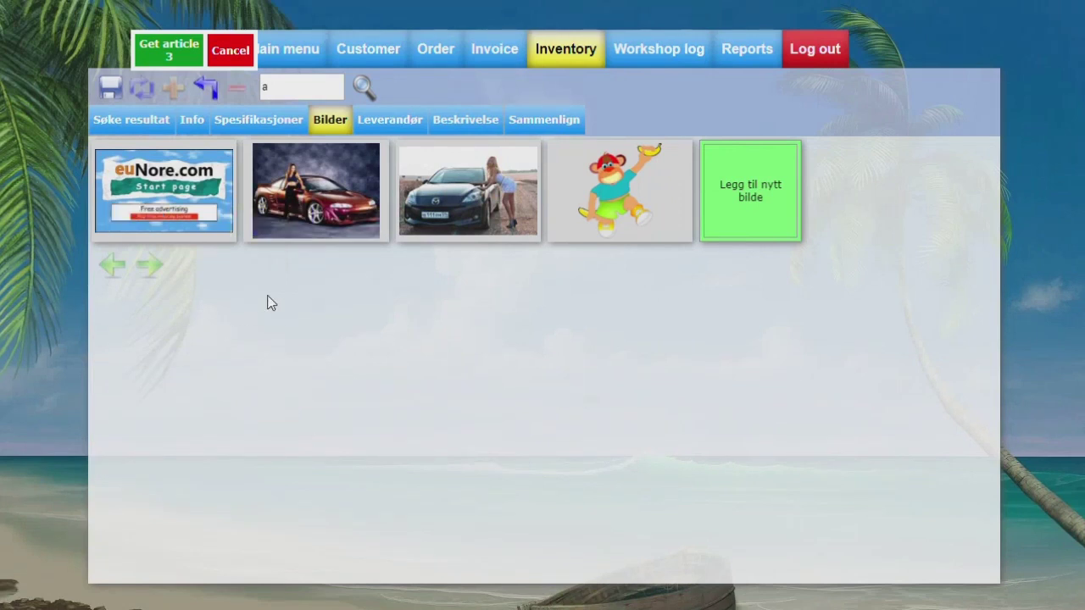
# - Inspect the details of supplier 1ddd among the article's suppliers and close them unchanged
pyautogui.click(400, 121)
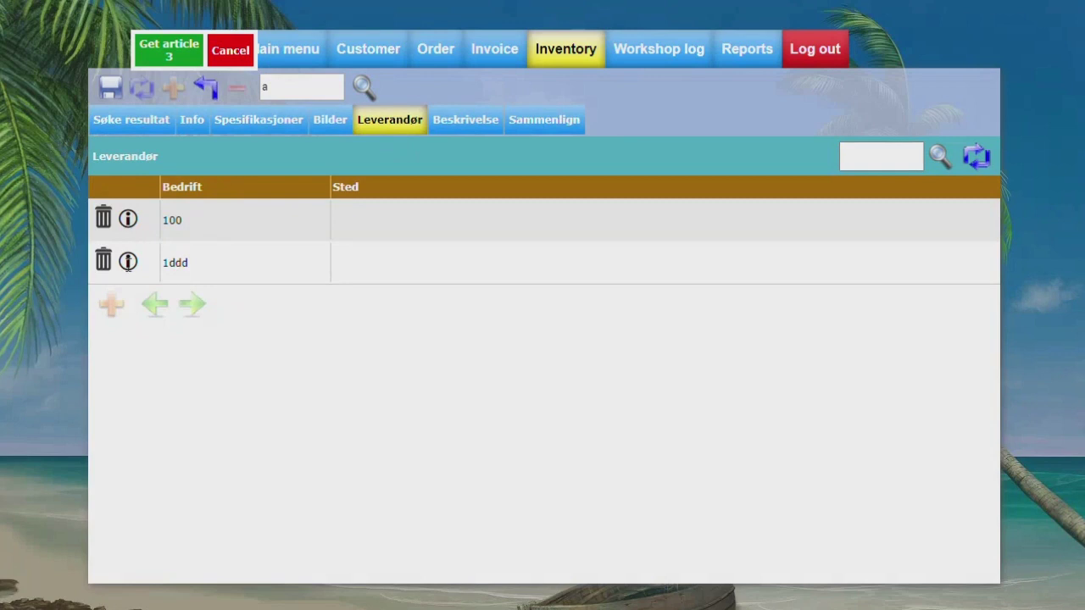
pyautogui.click(128, 263)
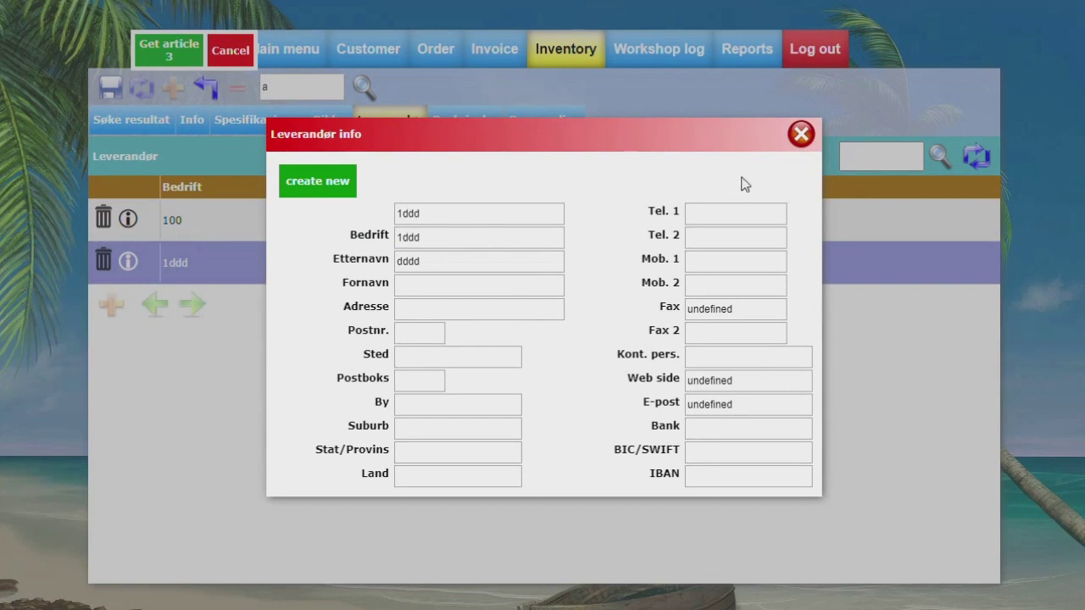
pyautogui.click(801, 134)
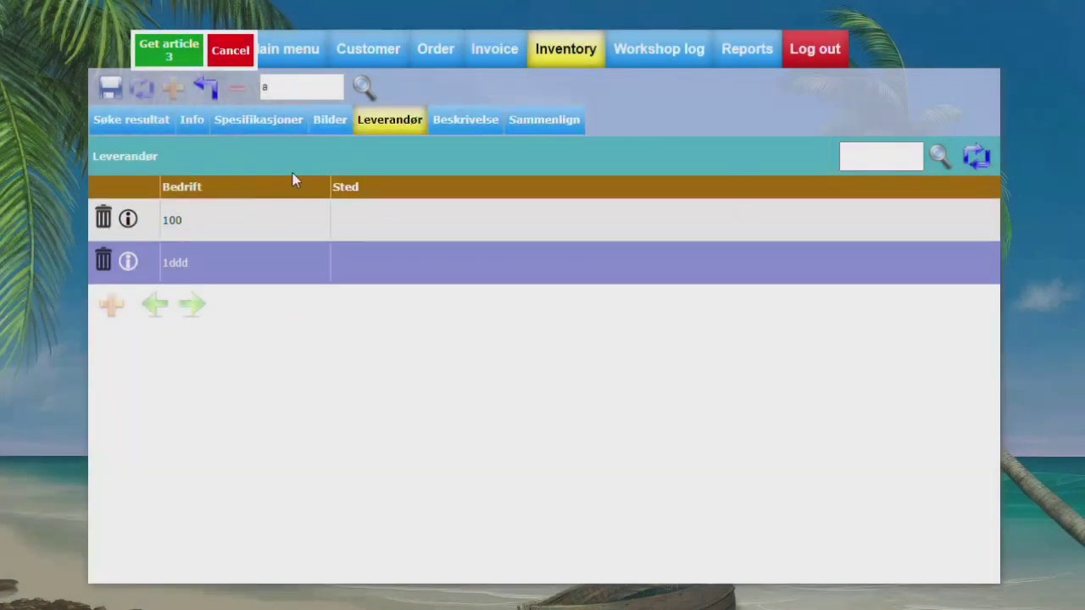
# - Add the line "The description text of this article...." below the existing text in the article's description
pyautogui.click(462, 123)
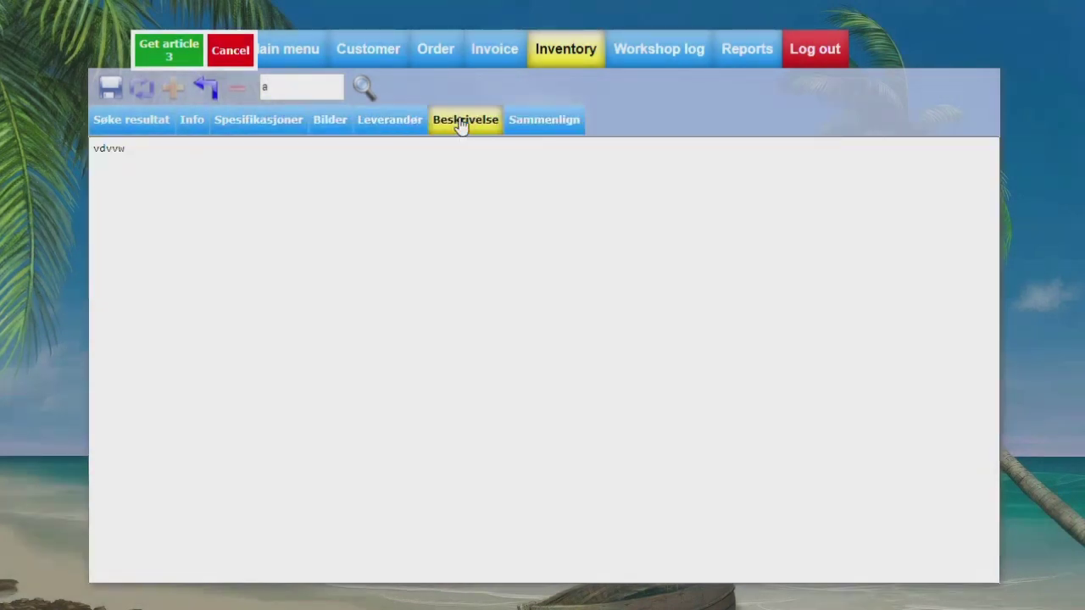
pyautogui.click(120, 149)
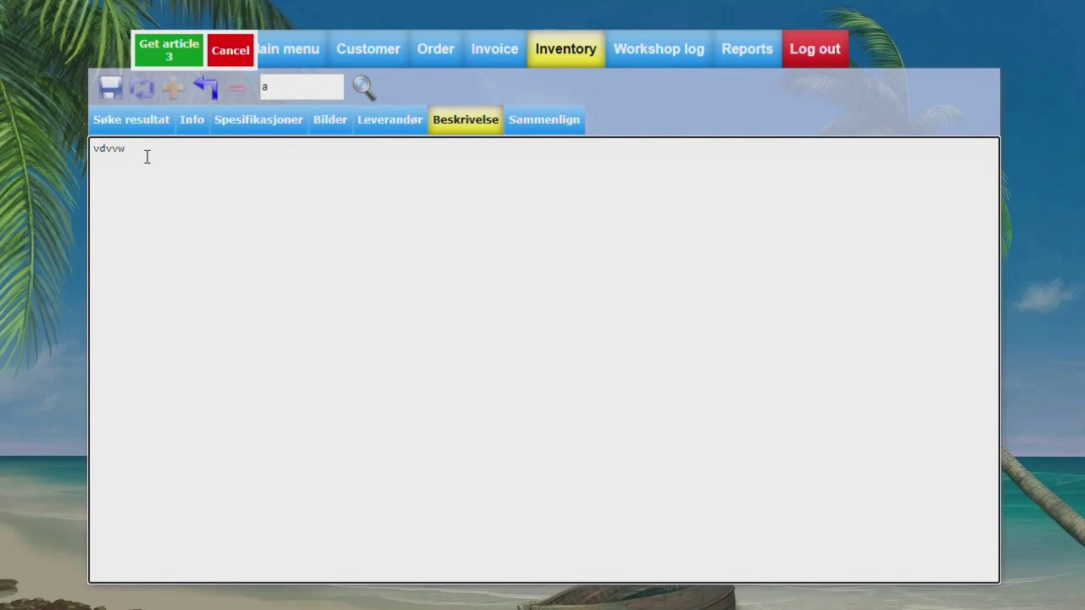
pyautogui.write('The description text of this')
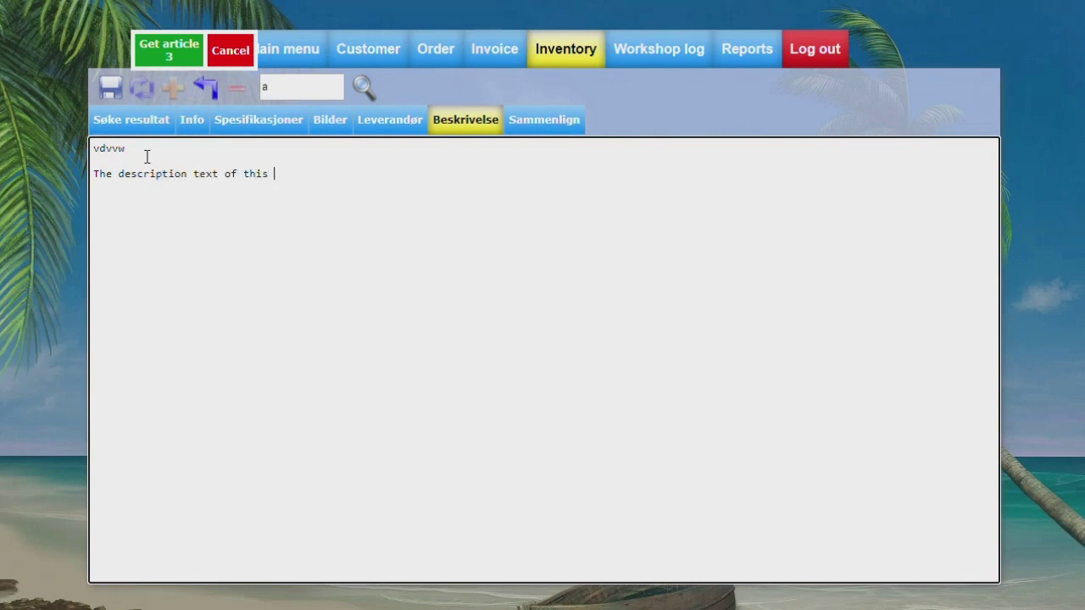
pyautogui.write(' article....')
# - Start adding a comparison article to ABC-DEF and search for candidates with article number "a"
pyautogui.click(522, 121)
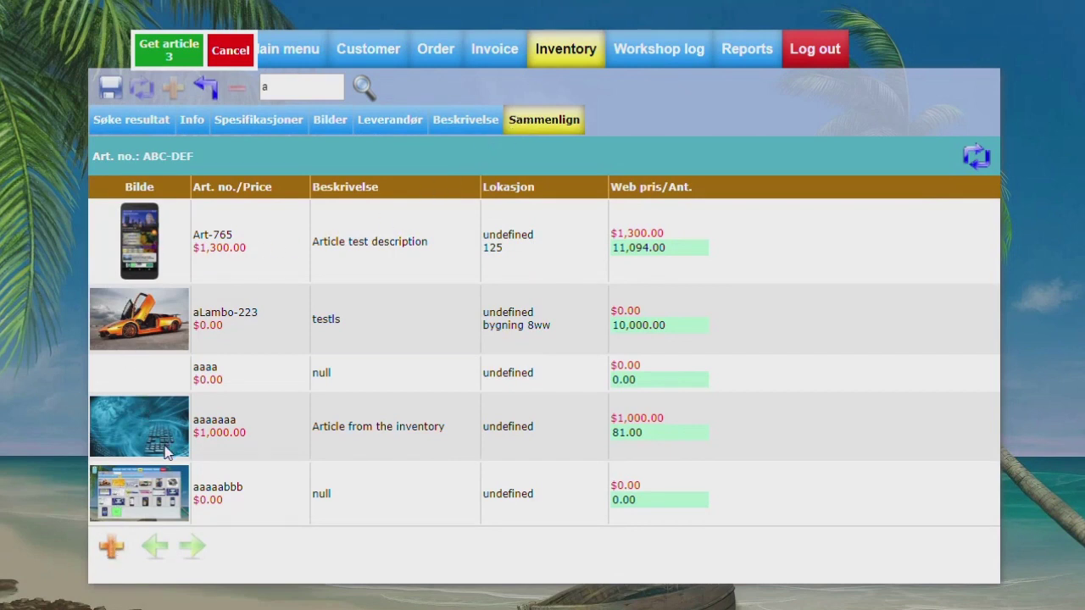
pyautogui.click(109, 546)
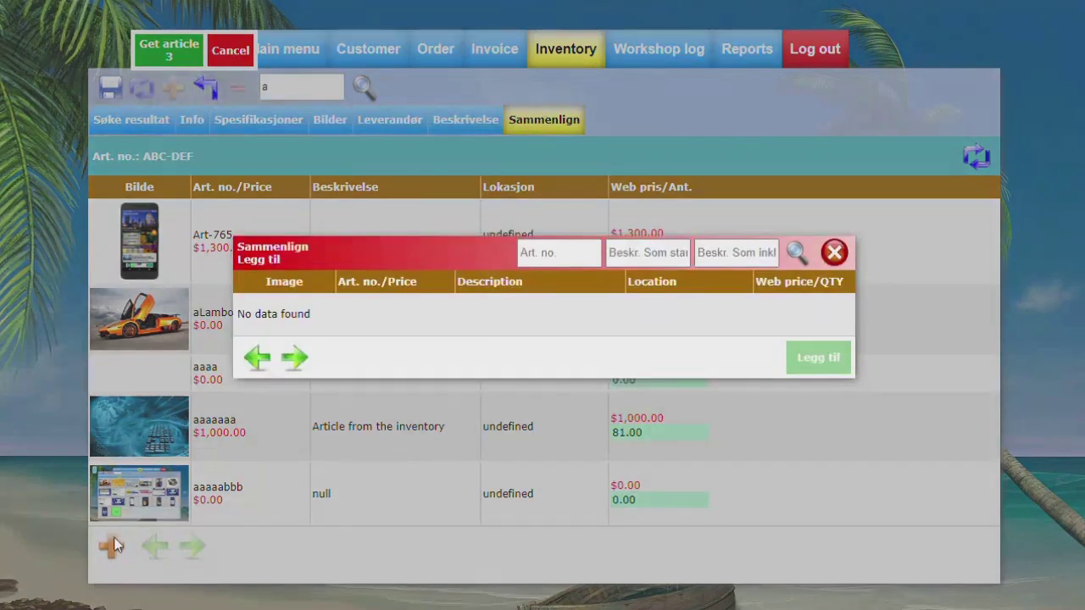
pyautogui.click(576, 261)
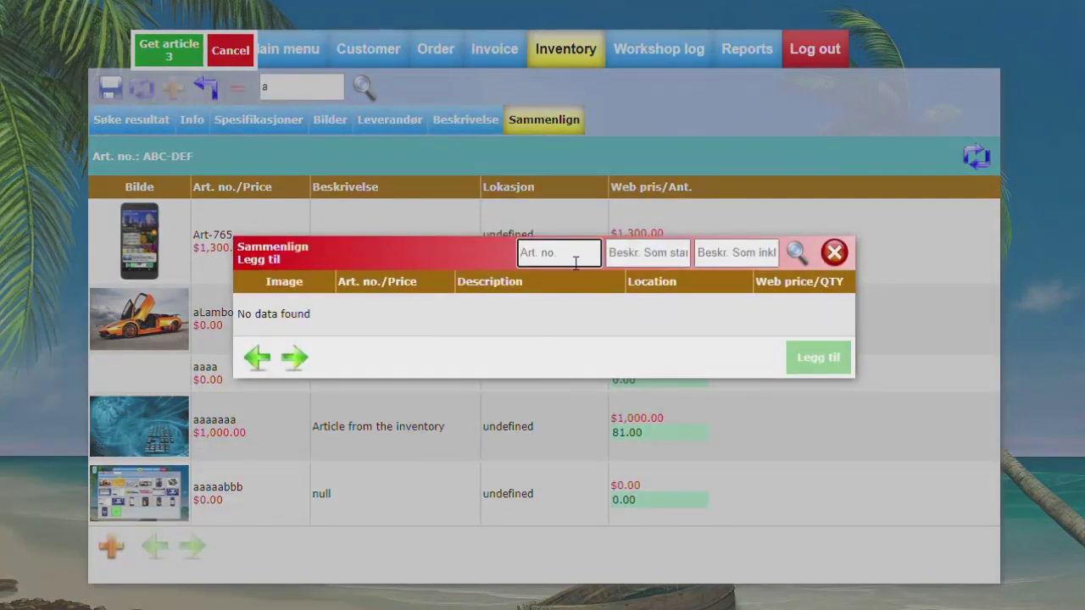
pyautogui.write('a')
pyautogui.press('Return')
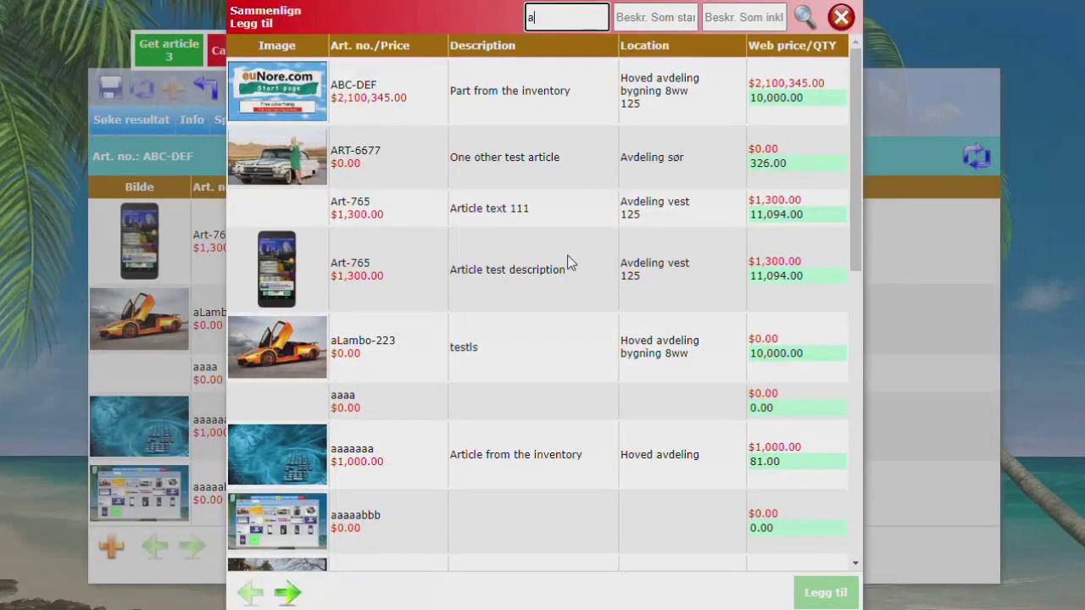
# - Browse the candidate articles on the first and second result pages and return to the first page
pyautogui.scroll(-5, 416, 363)
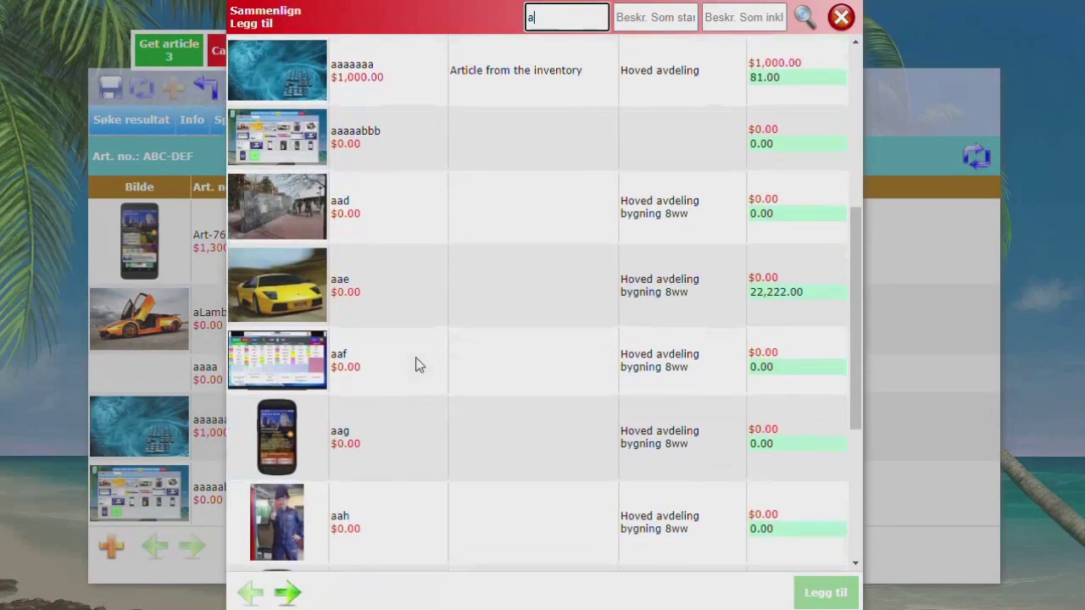
pyautogui.scroll(-4, 288, 272)
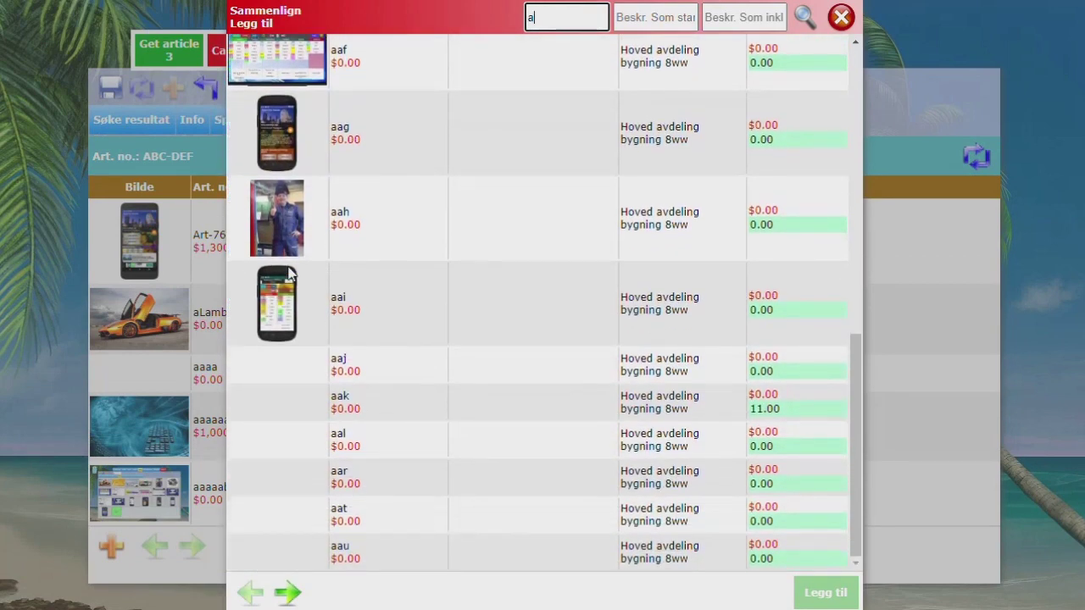
pyautogui.scroll(4, 288, 273)
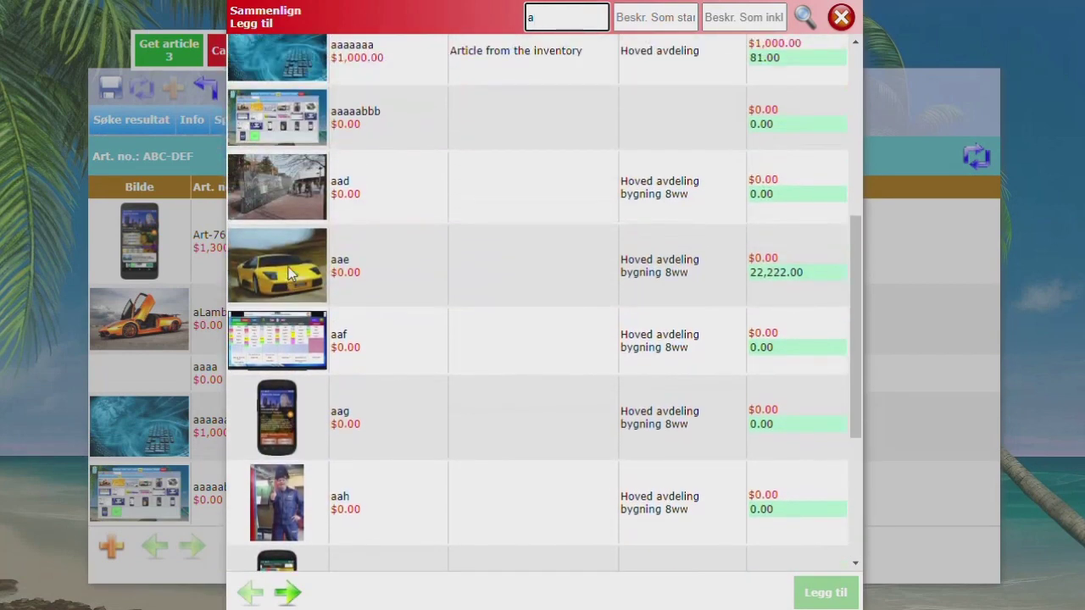
pyautogui.scroll(5, 288, 273)
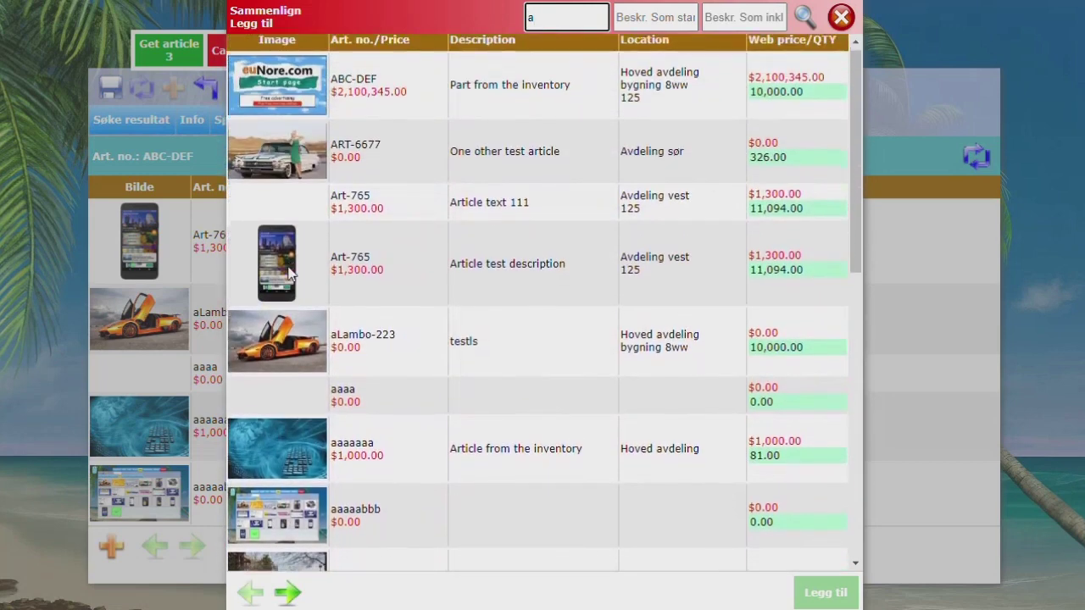
pyautogui.scroll(-5, 288, 273)
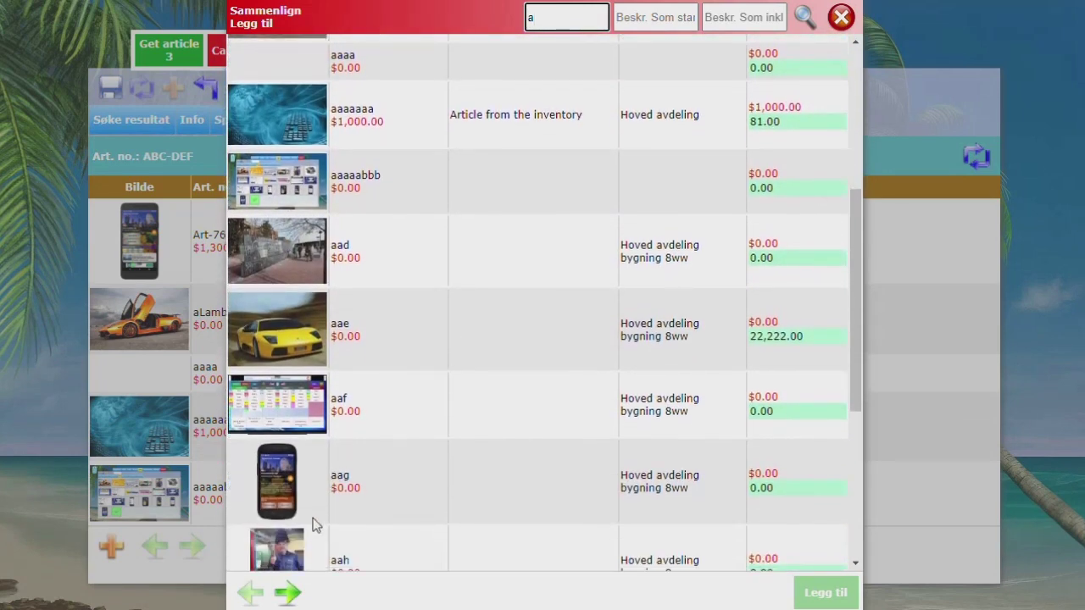
pyautogui.click(288, 593)
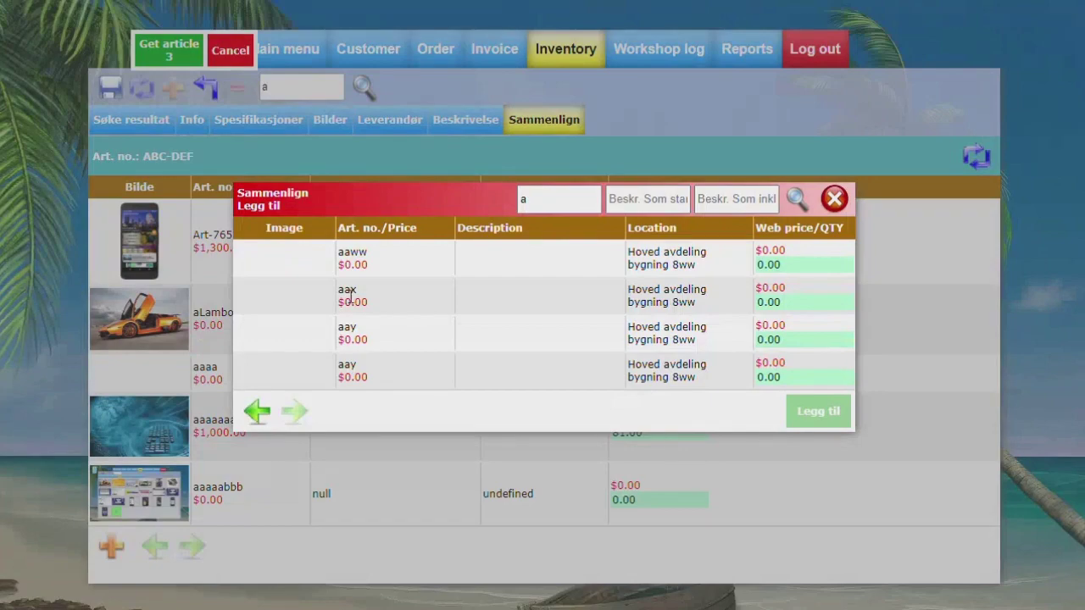
pyautogui.click(252, 413)
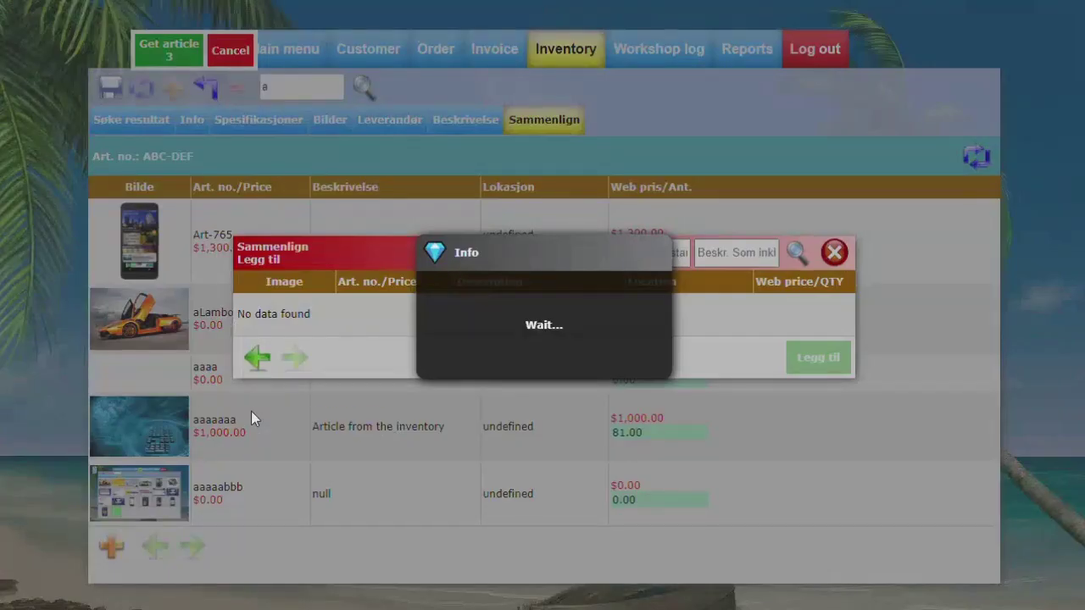
# - Add article aae, the yellow car, to the comparison articles of ABC-DEF
pyautogui.scroll(-3, 279, 360)
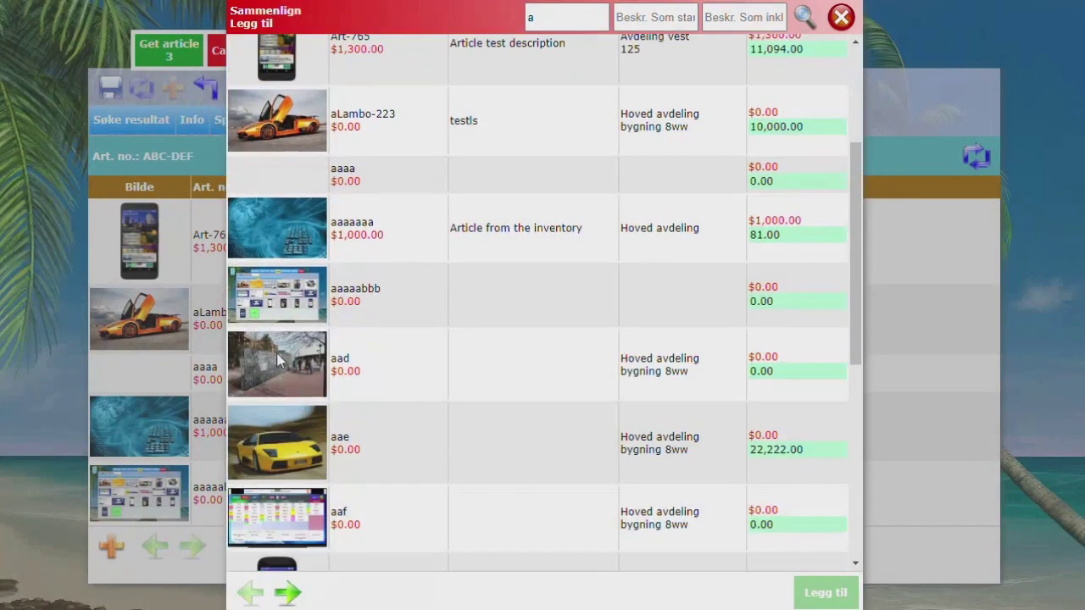
pyautogui.click(297, 449)
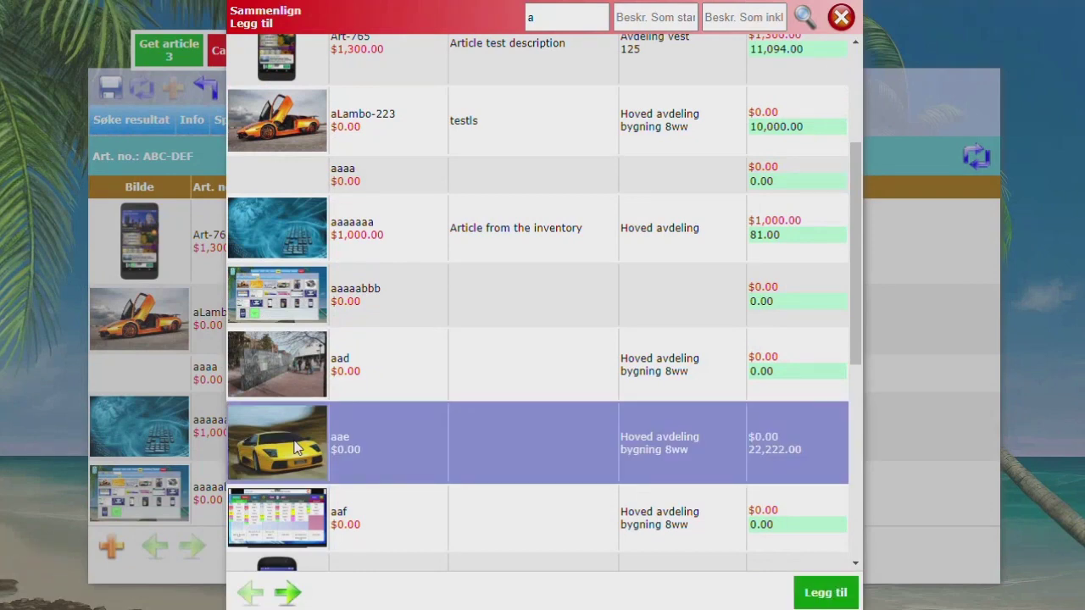
pyautogui.click(826, 592)
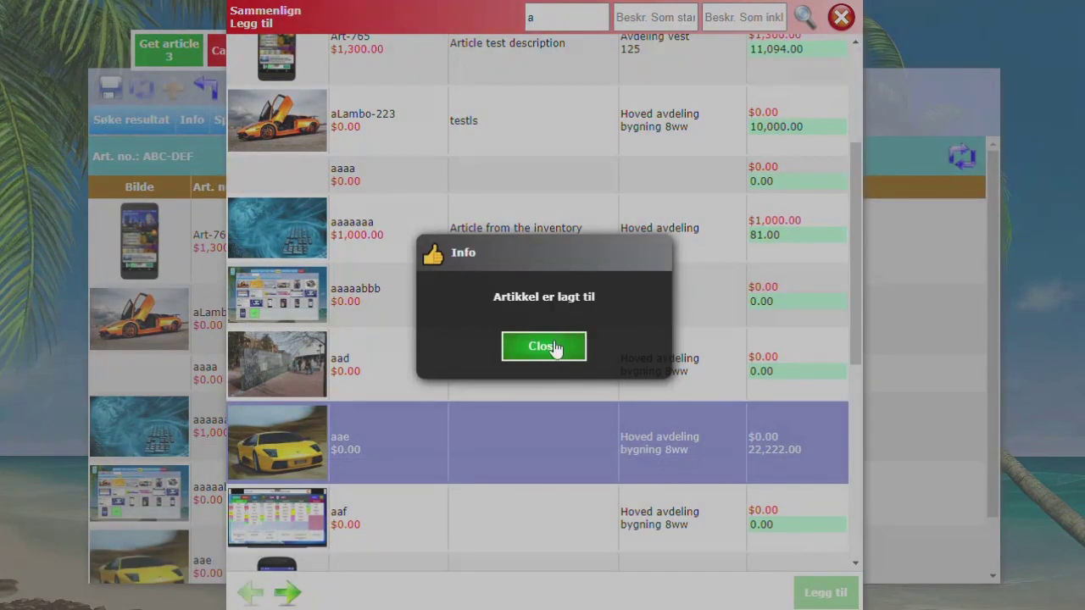
pyautogui.click(545, 347)
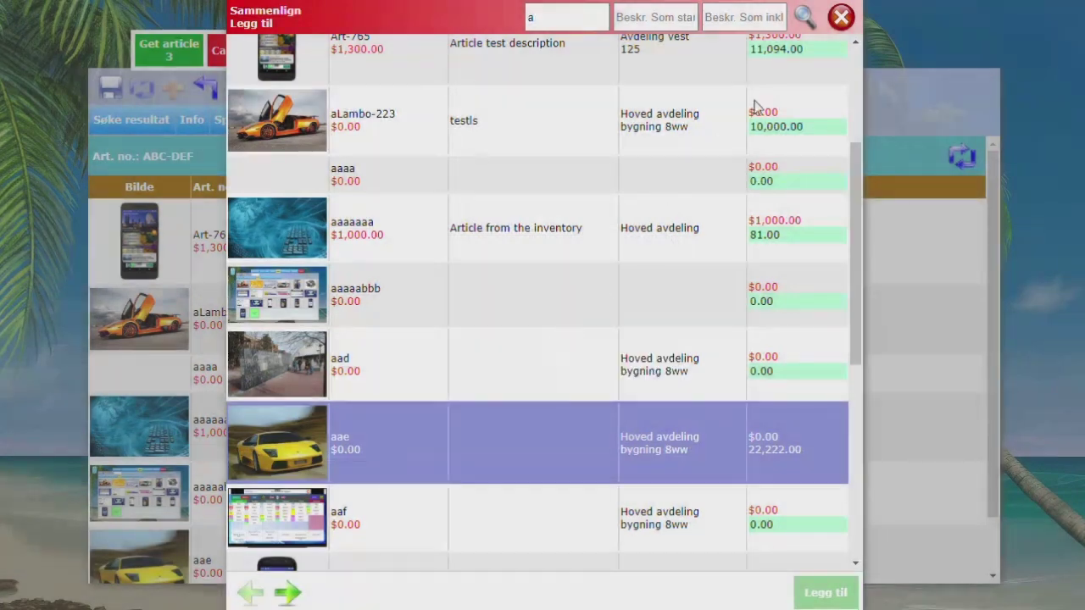
# - Finish adding comparison articles and transfer ABC-DEF with its three selected serial numbers to the invoice
pyautogui.click(841, 17)
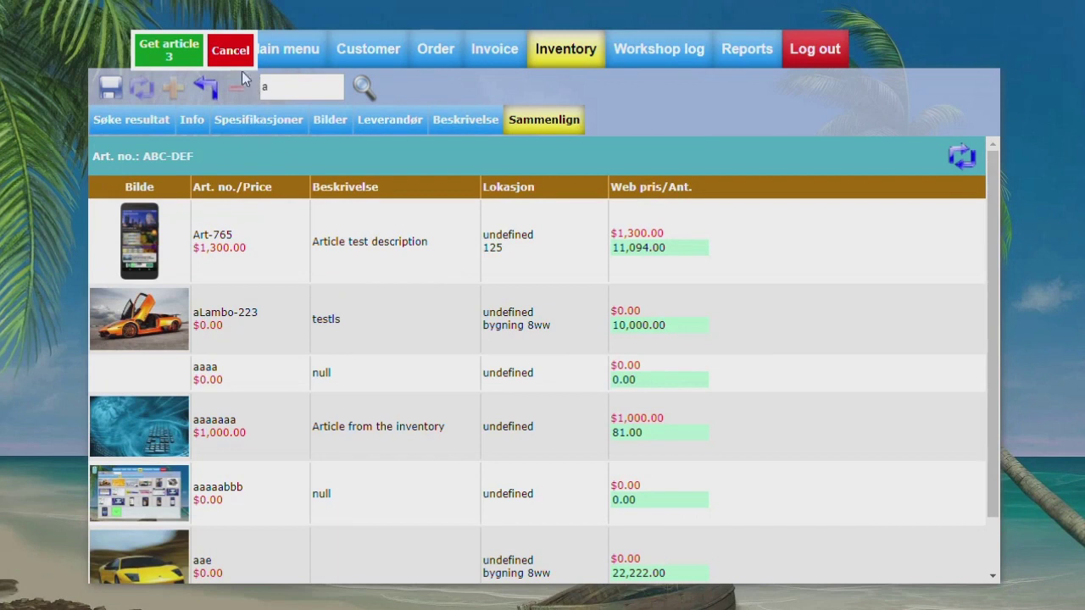
pyautogui.click(170, 52)
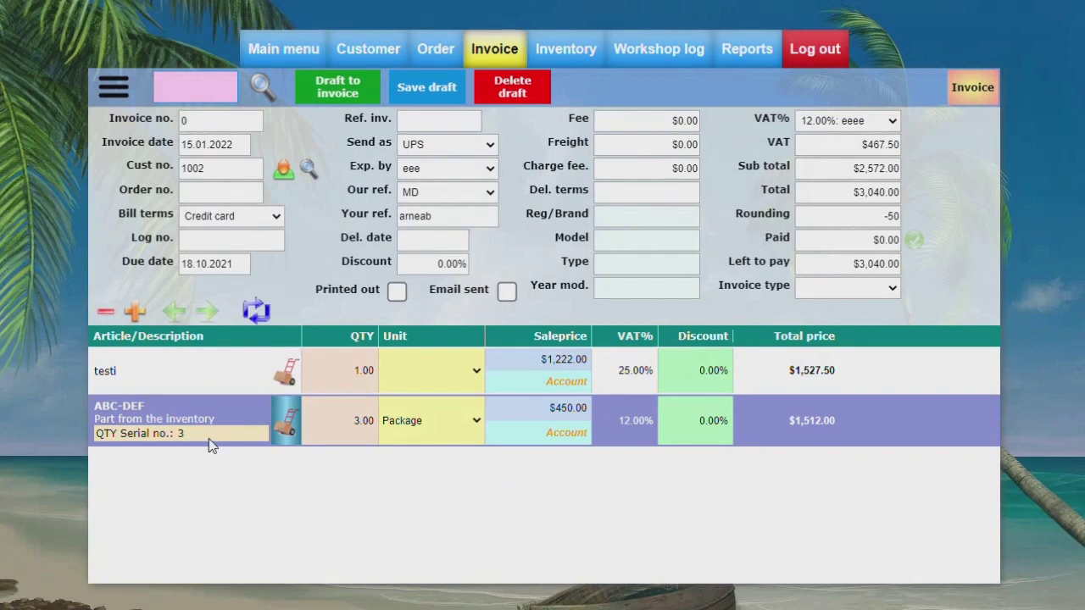
# - Add a new invoice line, start picking its inventory article, discard the pending article edits and open article aLambo-223
pyautogui.click(134, 314)
pyautogui.click(288, 482)
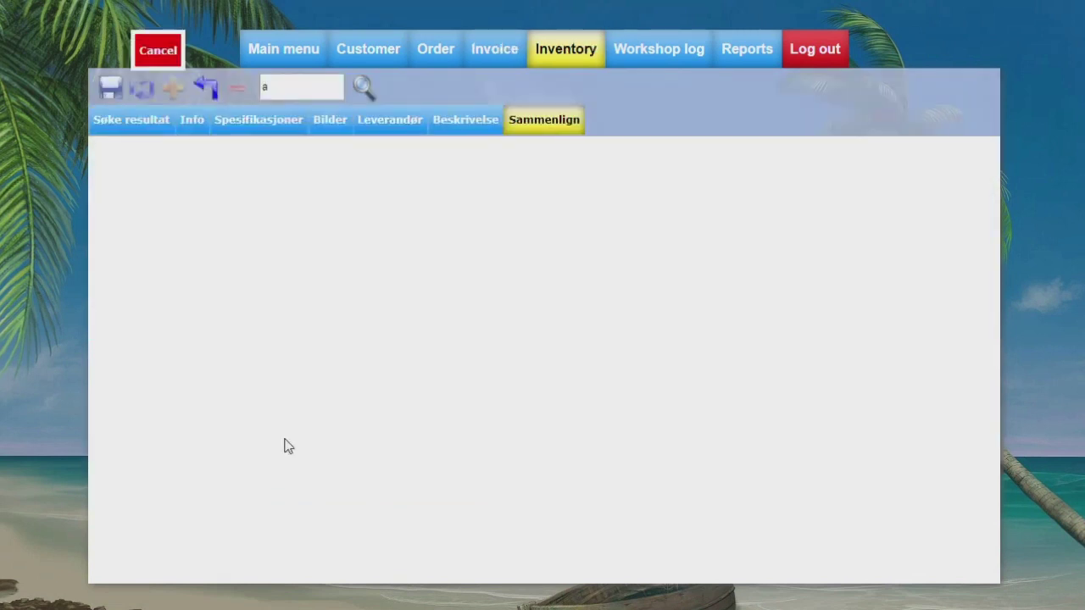
pyautogui.click(302, 92)
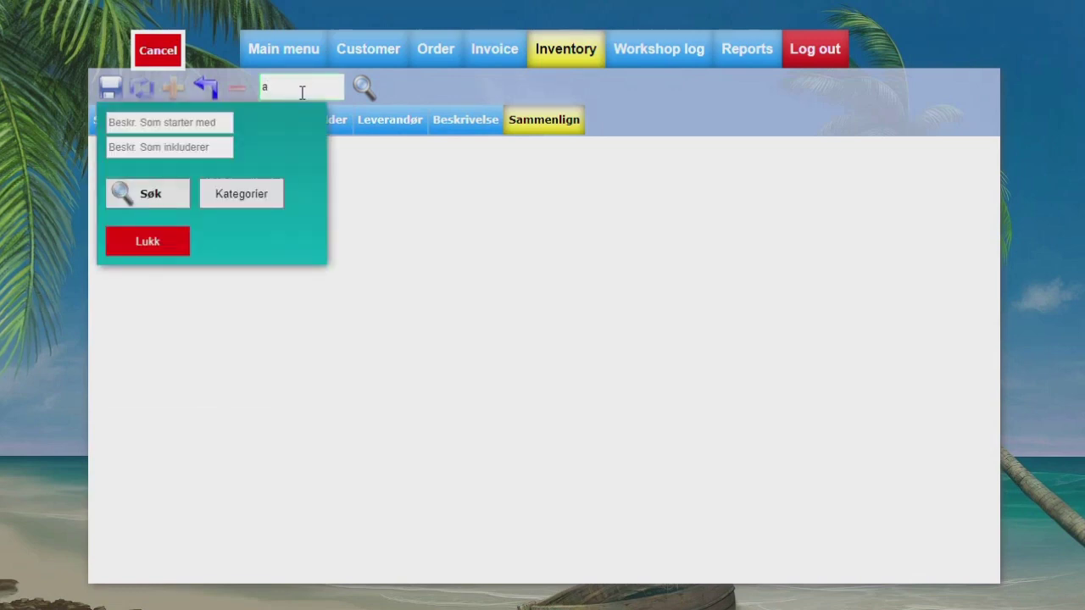
pyautogui.press('Escape')
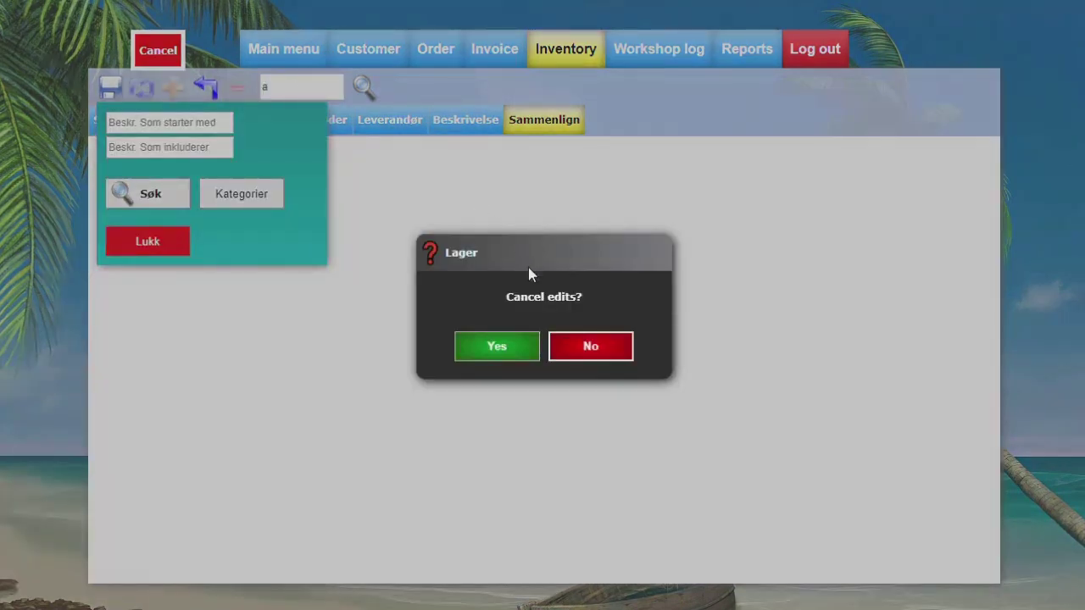
pyautogui.click(525, 349)
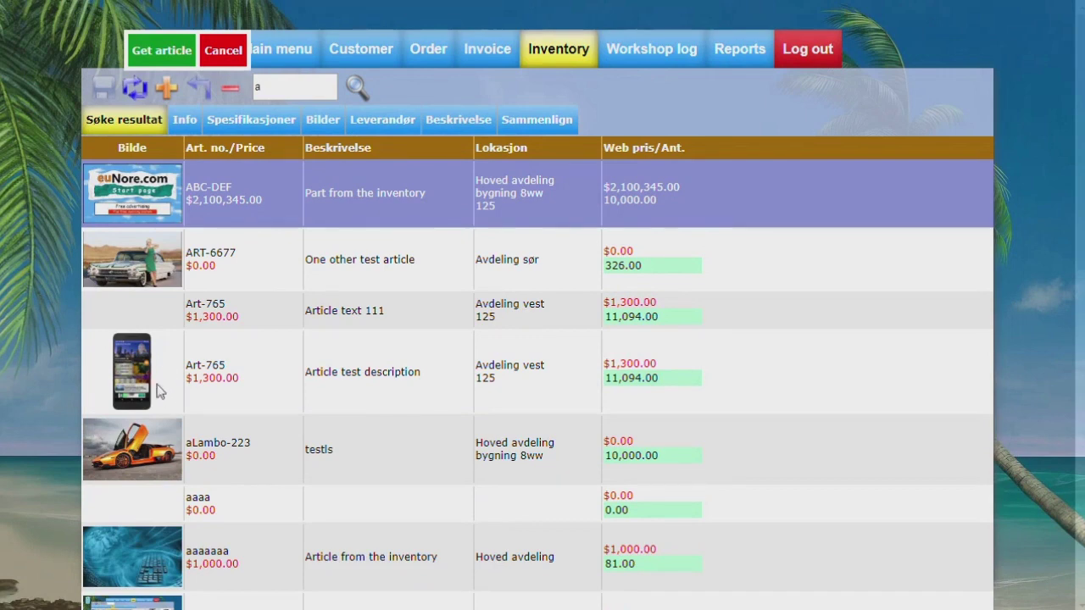
pyautogui.click(155, 455)
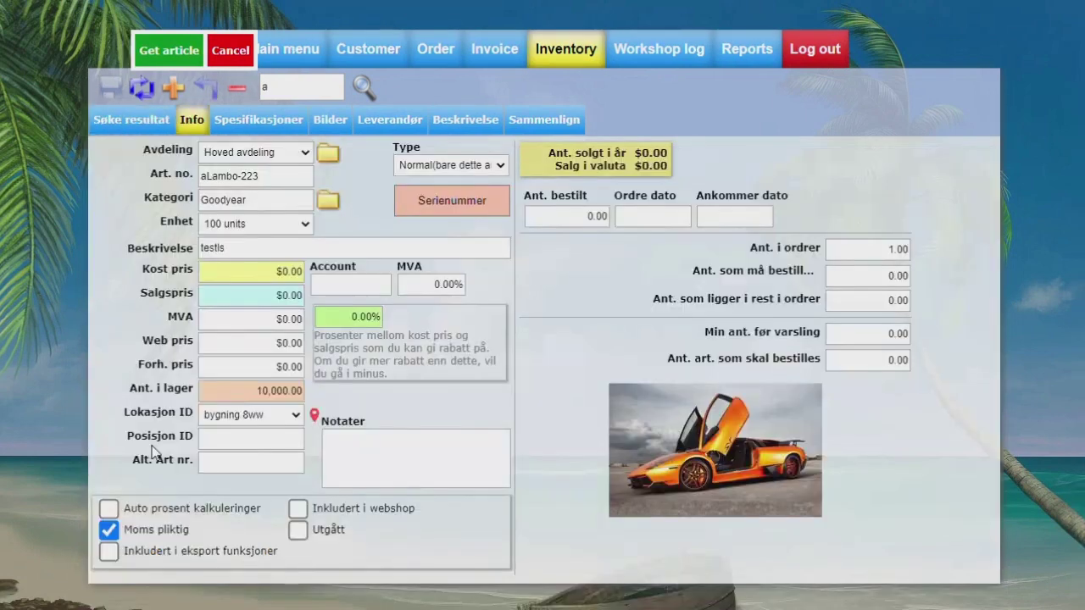
# - Create serial number 43431 for aLambo-223 with position ID 333, colour Green and a warranty of 3 måneder
pyautogui.click(431, 202)
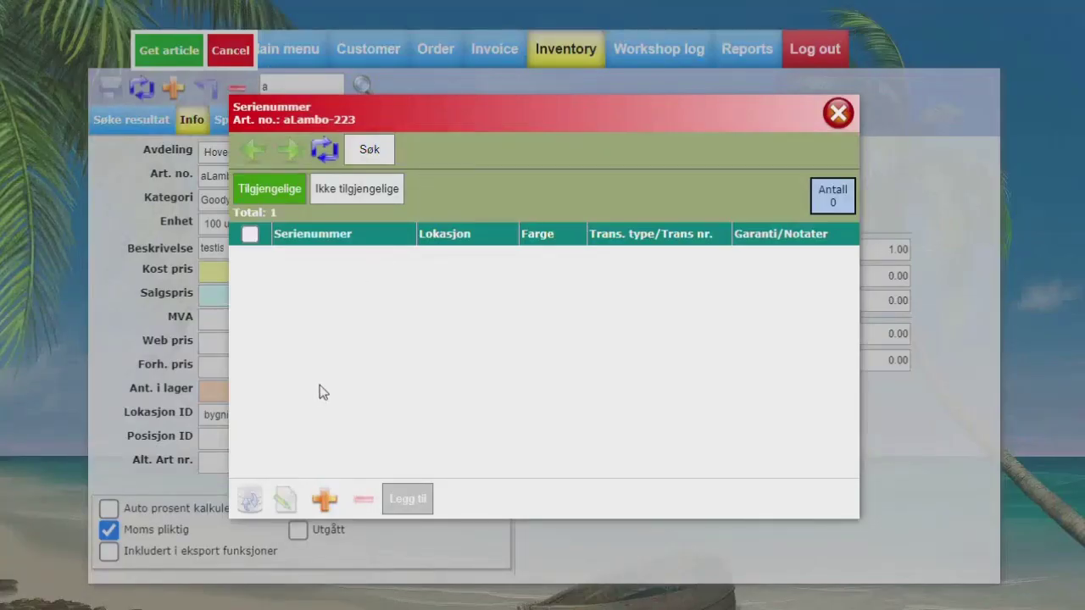
pyautogui.click(323, 500)
pyautogui.click(510, 196)
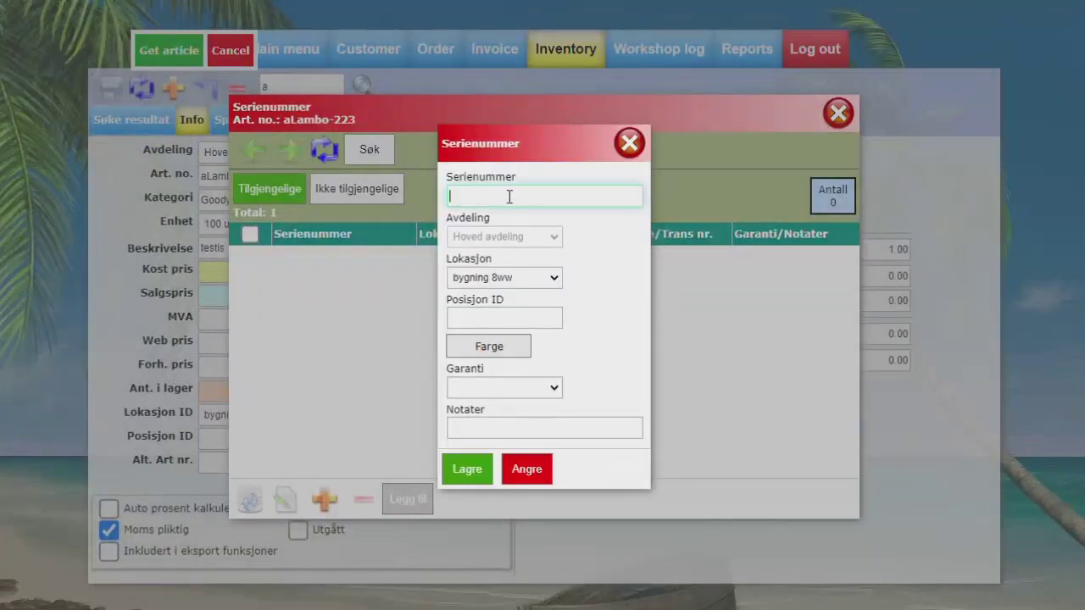
pyautogui.write('43431')
pyautogui.click(479, 325)
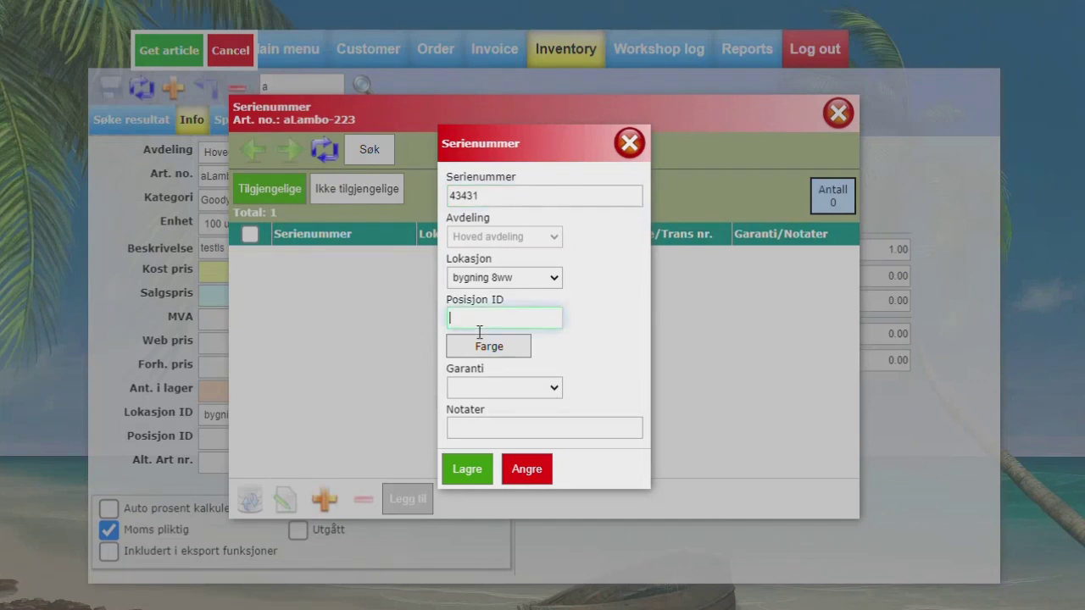
pyautogui.write('333')
pyautogui.click(488, 355)
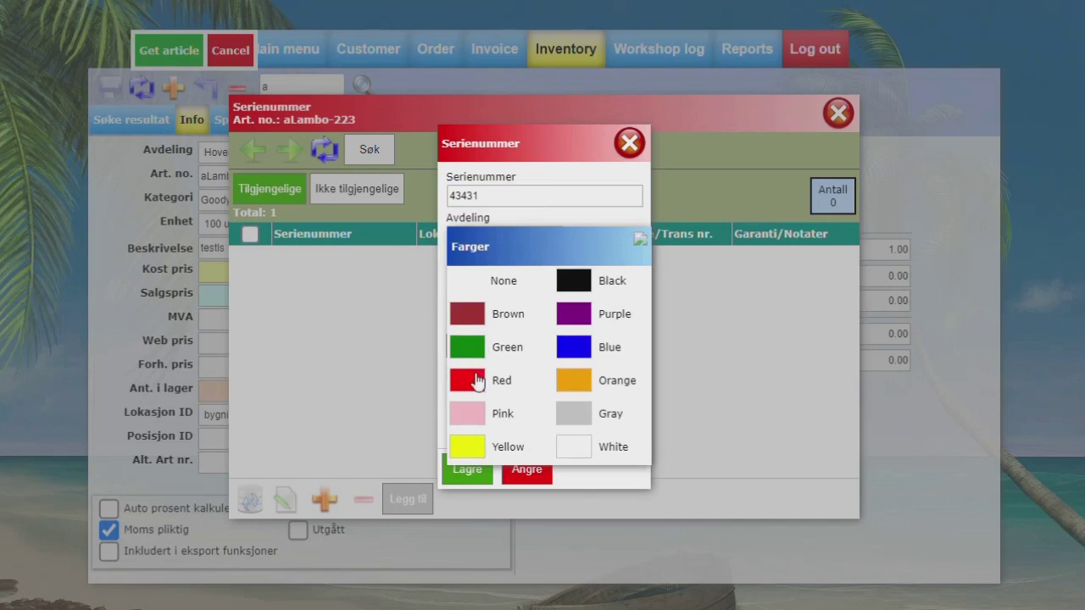
pyautogui.click(474, 351)
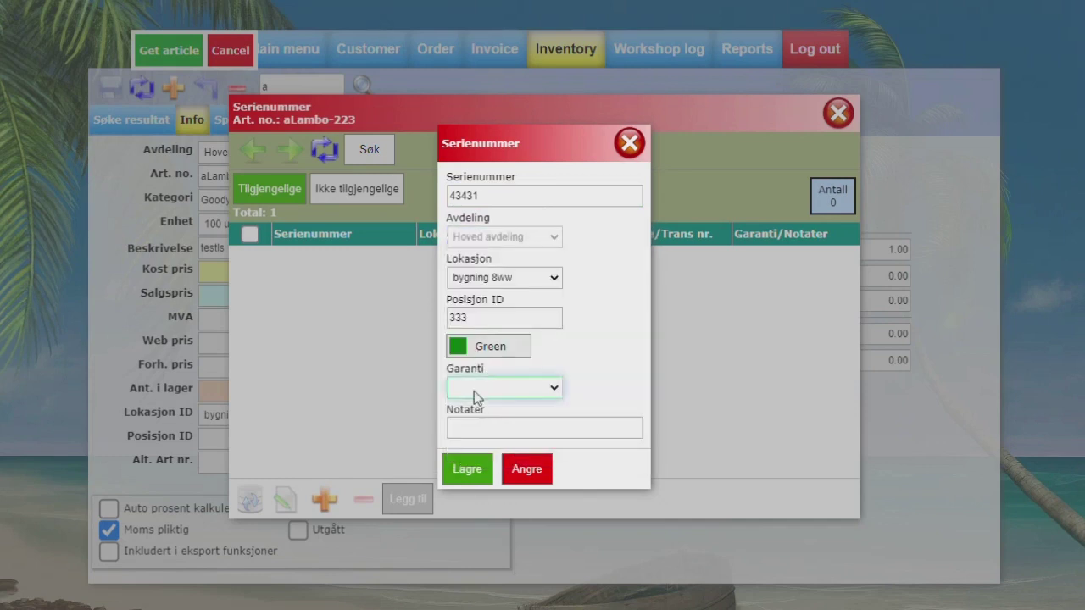
pyautogui.click(483, 467)
pyautogui.click(468, 470)
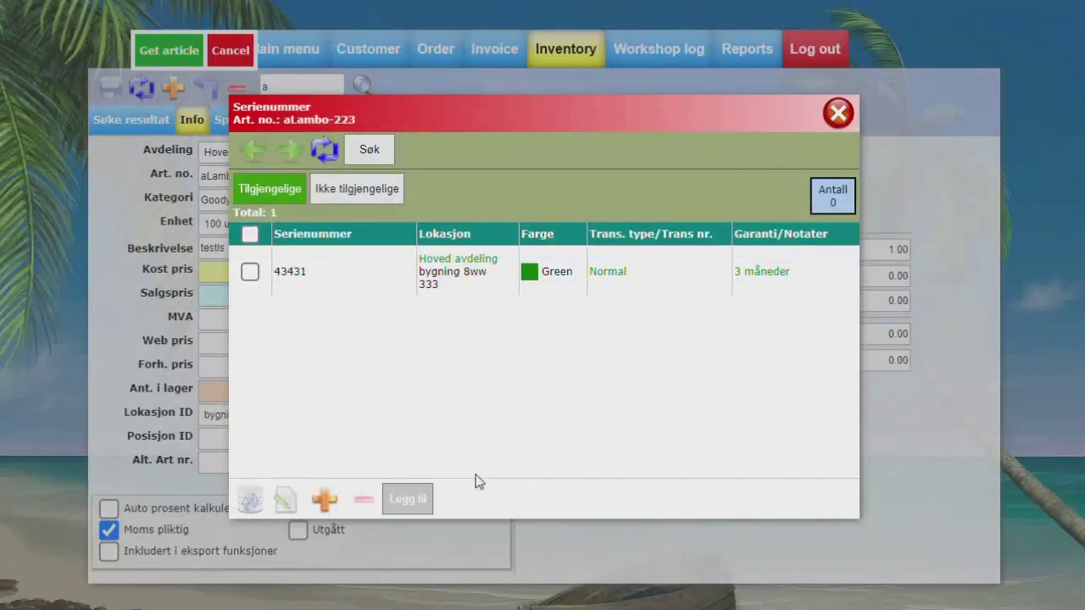
# - Select serial number 43431 of aLambo-223 and transfer the article to the new invoice line
pyautogui.click(250, 272)
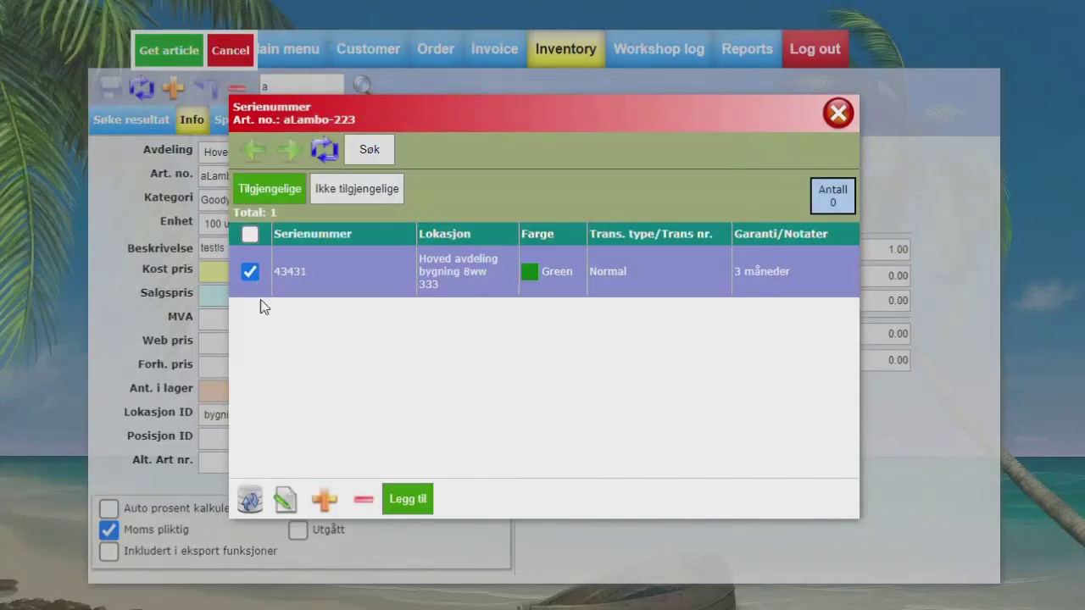
pyautogui.click(403, 500)
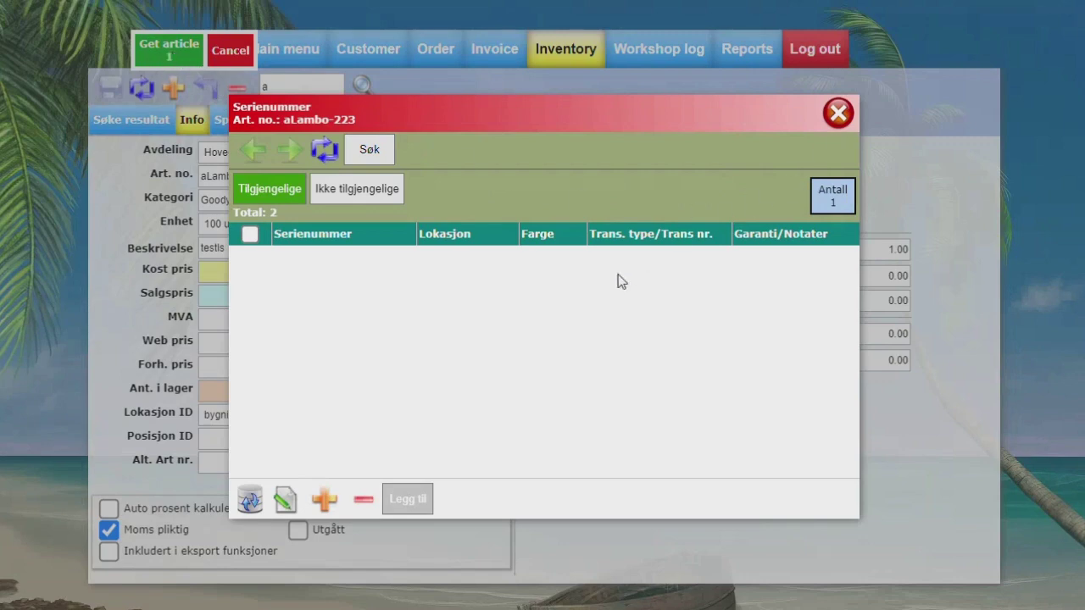
pyautogui.click(838, 112)
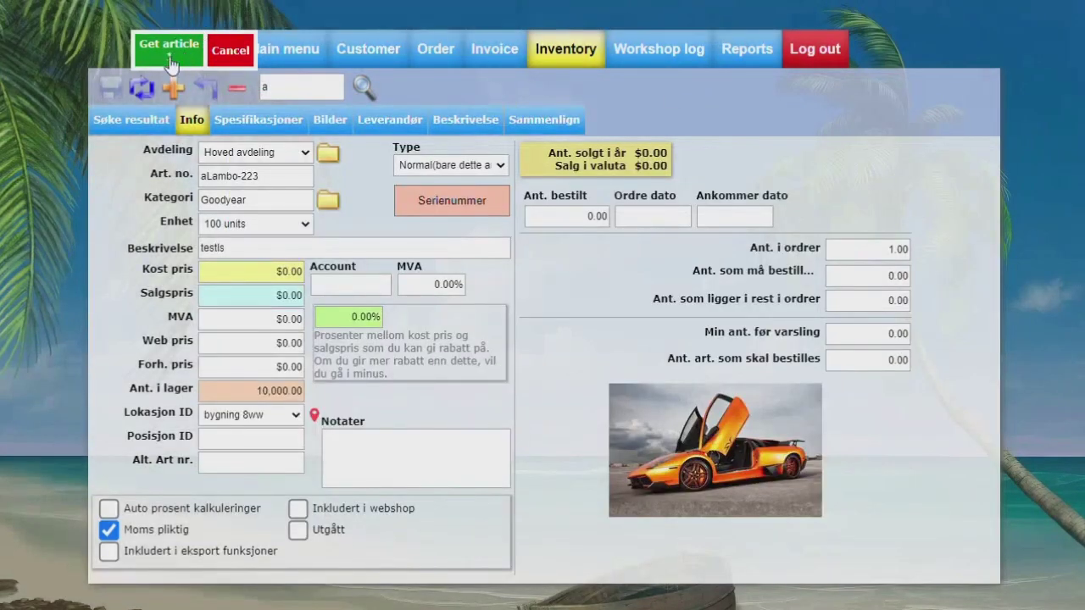
pyautogui.click(163, 53)
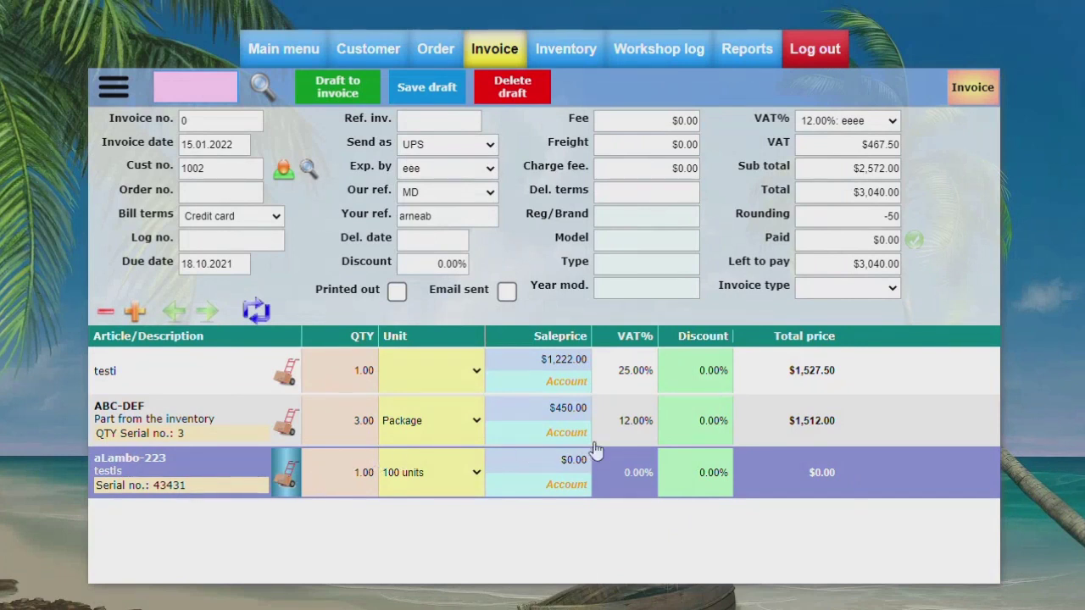
# - Assign account 3003, Försäljning inom Sverige 6%, to the aLambo-223 and ABC-DEF invoice lines
pyautogui.click(572, 494)
pyautogui.click(572, 491)
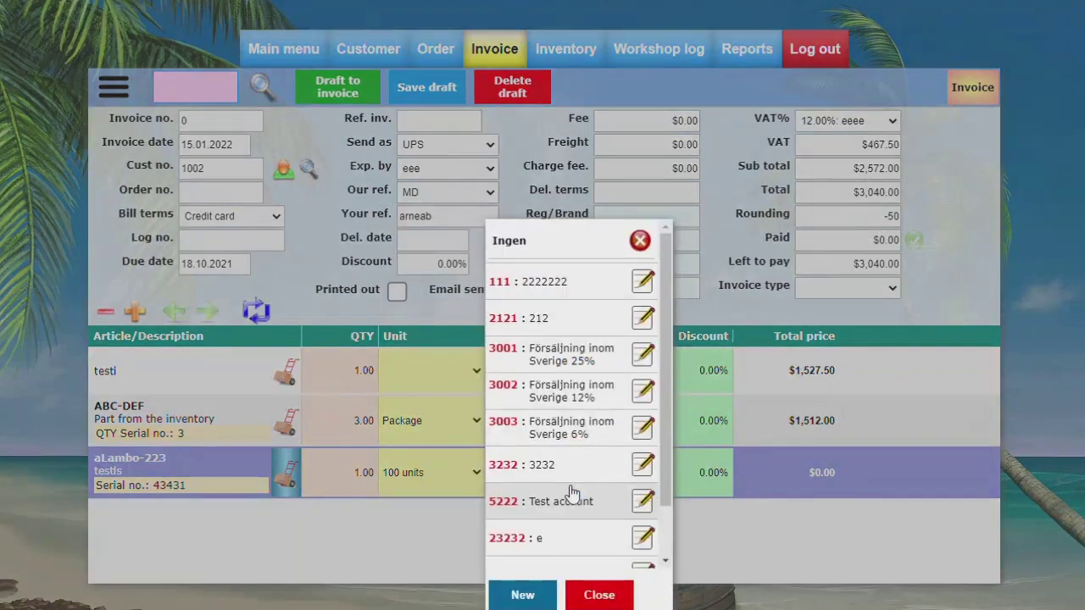
pyautogui.click(566, 435)
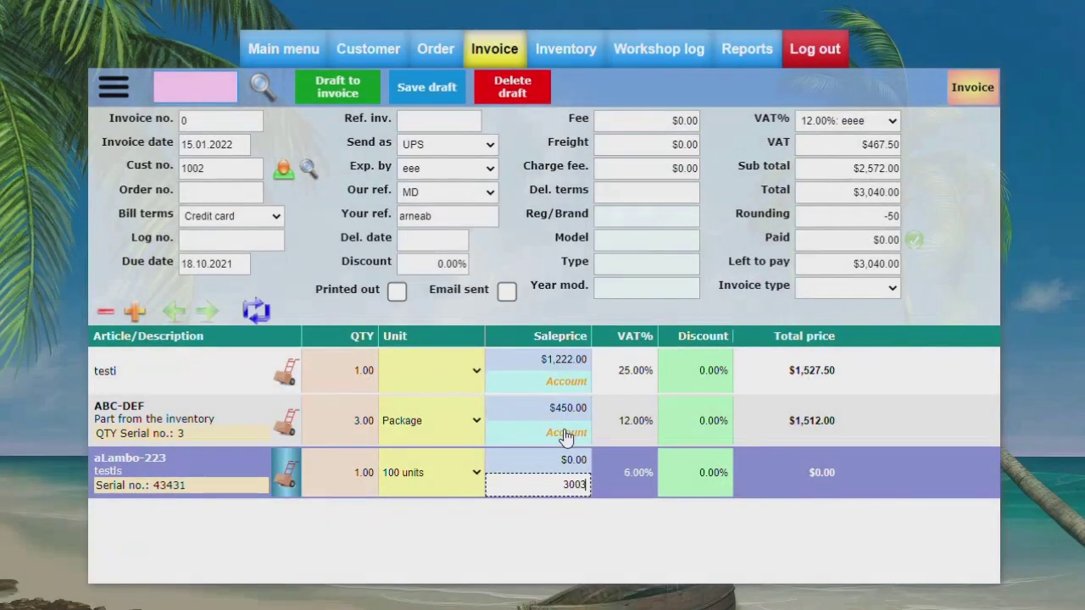
pyautogui.click(566, 436)
pyautogui.click(564, 435)
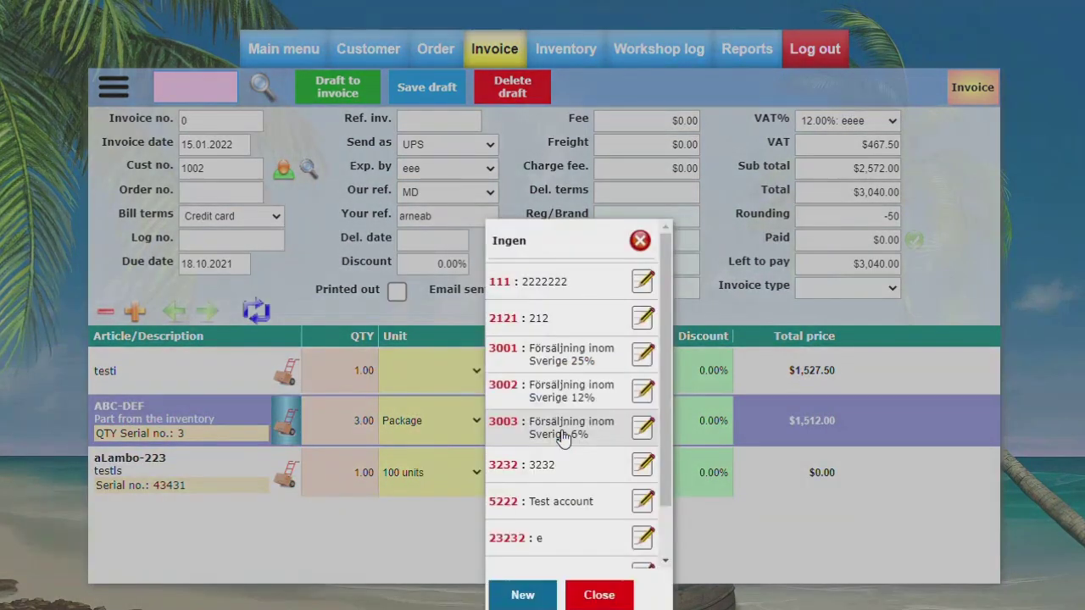
pyautogui.click(560, 435)
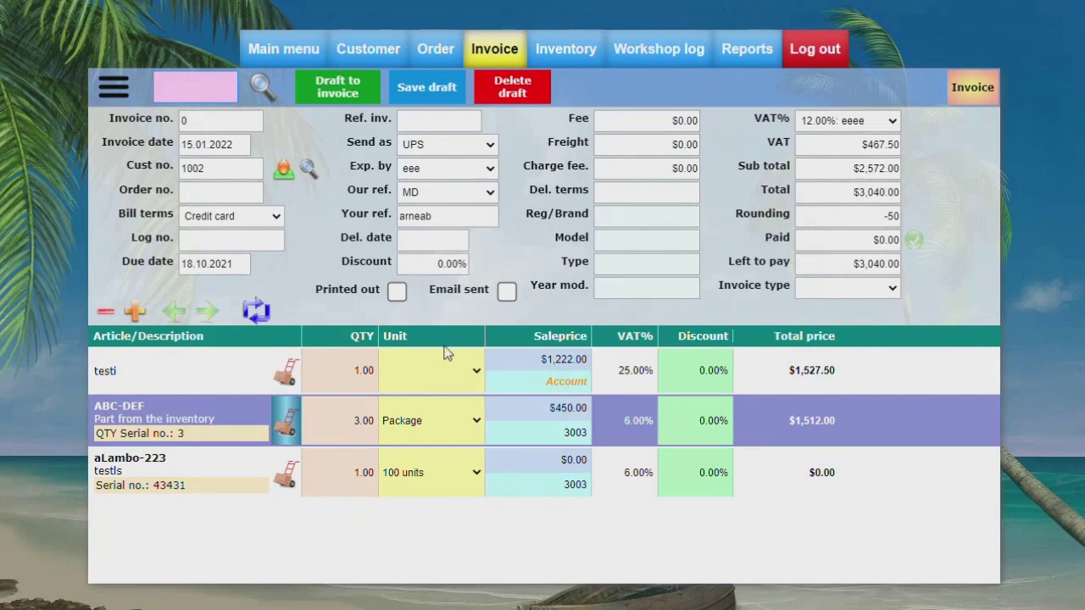
# - Set the unit of the ABC-DEF line to Unit and of the testi line to 100 units
pyautogui.press('u')
pyautogui.click(417, 373)
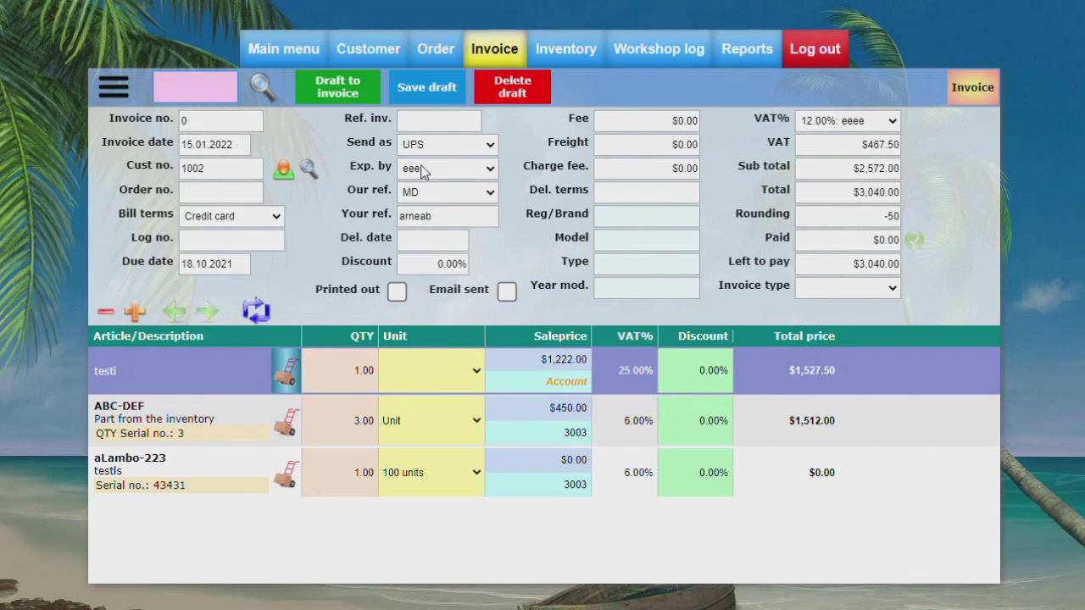
pyautogui.click(424, 96)
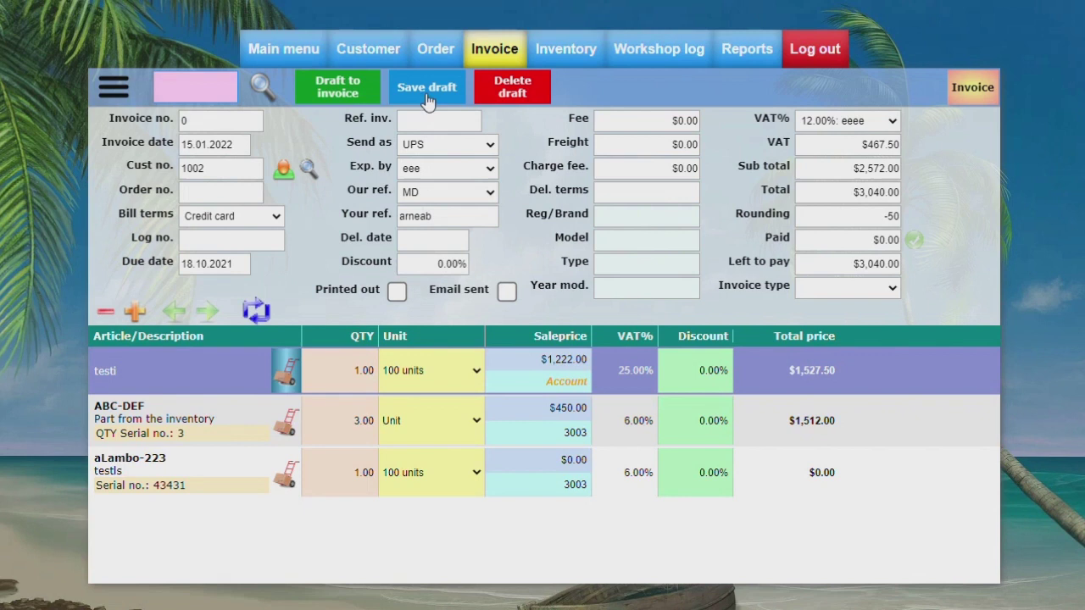
# - Change the unit of the ABC-DEF line to Liter, then select each invoice line in turn, ending on aLambo-223
pyautogui.click(447, 433)
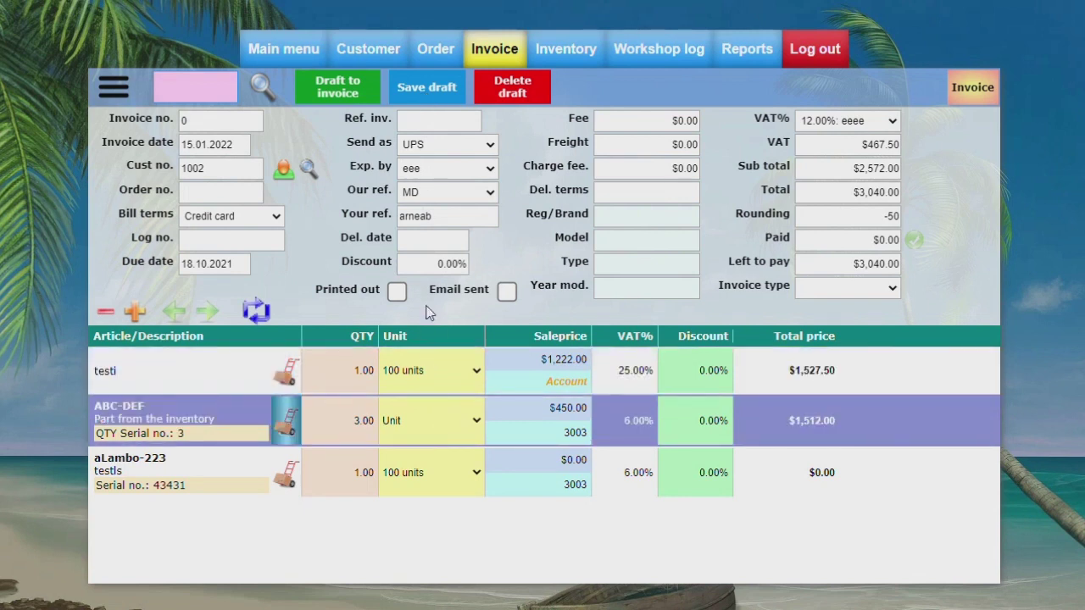
pyautogui.press('Down')
pyautogui.click(223, 377)
pyautogui.click(199, 432)
pyautogui.click(198, 465)
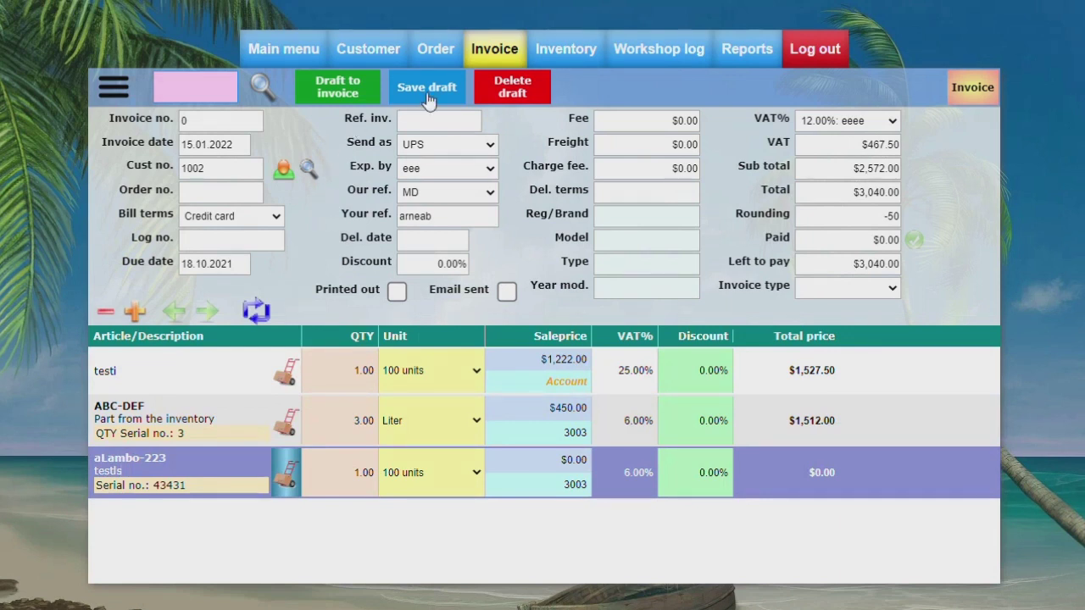
# - Open the order module and look through all the article lines of the displayed order
pyautogui.click(436, 50)
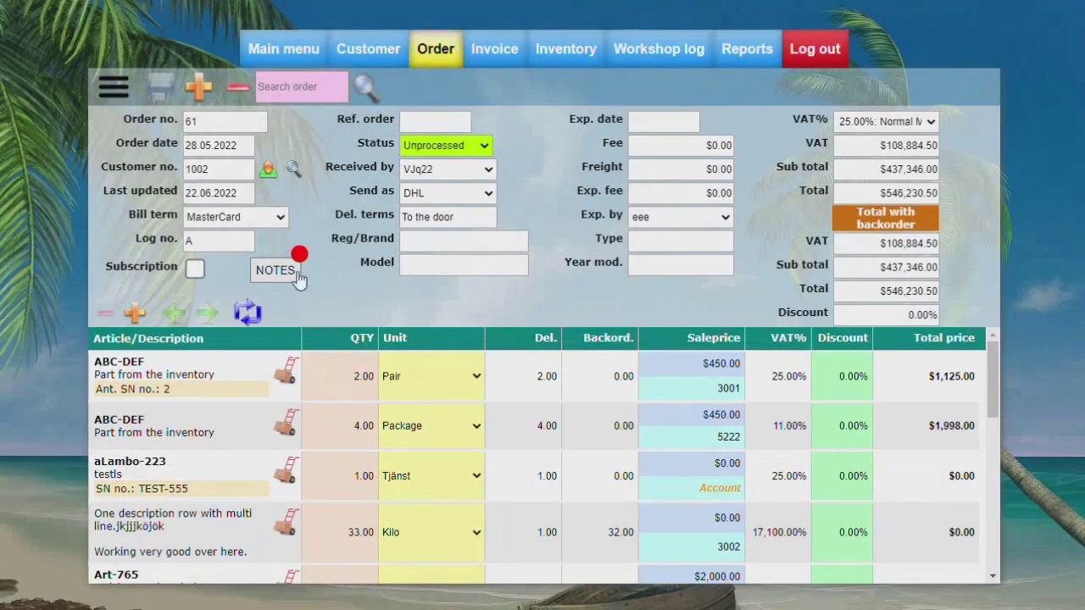
pyautogui.scroll(-3, 199, 448)
pyautogui.scroll(-5, 199, 448)
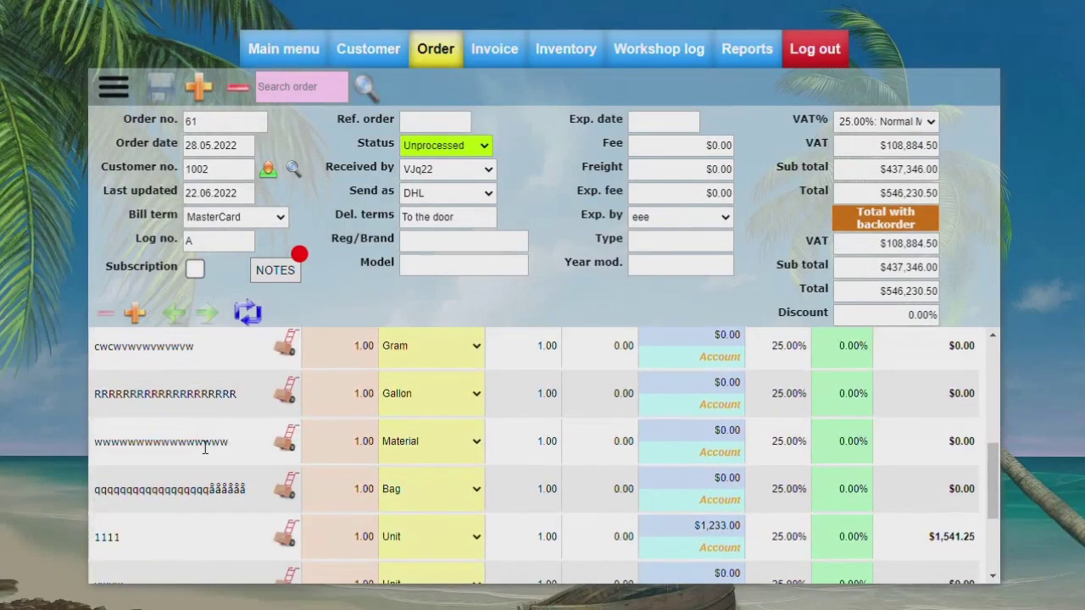
pyautogui.scroll(-3, 205, 448)
pyautogui.scroll(10, 197, 444)
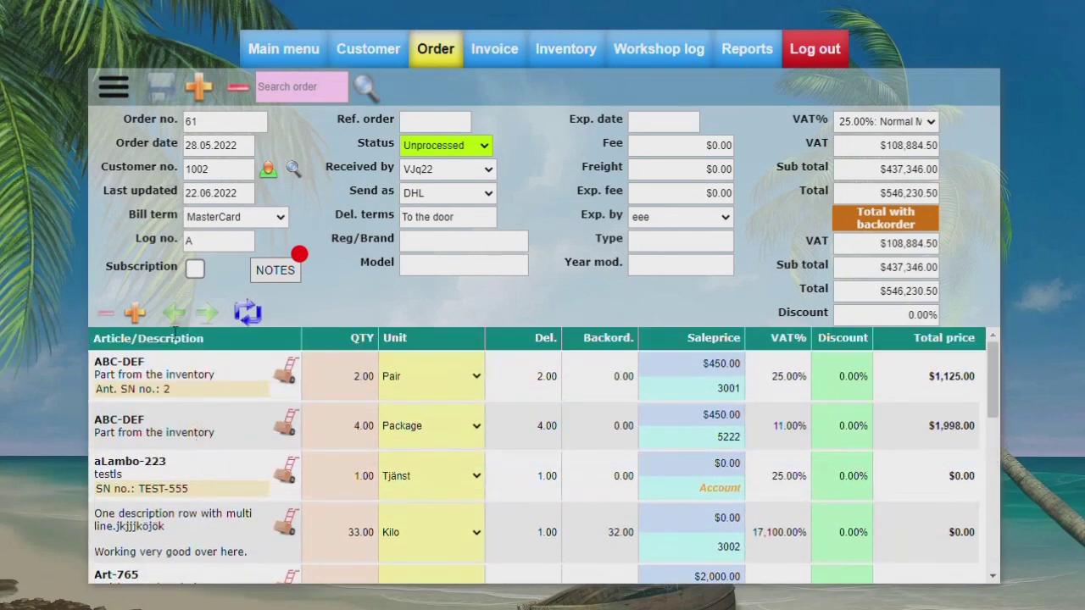
# - Turn the order into a subscription, open its subscription settings and set the billing period to 1 Year
pyautogui.click(197, 268)
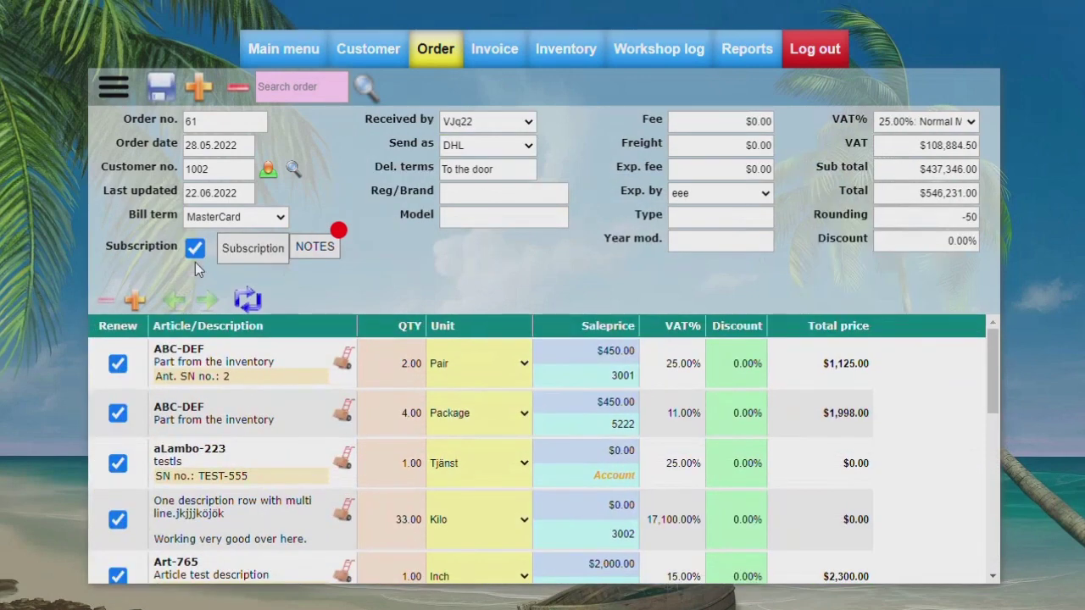
pyautogui.click(244, 248)
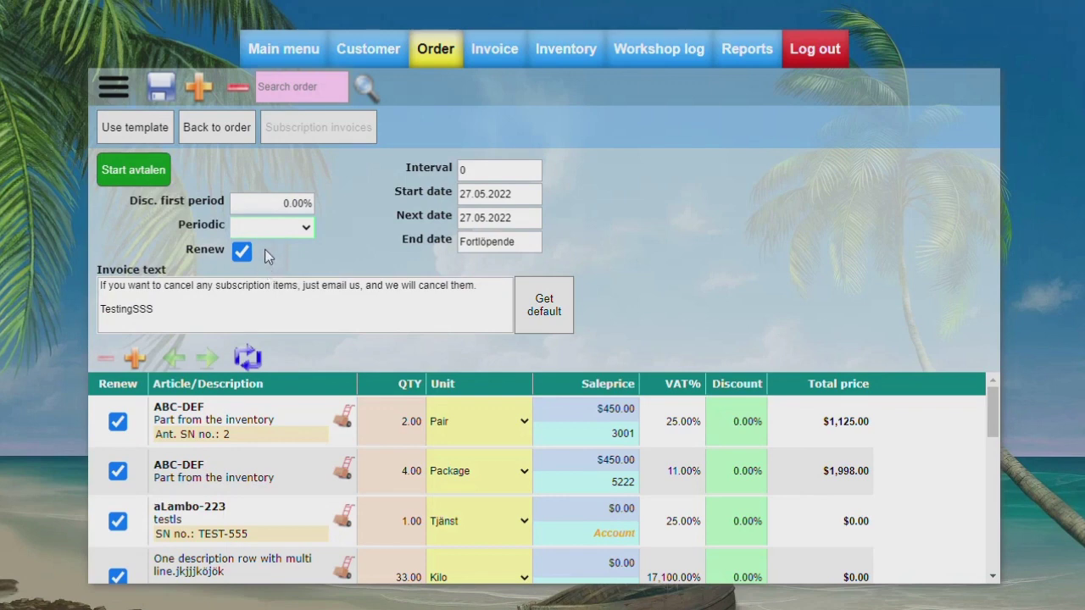
pyautogui.click(272, 234)
pyautogui.click(268, 255)
pyautogui.press('Down')
# - Try the subscription's renewal option off and on, leave it off, and delete the line "TestingSSS" from the invoice text
pyautogui.click(243, 258)
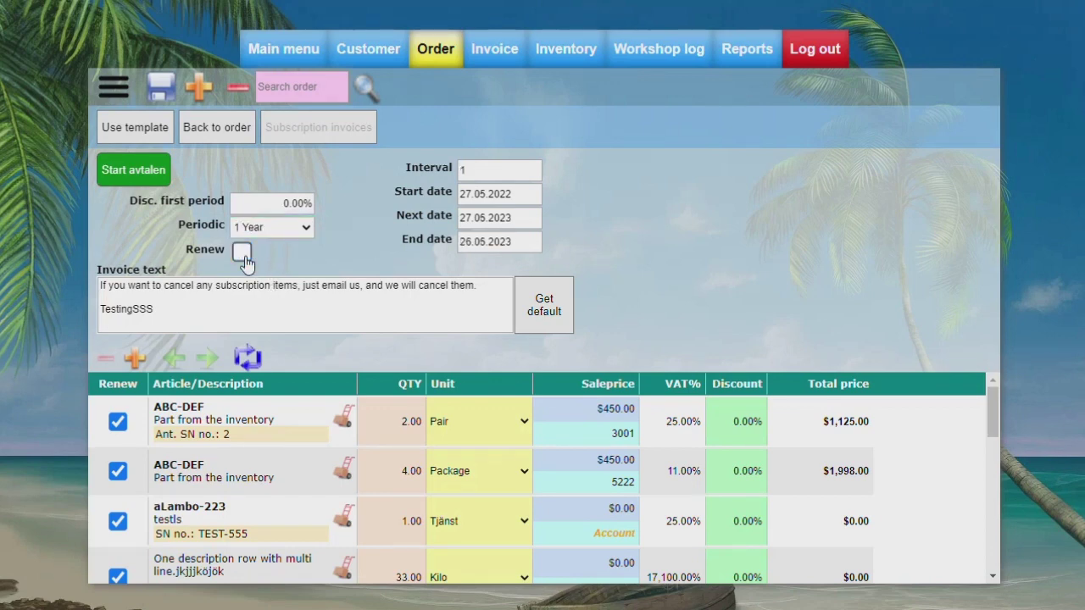
pyautogui.click(243, 256)
pyautogui.click(485, 248)
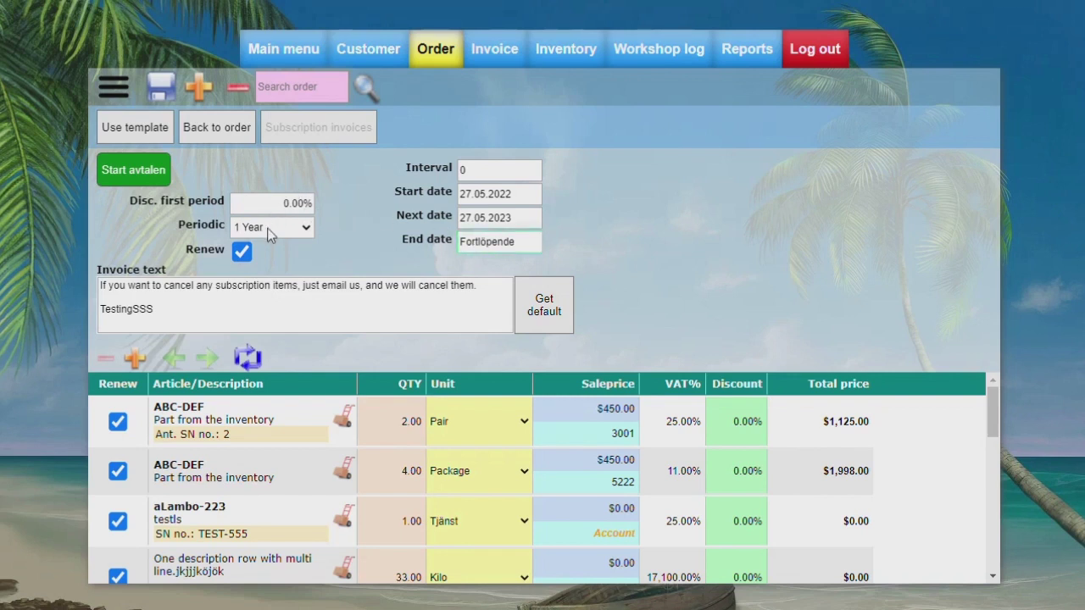
pyautogui.click(243, 253)
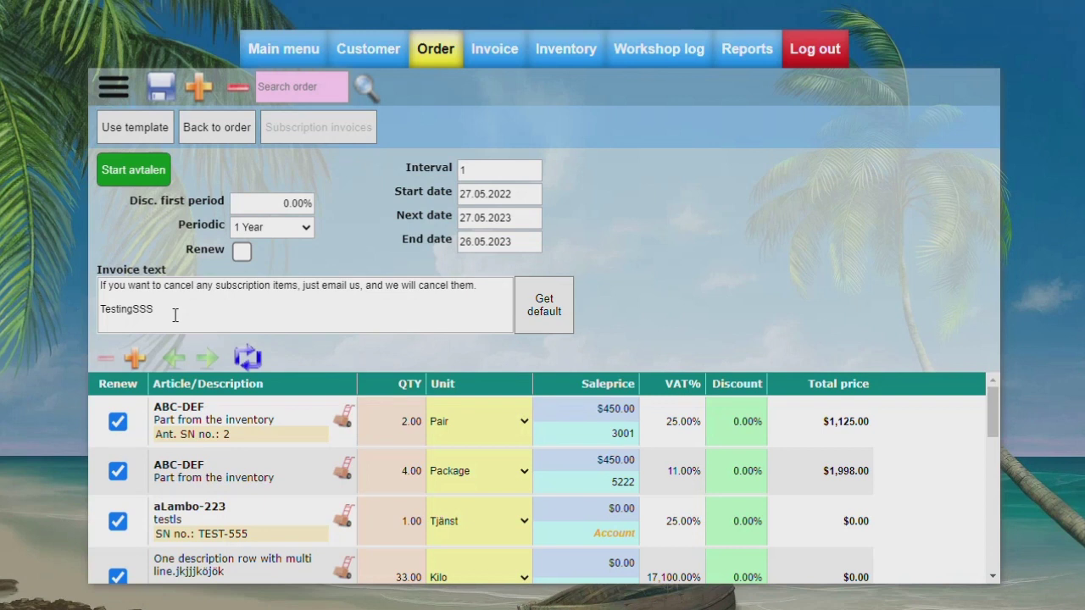
pyautogui.moveTo(175, 314); pyautogui.dragTo(94, 312)
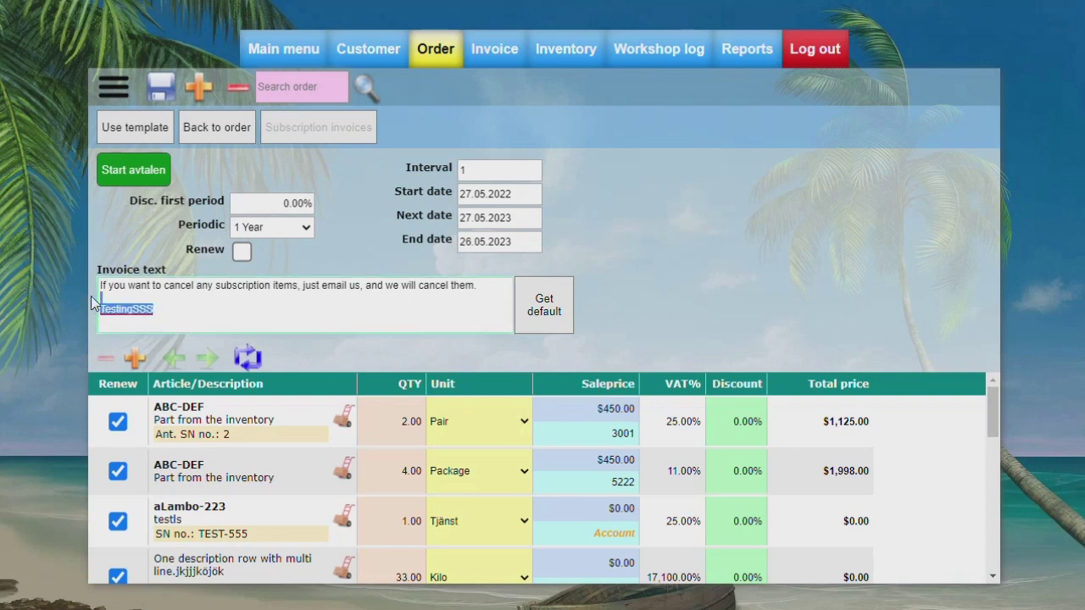
pyautogui.press('BackSpace')
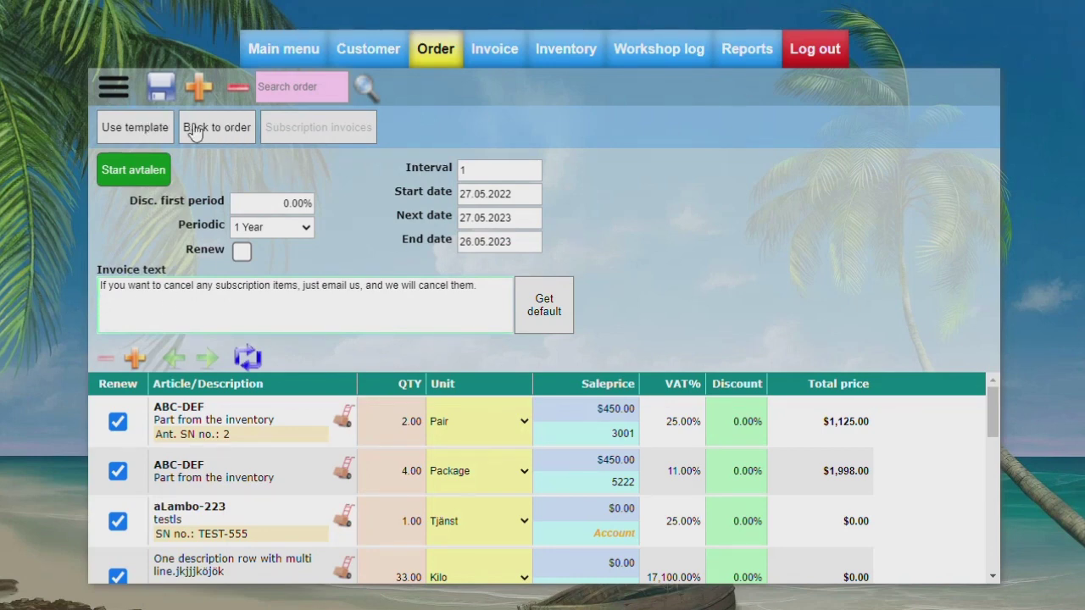
# - Try to apply a template to the subscription and go back to the order
pyautogui.click(159, 130)
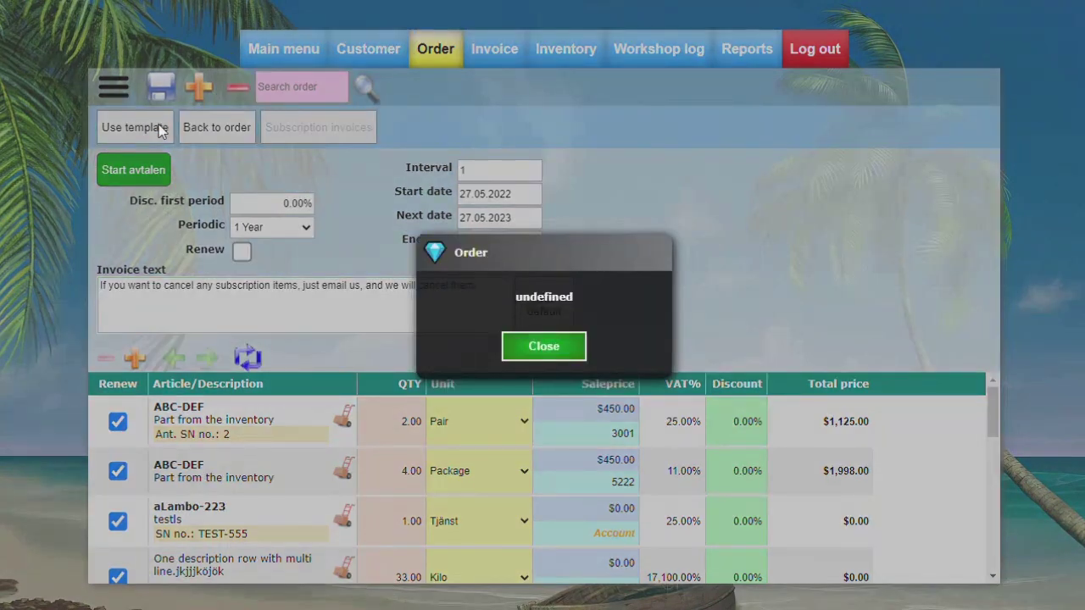
pyautogui.click(532, 347)
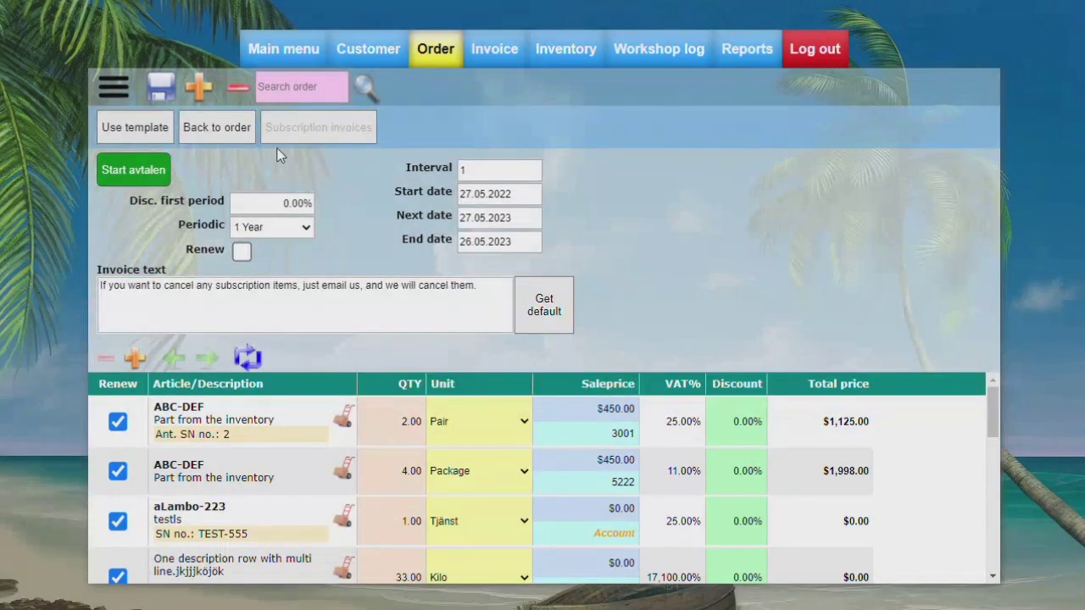
pyautogui.click(217, 127)
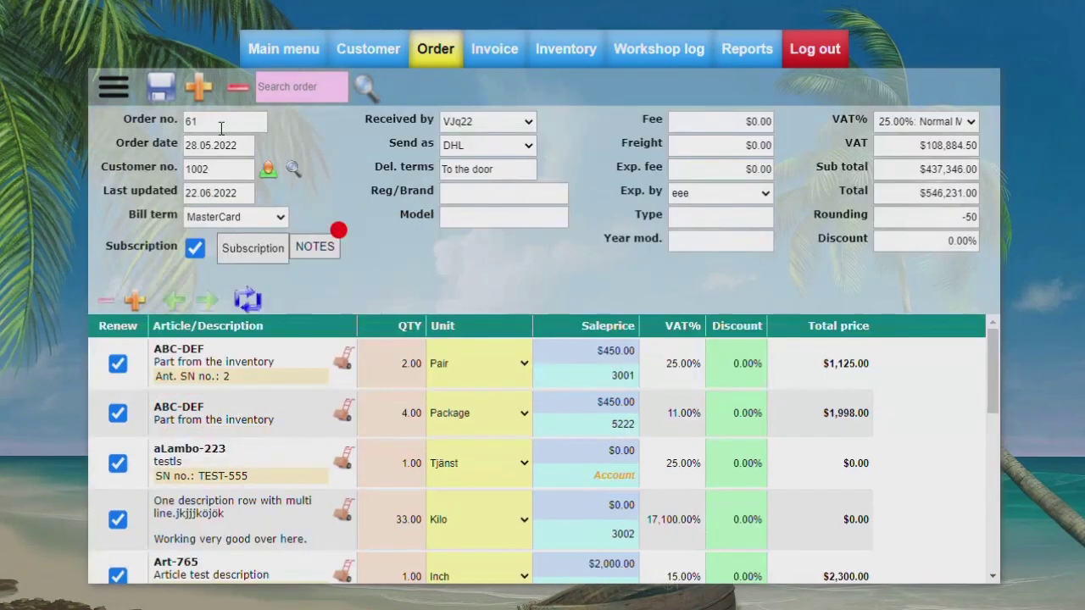
# - Replace the order's notes with "gwgggwgwgwgw" and a second line "gw grw grw gwr", save them and reopen them to check
pyautogui.click(315, 246)
pyautogui.doubleClick(340, 274)
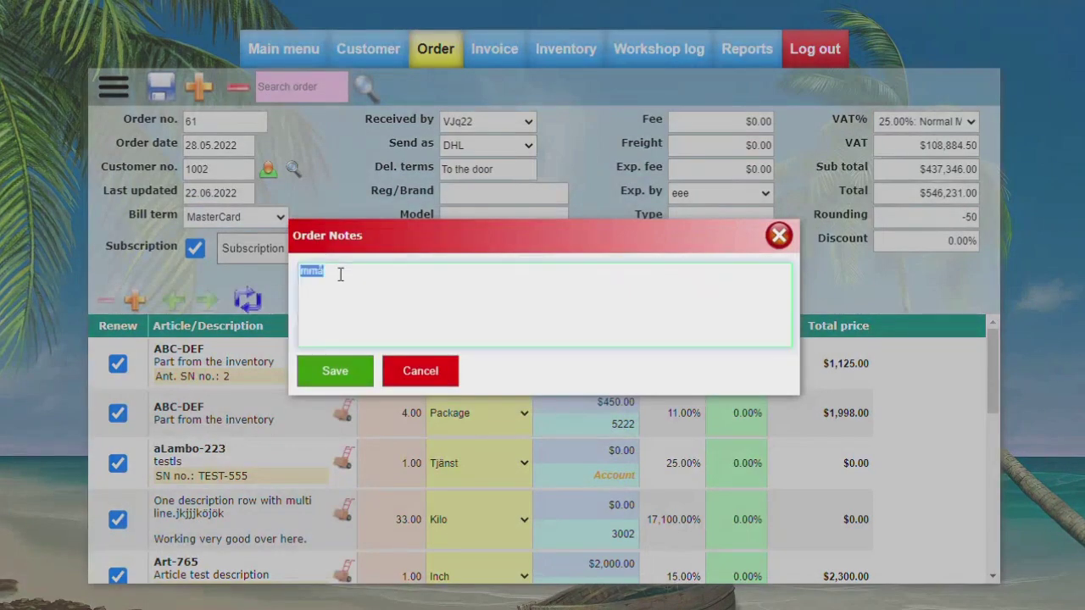
pyautogui.write('gwgggwgwgwgw')
pyautogui.press('Return')
pyautogui.write('gw grw grw gwr')
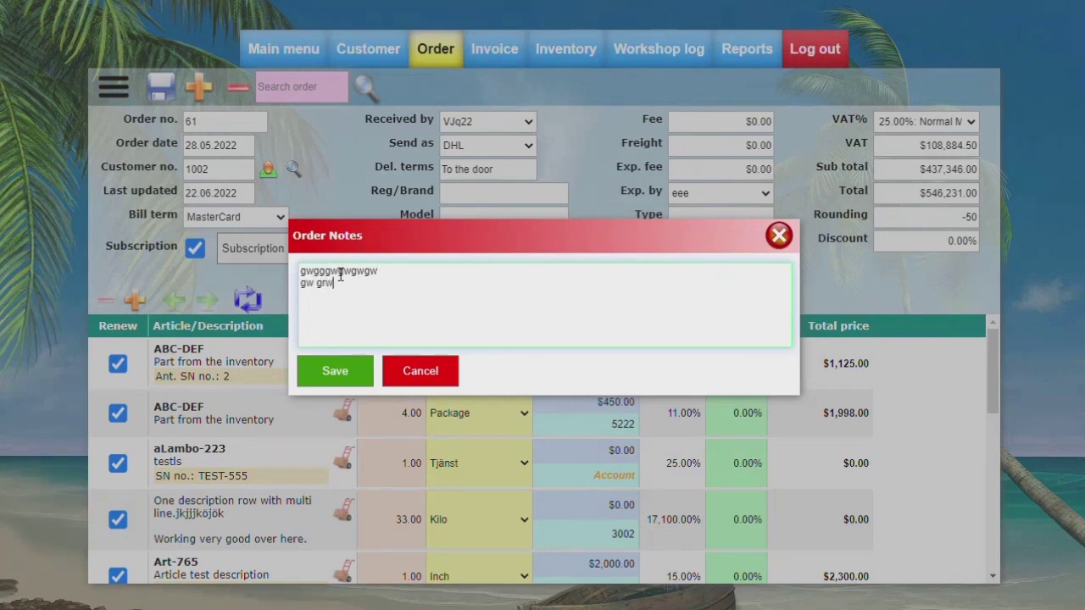
pyautogui.click(335, 373)
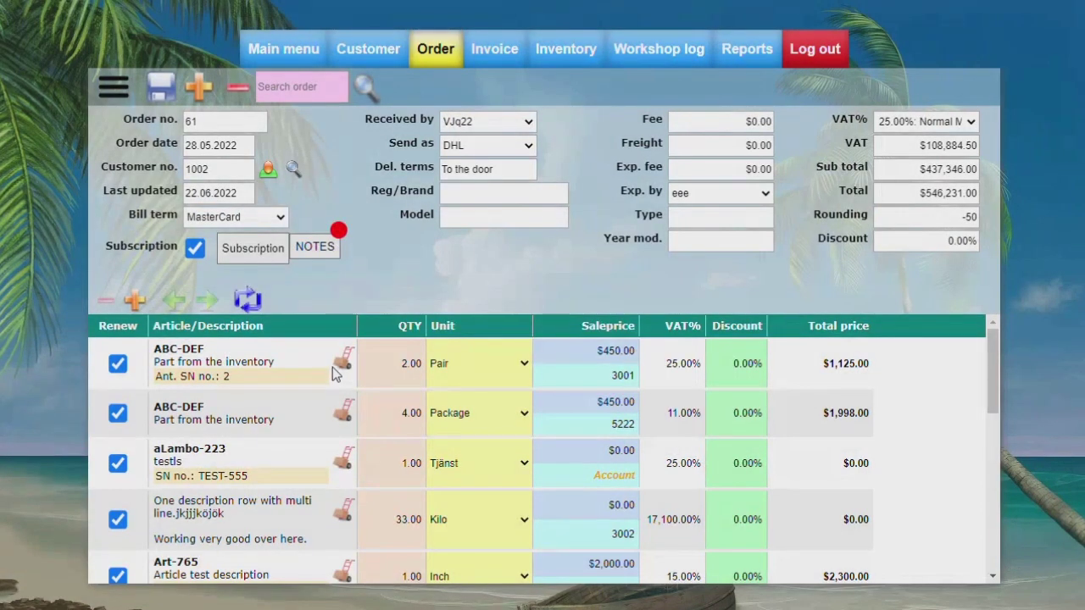
pyautogui.click(302, 253)
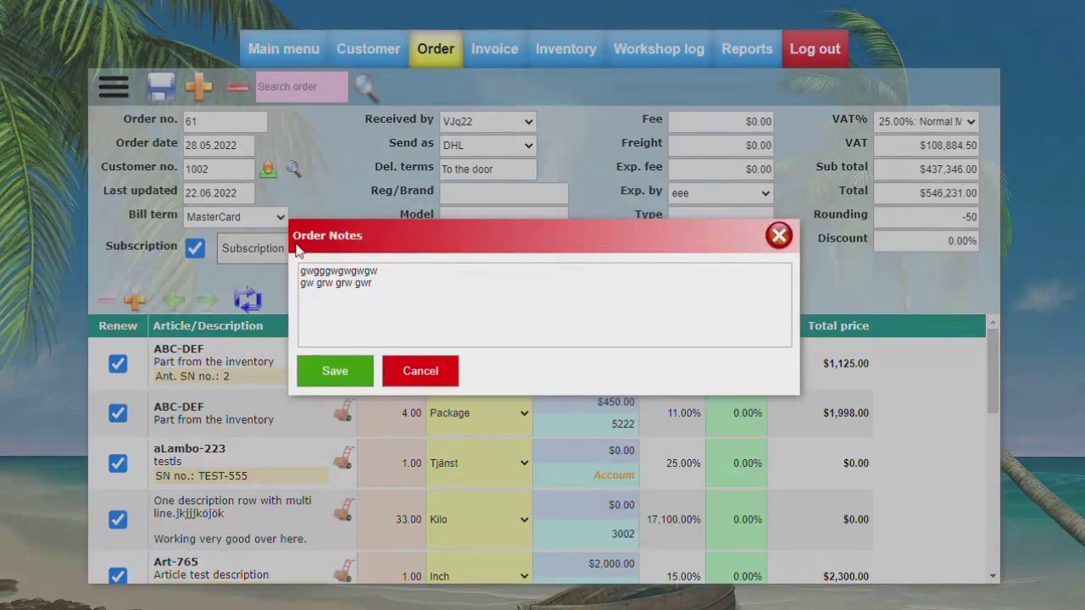
pyautogui.click(421, 373)
# - Set the order's Exp. by value to MD and its bill term to Credit card
pyautogui.click(765, 195)
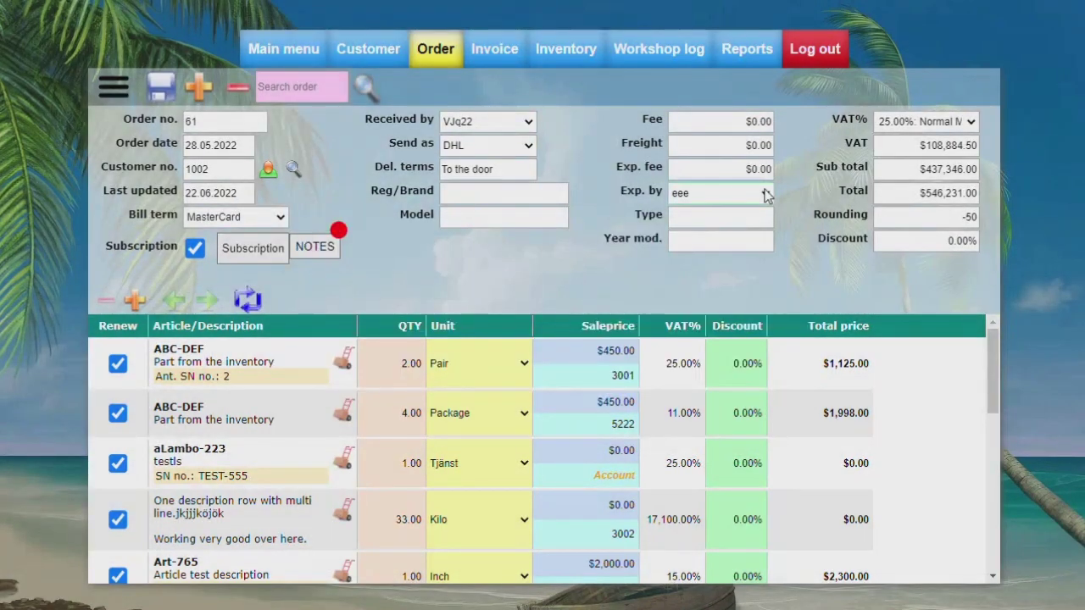
pyautogui.press('Down')
pyautogui.click(236, 219)
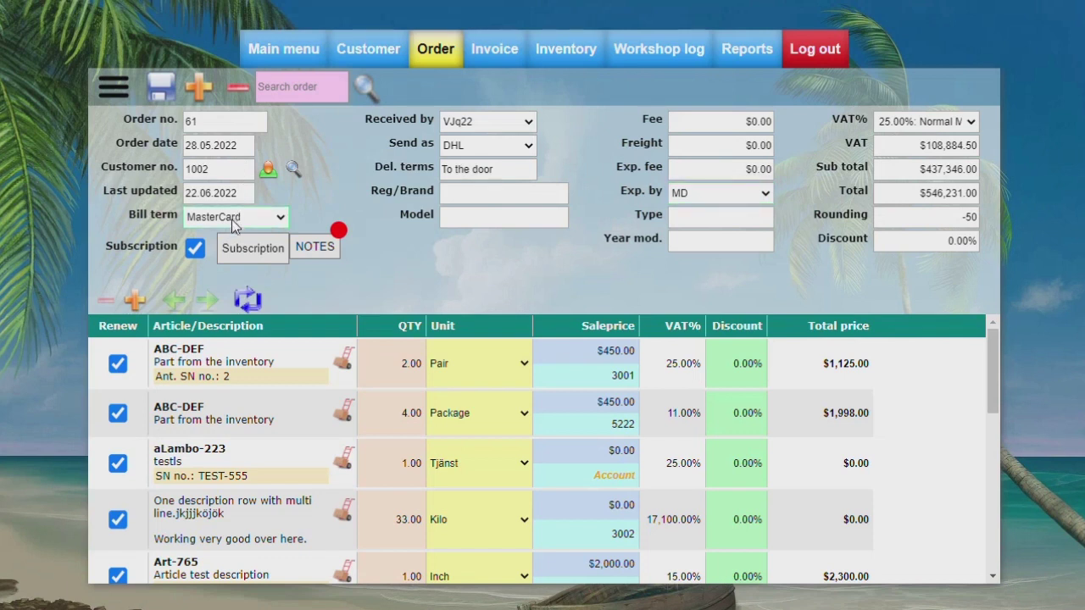
pyautogui.click(215, 261)
pyautogui.press('Down')
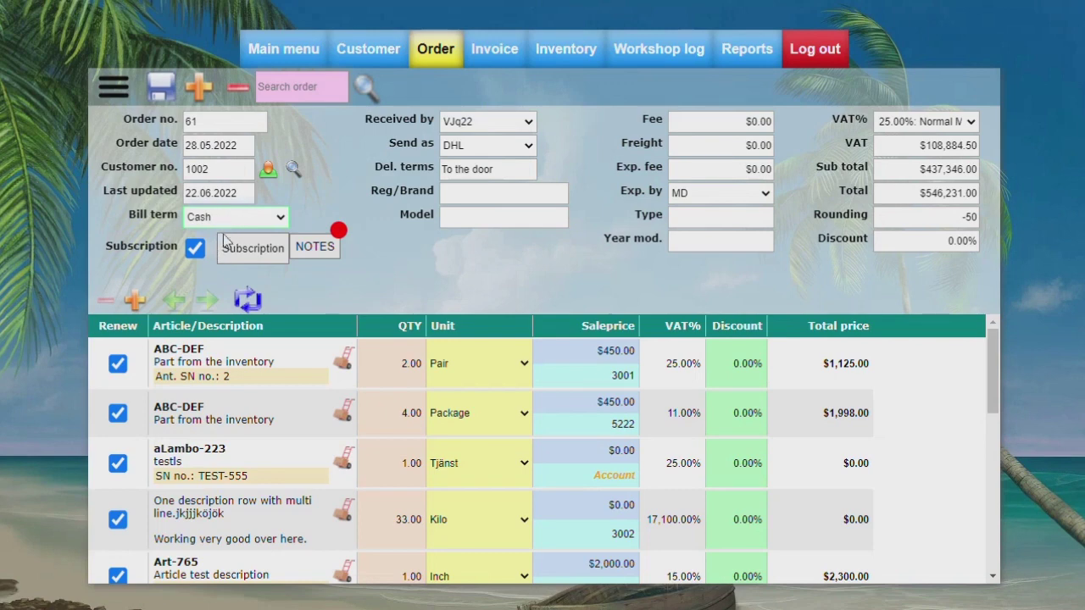
pyautogui.press('Down')
pyautogui.press('Down')
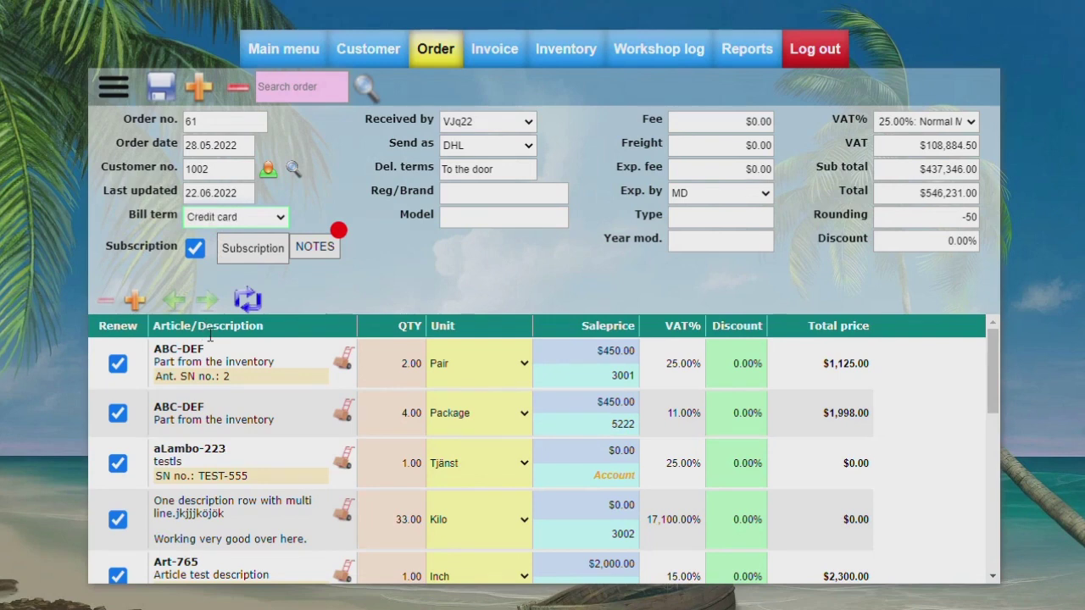
pyautogui.click(159, 278)
# - Look through the order's article lines and turn the order's subscription option off
pyautogui.scroll(-1, 200, 398)
pyautogui.scroll(-6, 201, 400)
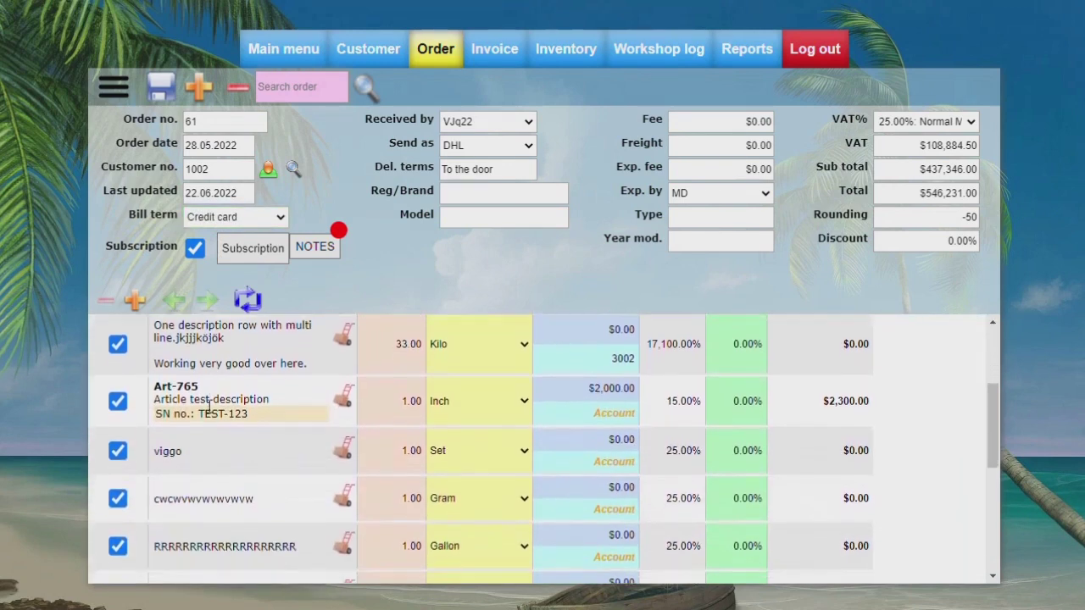
pyautogui.scroll(-1, 199, 396)
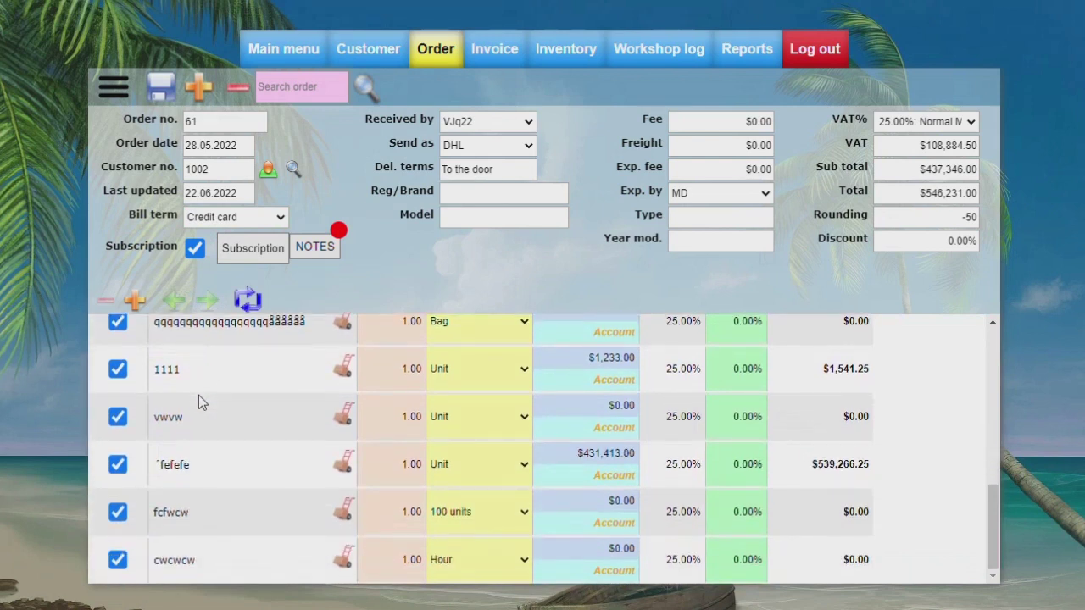
pyautogui.click(198, 252)
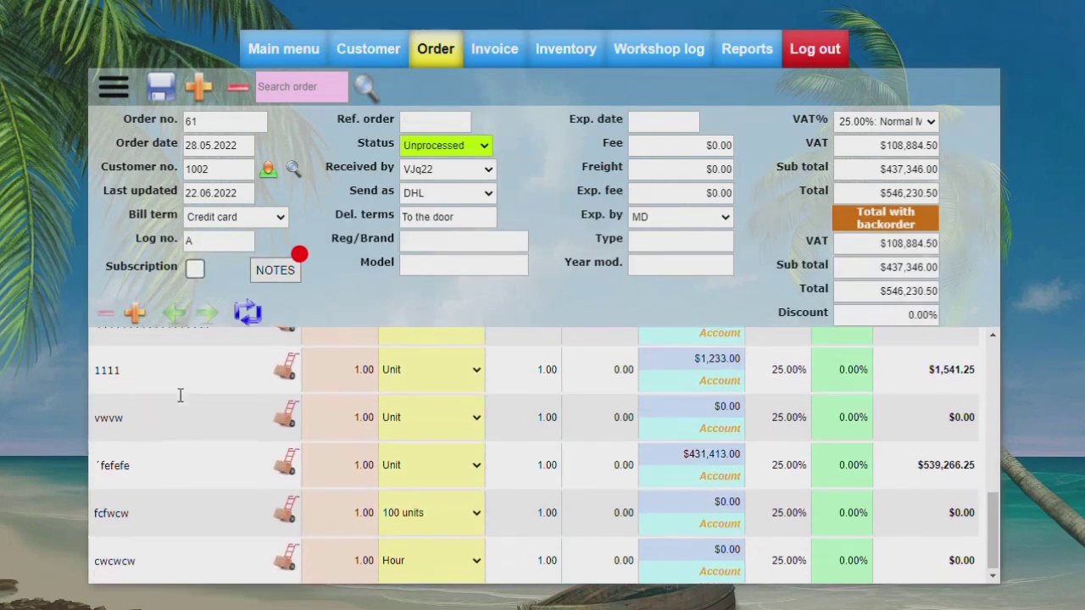
pyautogui.scroll(6, 179, 395)
pyautogui.scroll(1, 180, 395)
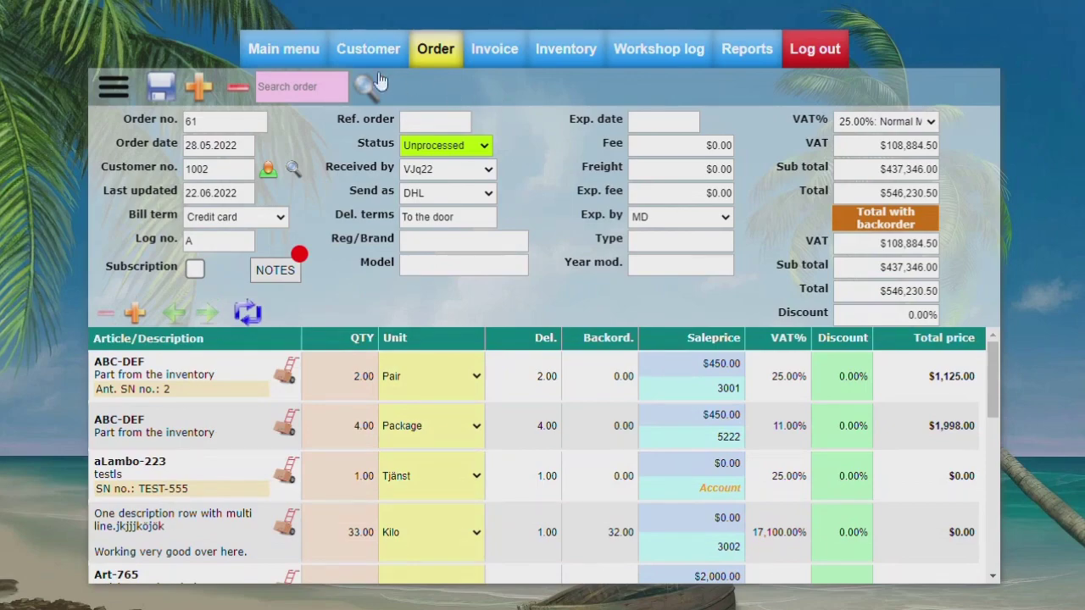
# - Look up the order's customer in the customer module and browse the shipping addresses, ending on the standard Funny Company address
pyautogui.click(366, 49)
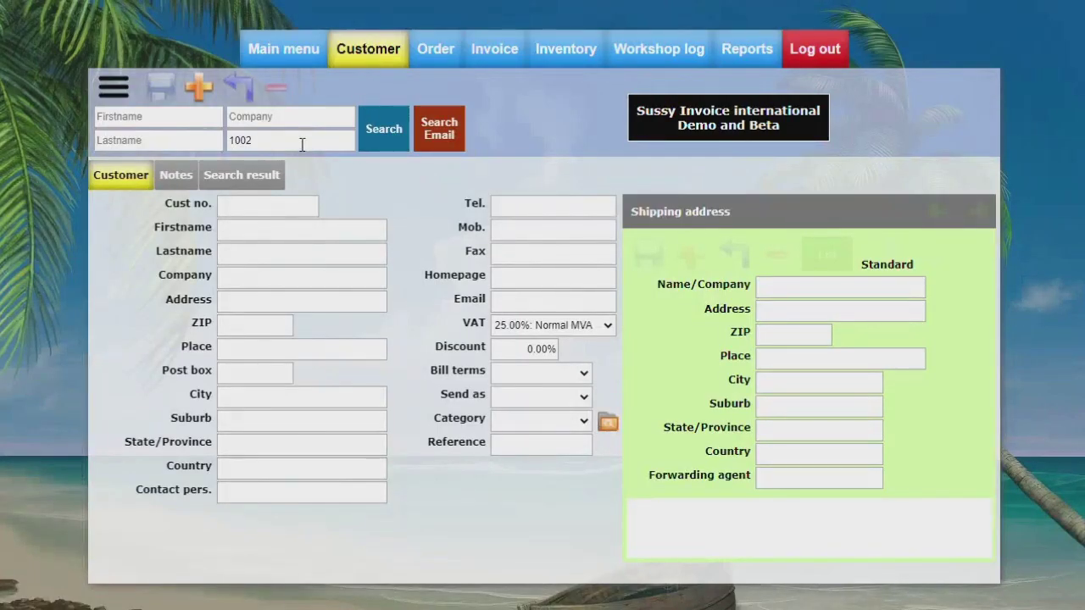
pyautogui.click(382, 142)
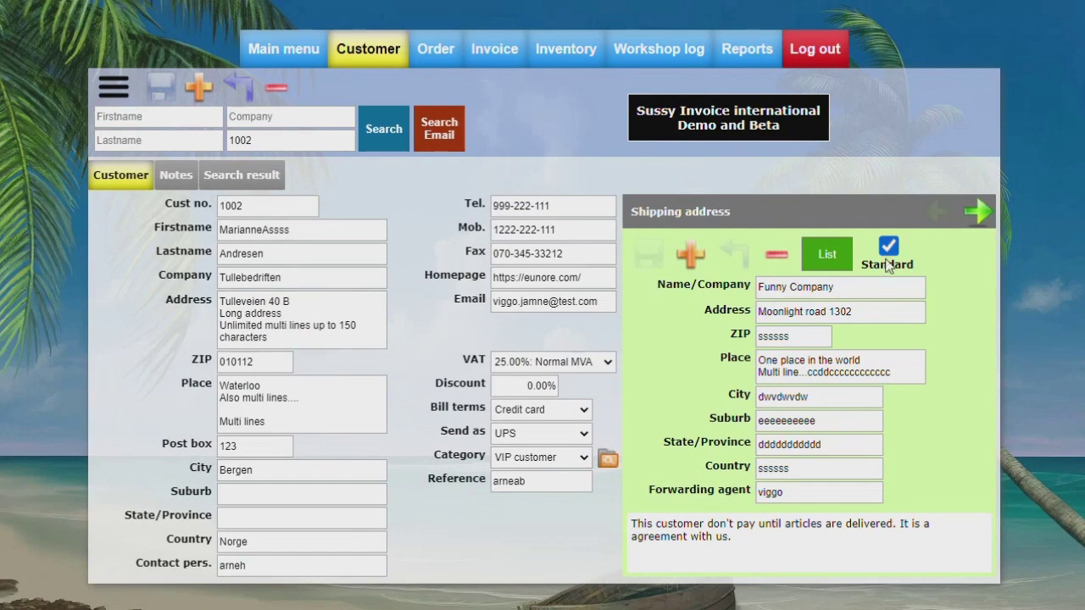
pyautogui.click(837, 258)
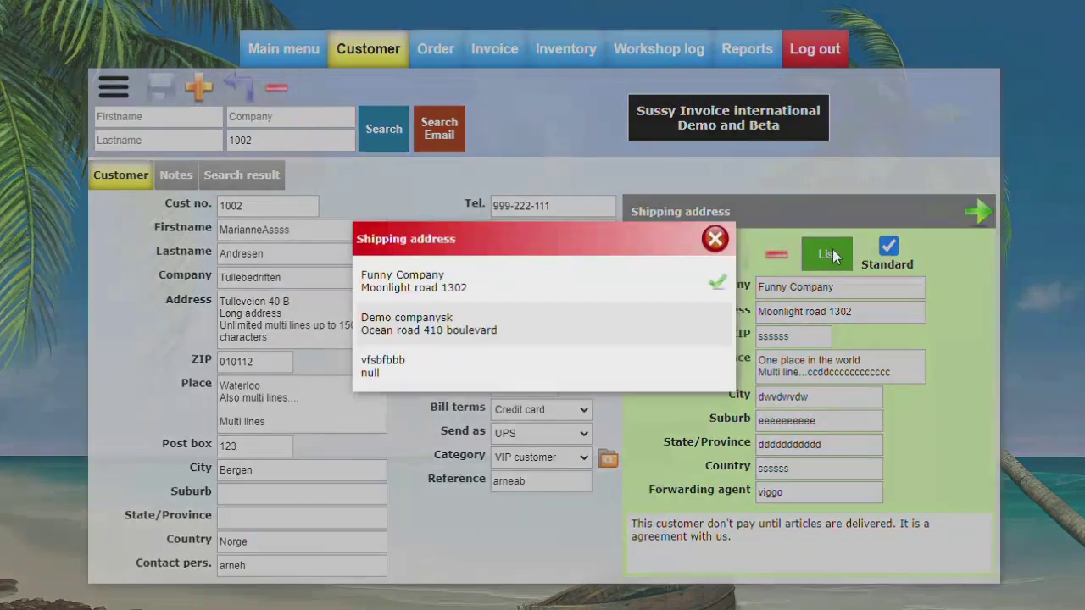
pyautogui.click(435, 330)
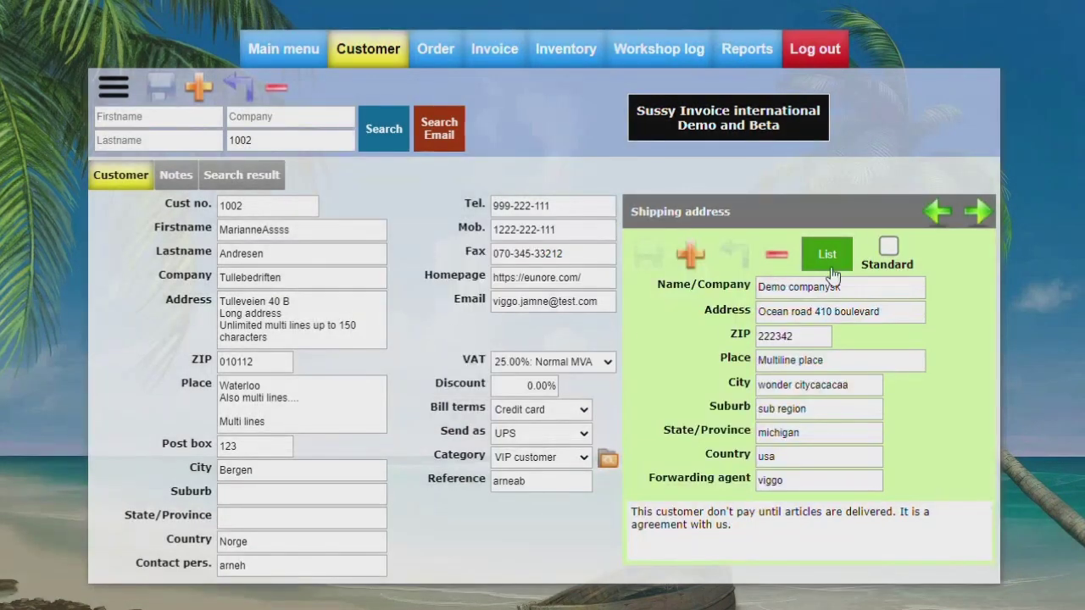
pyautogui.click(932, 213)
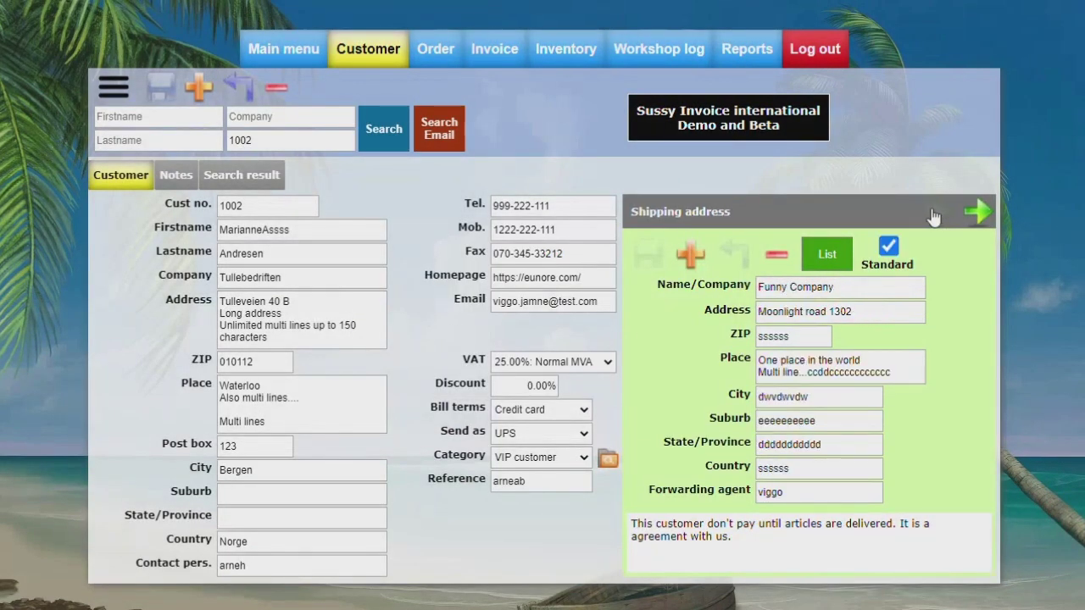
pyautogui.click(978, 213)
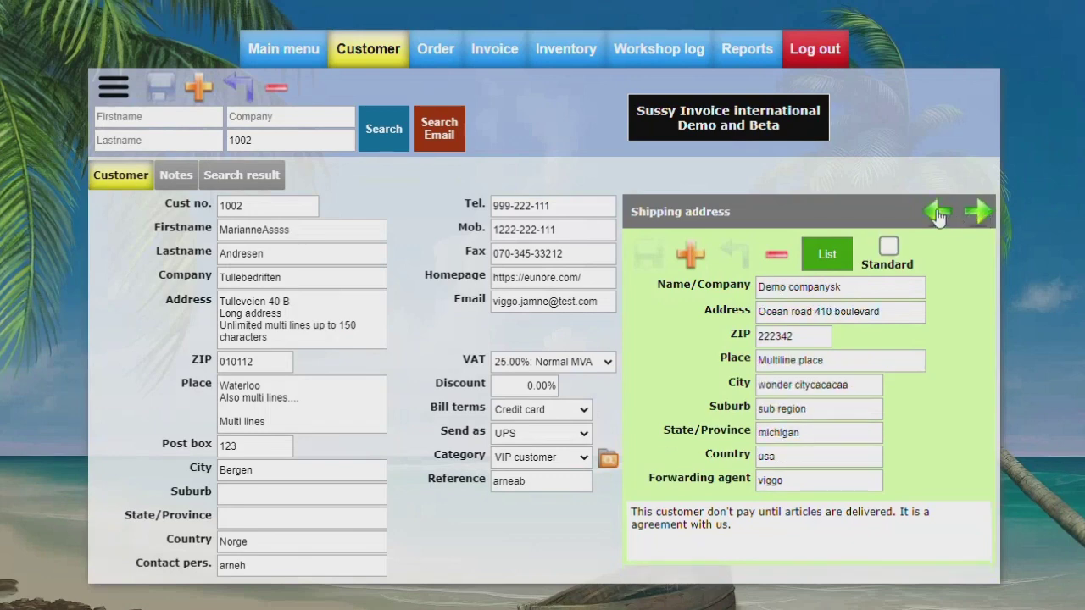
pyautogui.click(937, 215)
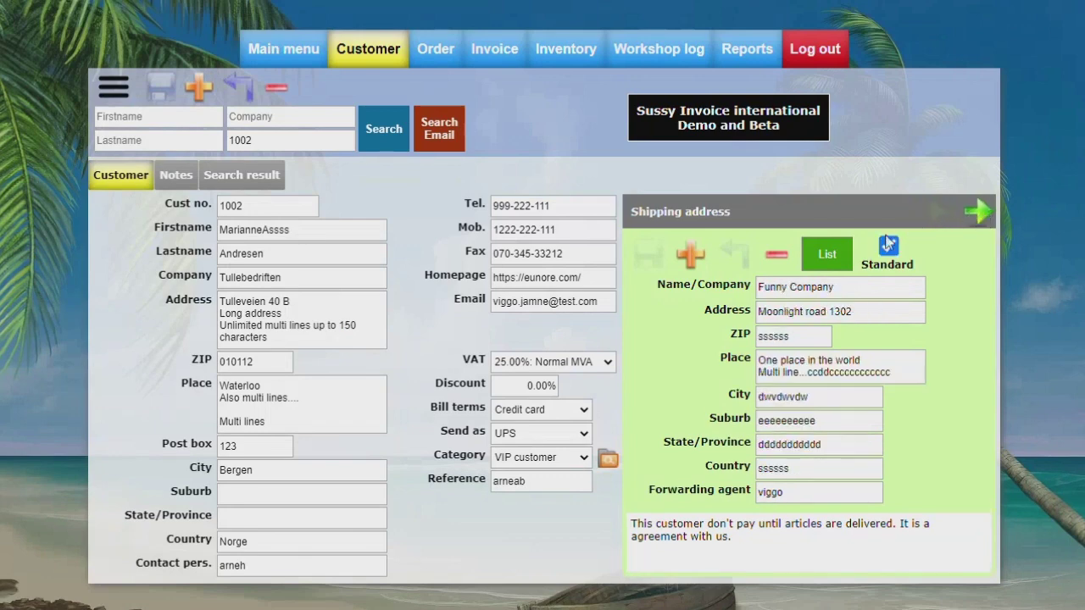
# - View and refresh the customer category list, and look at the email search dialog without searching
pyautogui.click(608, 459)
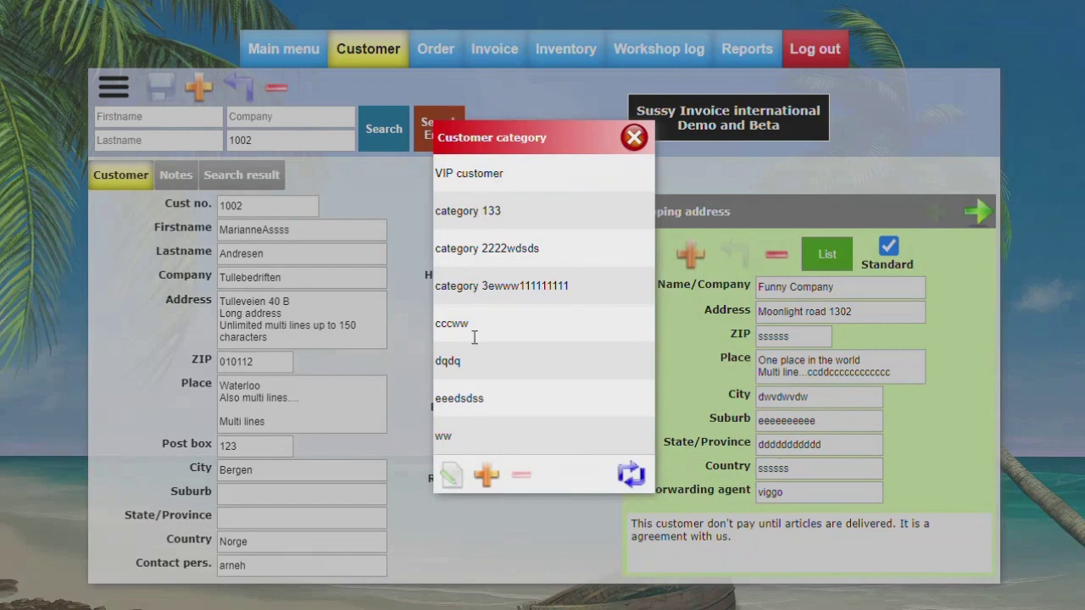
pyautogui.click(635, 478)
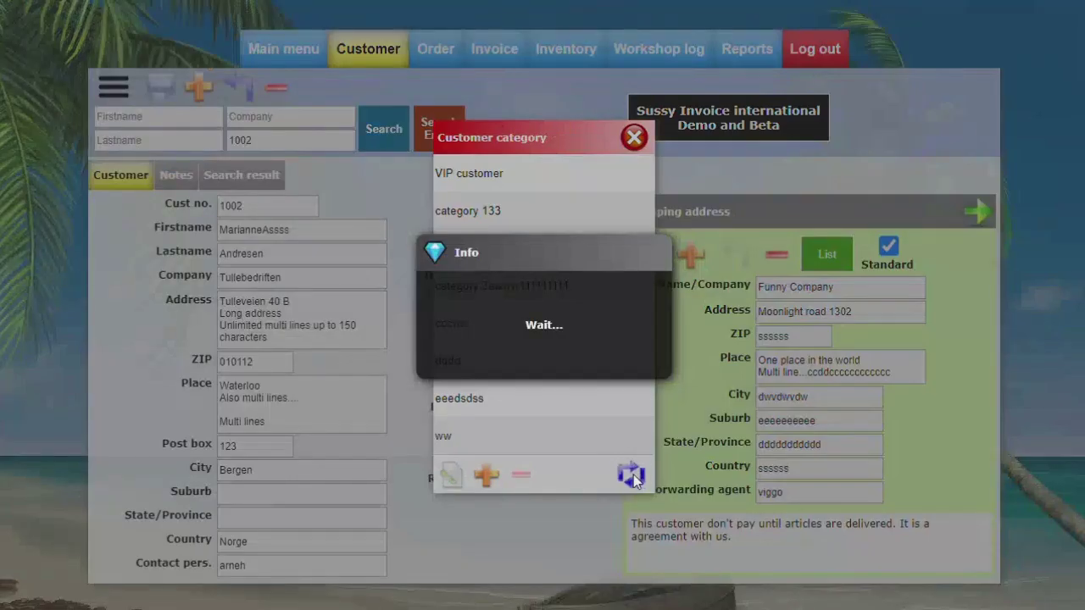
pyautogui.click(634, 138)
pyautogui.click(437, 124)
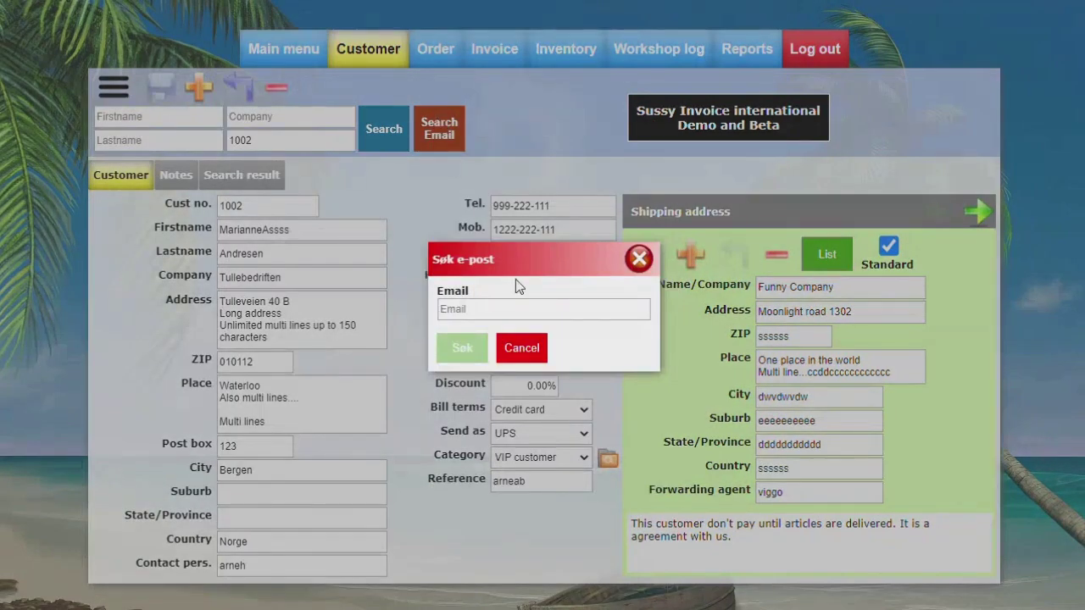
pyautogui.click(513, 315)
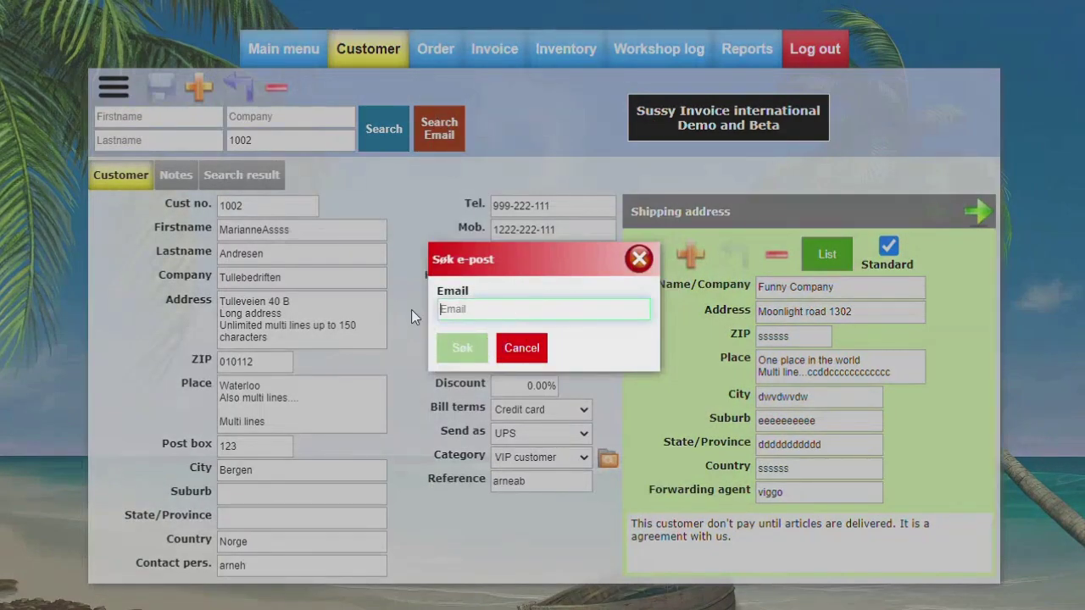
pyautogui.click(522, 348)
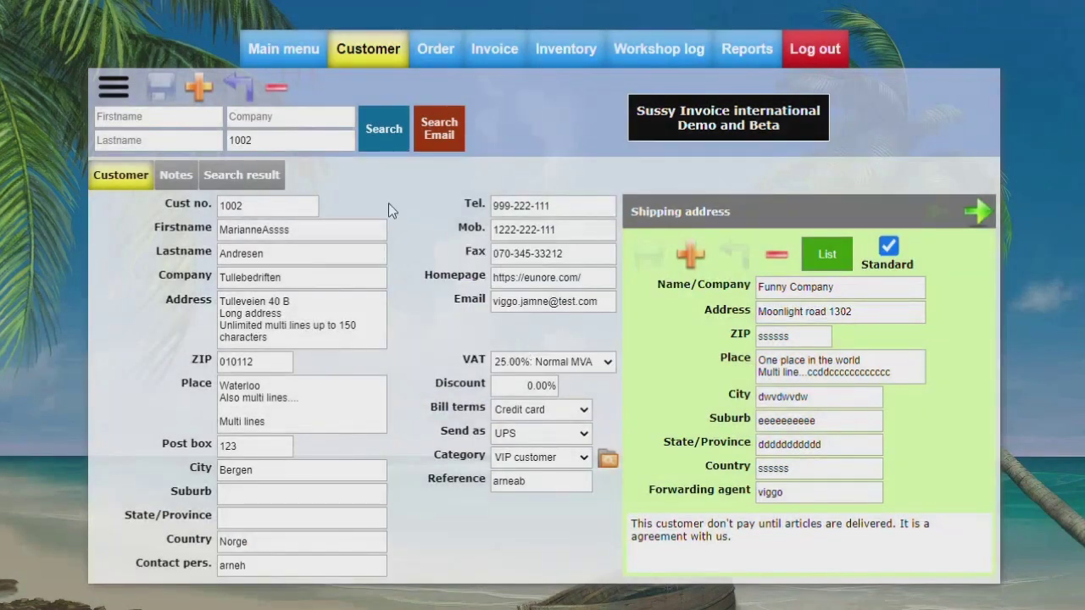
# - View the customer's notes and the search result list, and return to the customer details
pyautogui.click(190, 177)
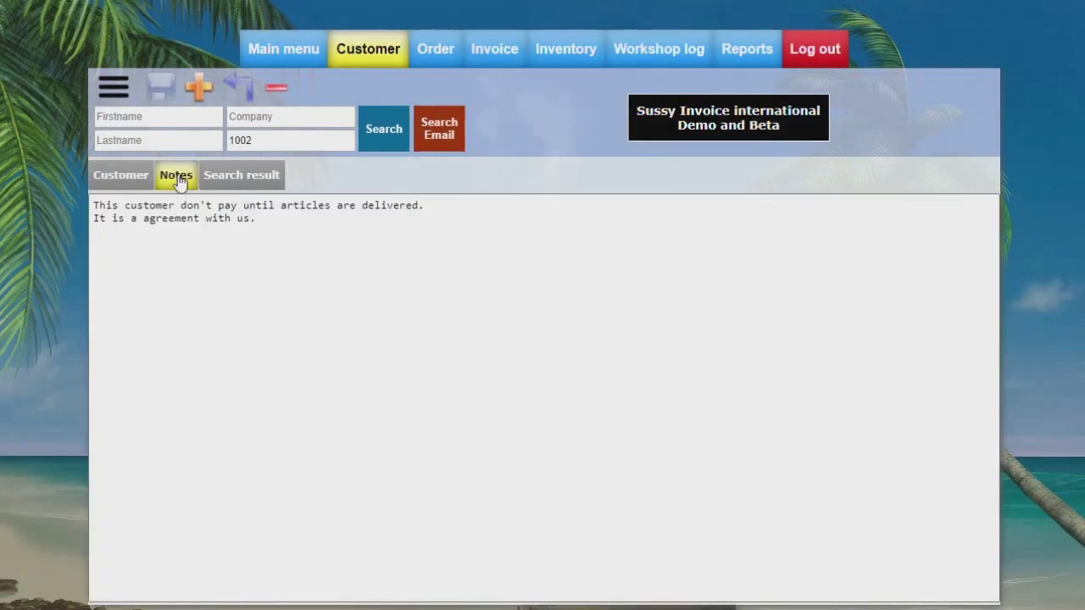
pyautogui.click(241, 178)
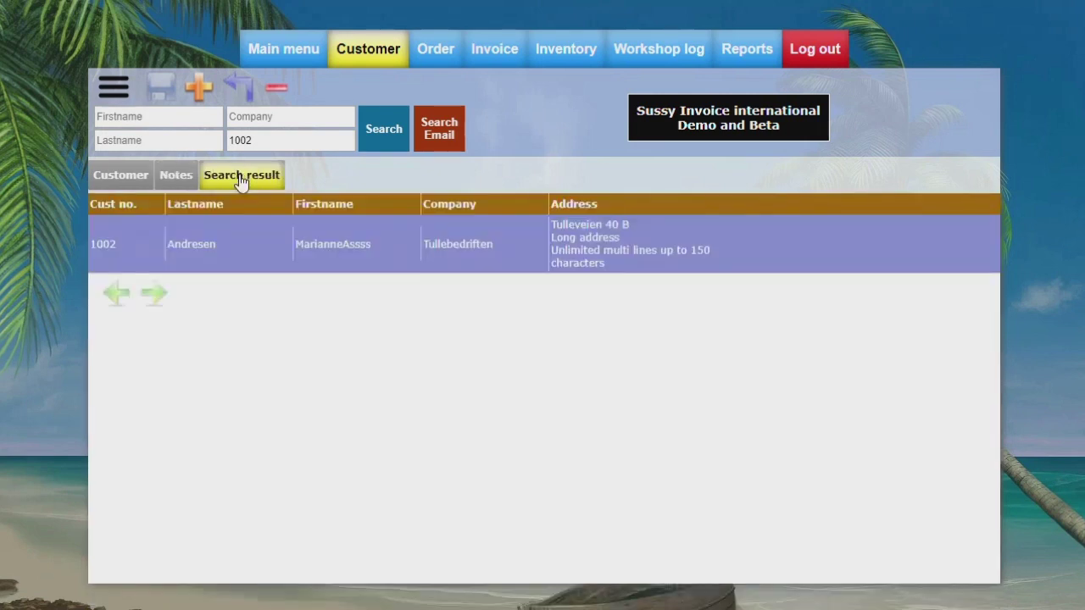
pyautogui.click(136, 172)
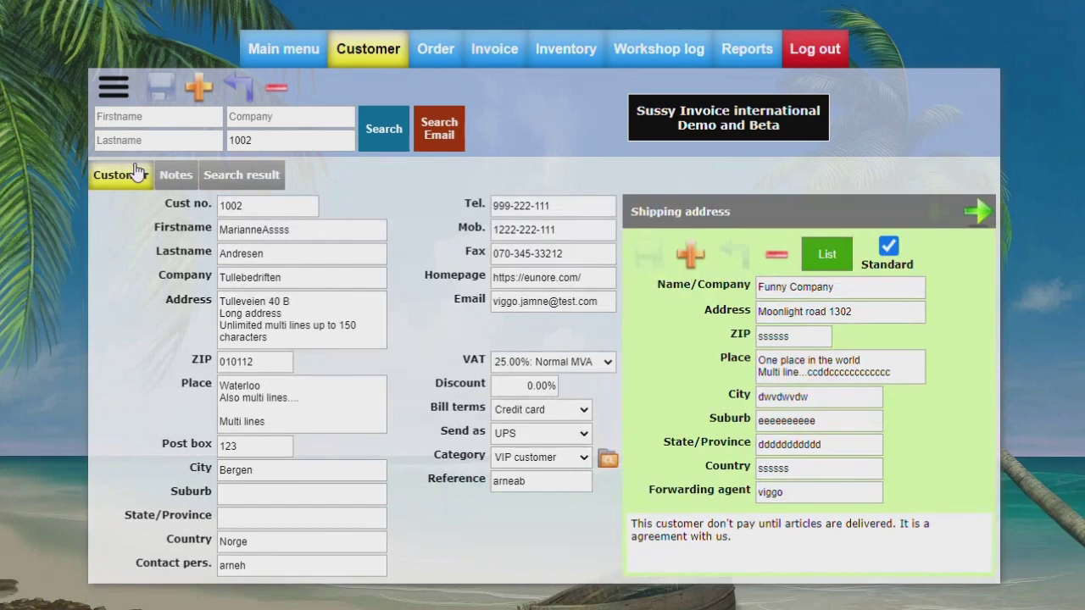
# - Search customers by last name "a" without a customer number, view the test bedrift customer and return to the result list
pyautogui.doubleClick(267, 142)
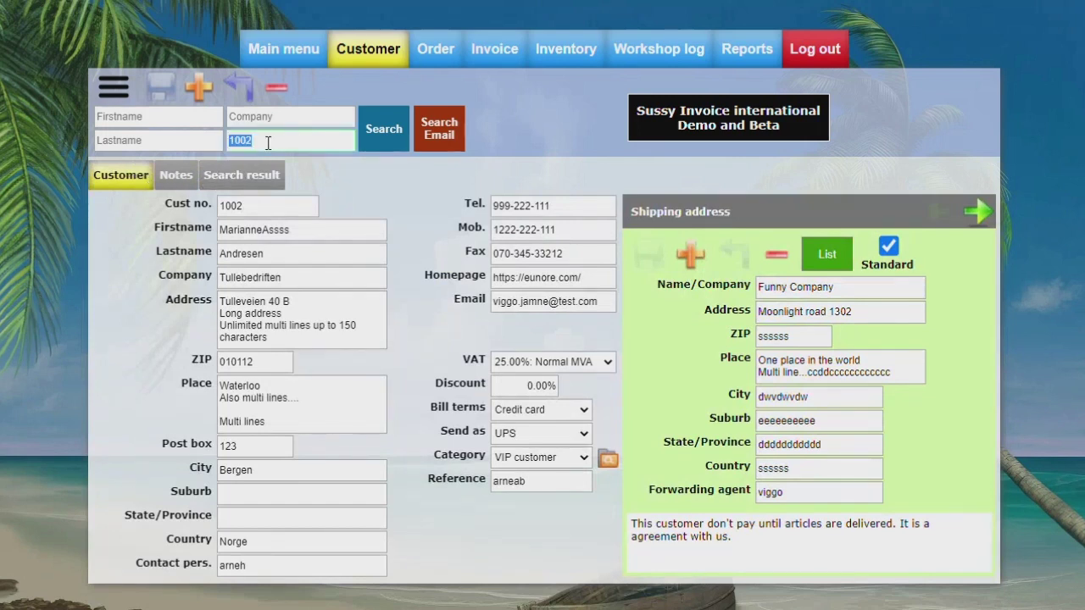
pyautogui.press('BackSpace')
pyautogui.click(211, 146)
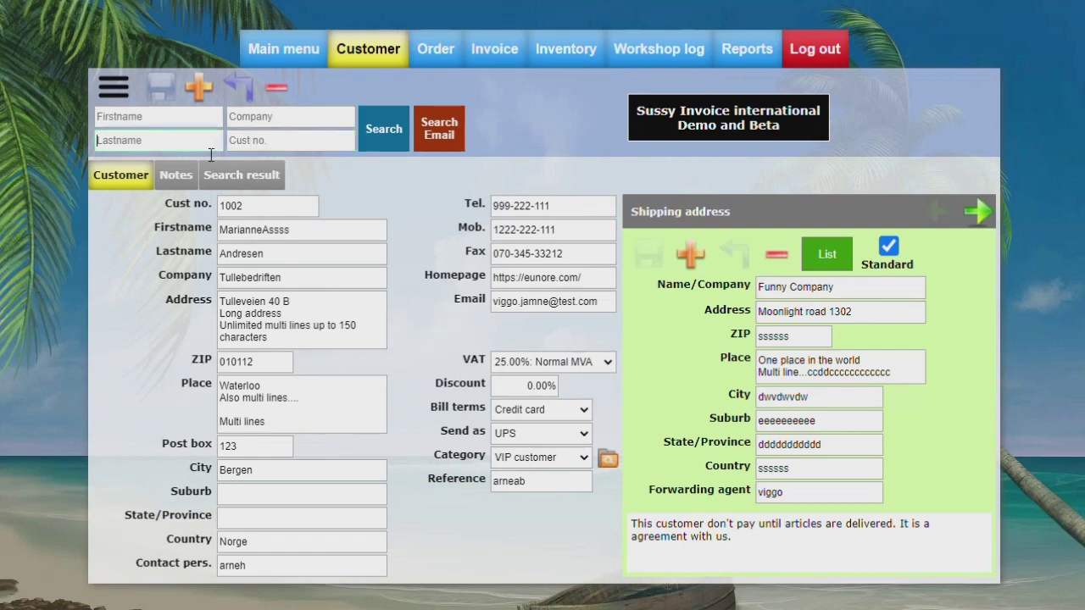
pyautogui.write('a')
pyautogui.click(403, 135)
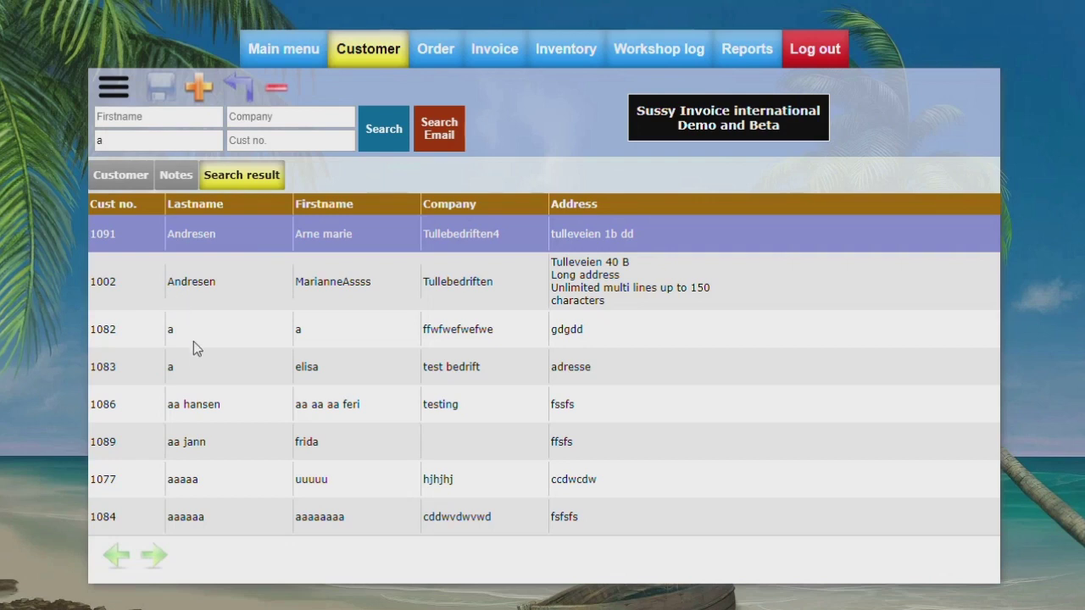
pyautogui.click(181, 368)
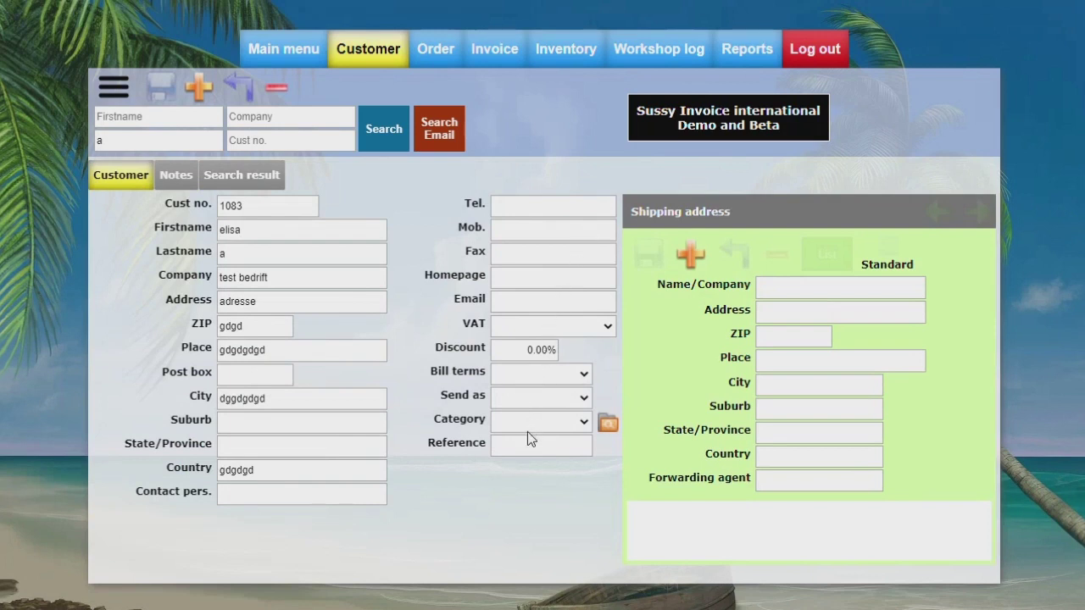
pyautogui.click(230, 178)
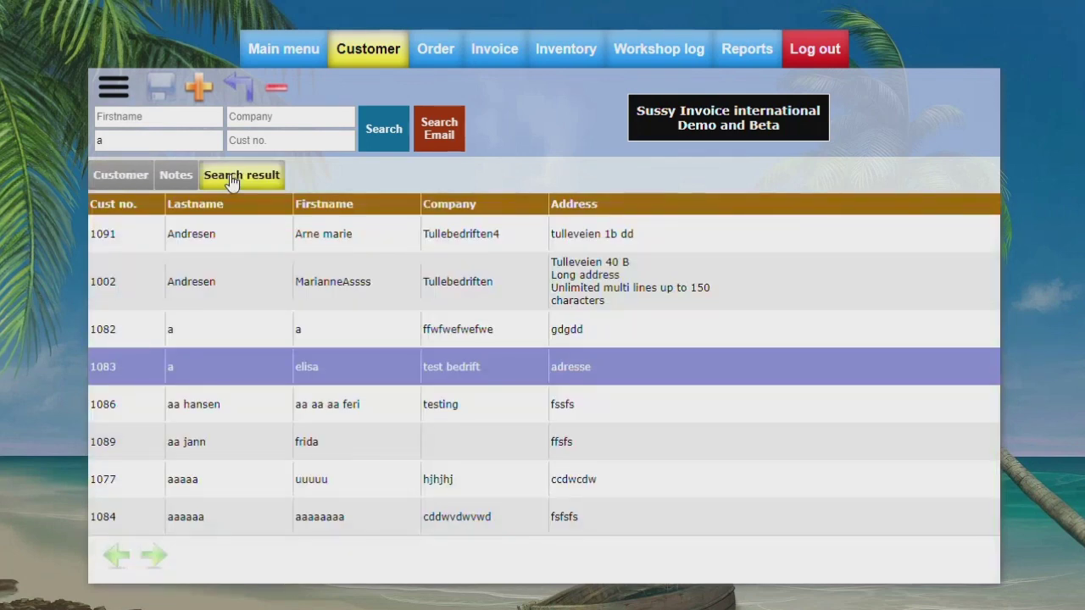
# - View the Tullebedriften4 and Tullebedriften customer records from the search results, including the multi-line address
pyautogui.click(194, 235)
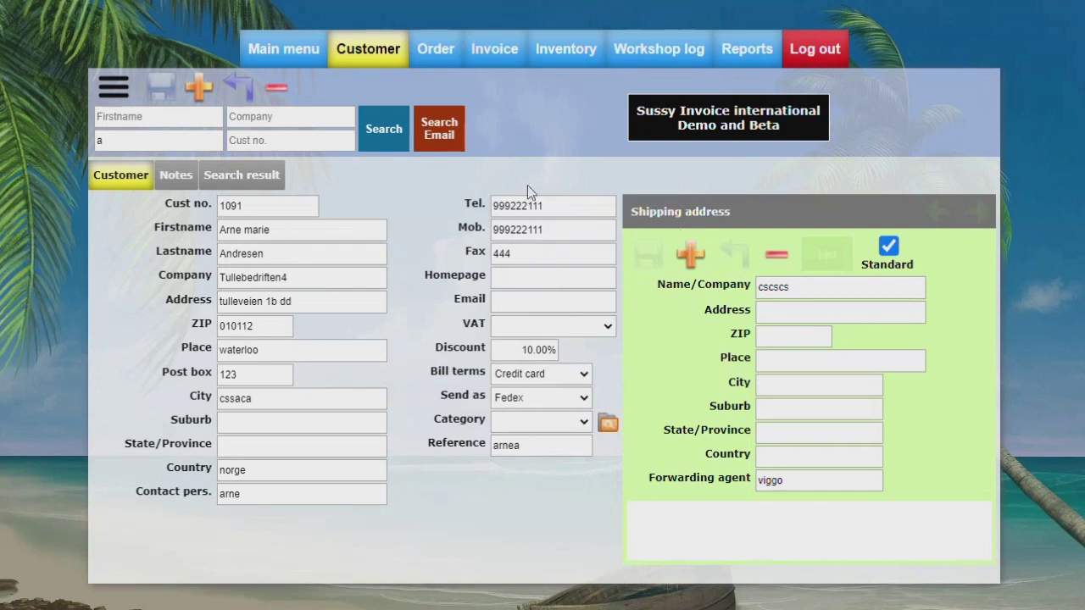
pyautogui.click(231, 177)
pyautogui.doubleClick(222, 280)
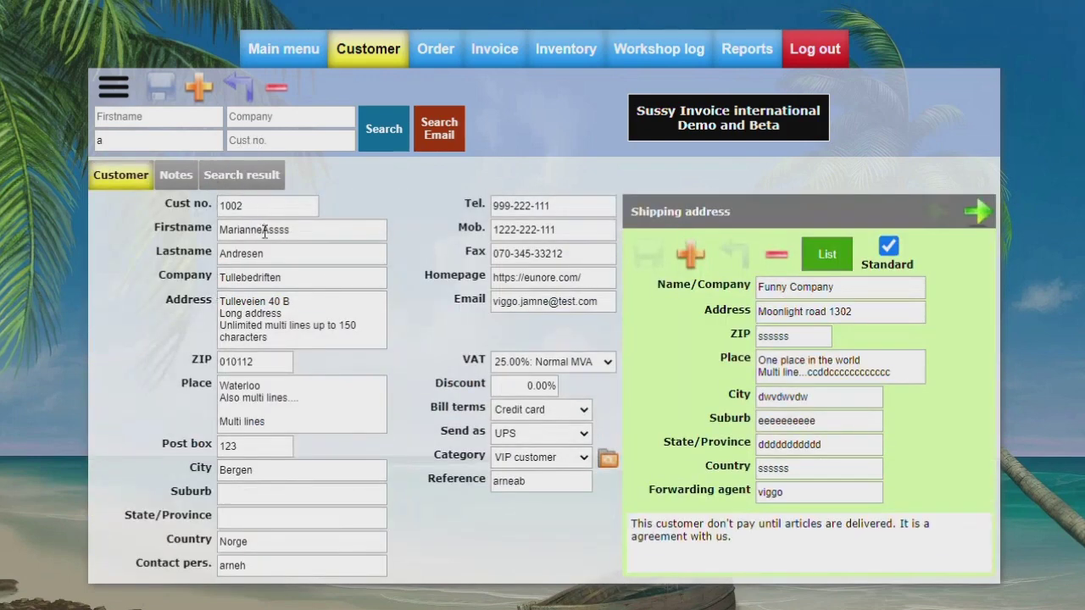
pyautogui.click(291, 332)
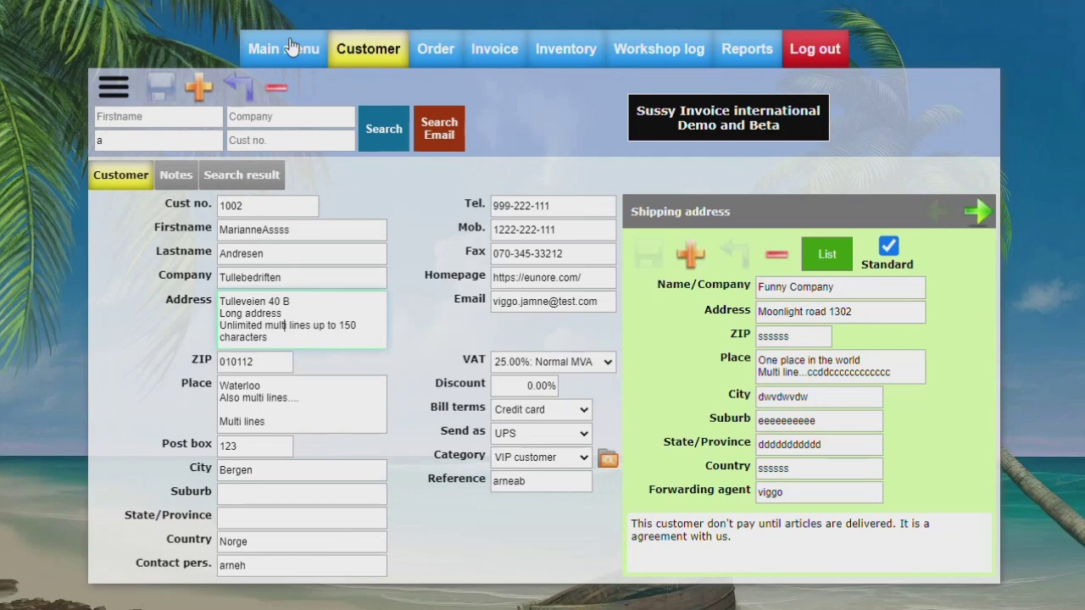
# - Open the inventory and look through the article search results
pyautogui.click(563, 56)
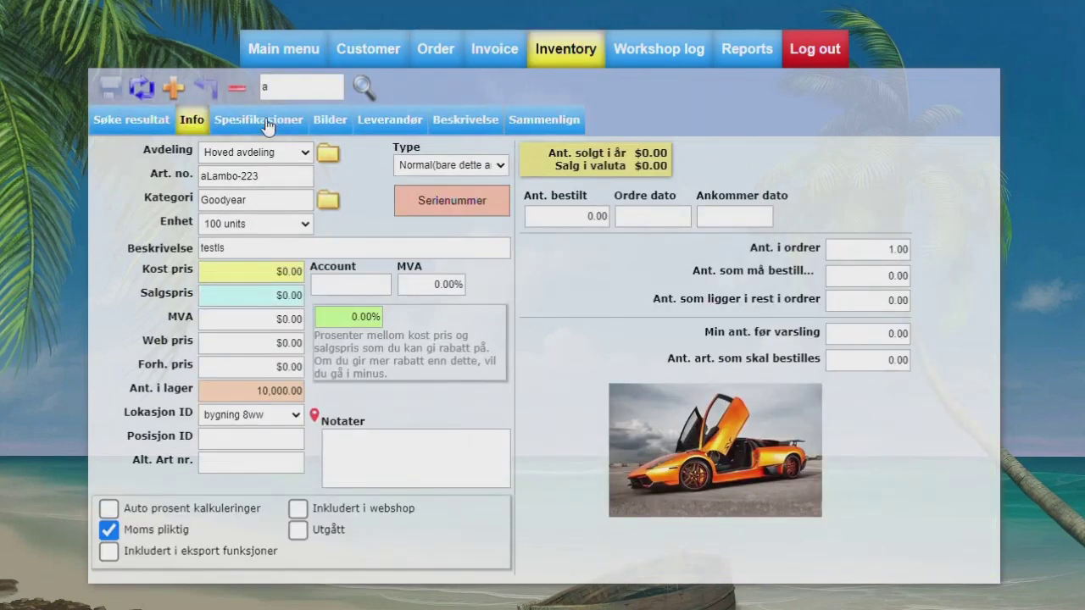
pyautogui.click(125, 123)
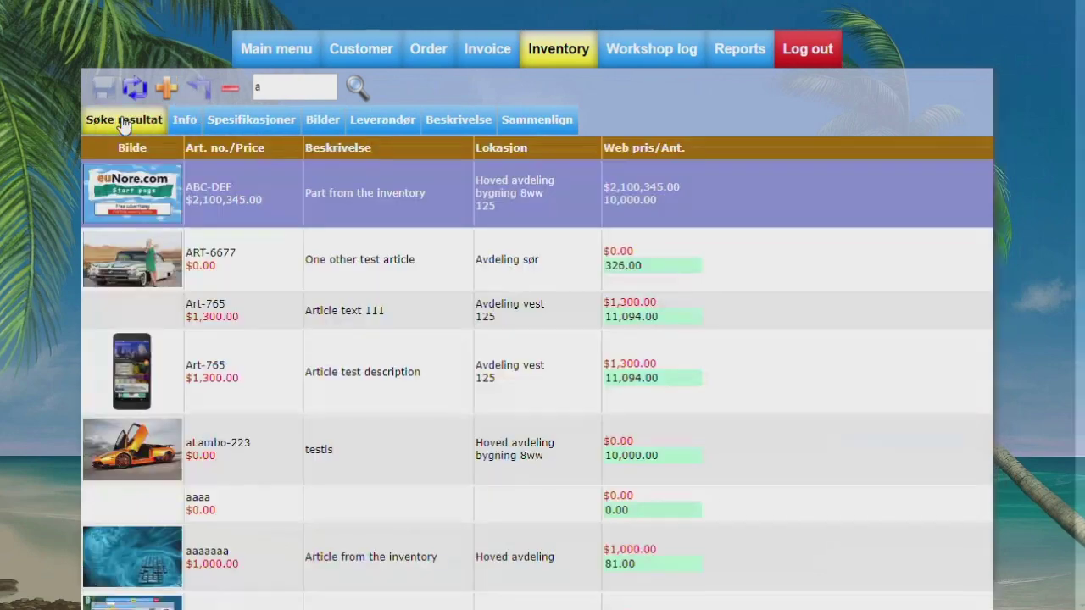
pyautogui.scroll(-8, 210, 341)
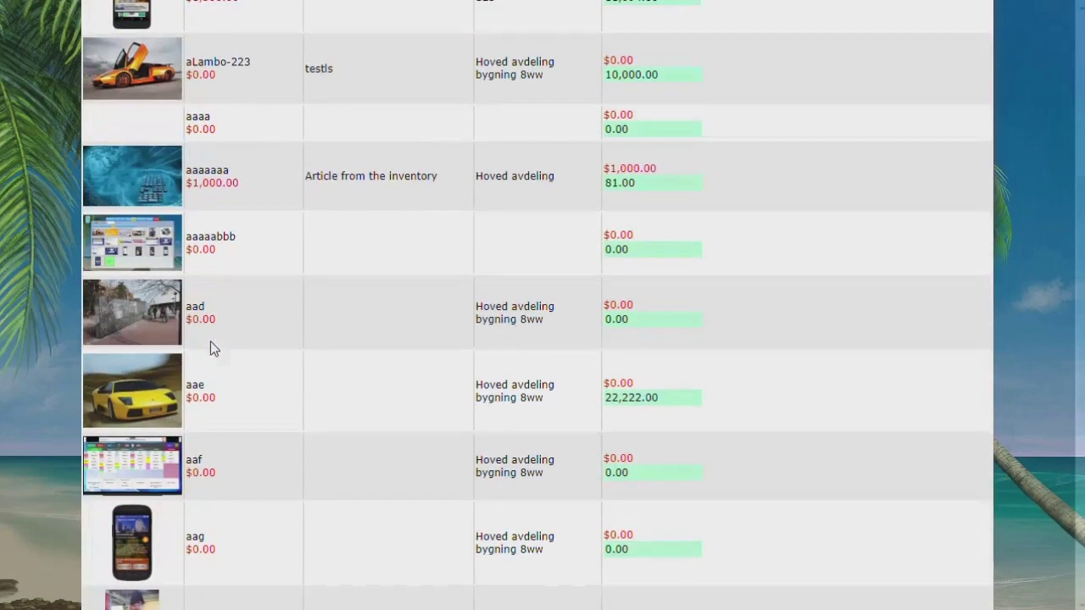
pyautogui.scroll(-3, 210, 339)
pyautogui.scroll(10, 210, 331)
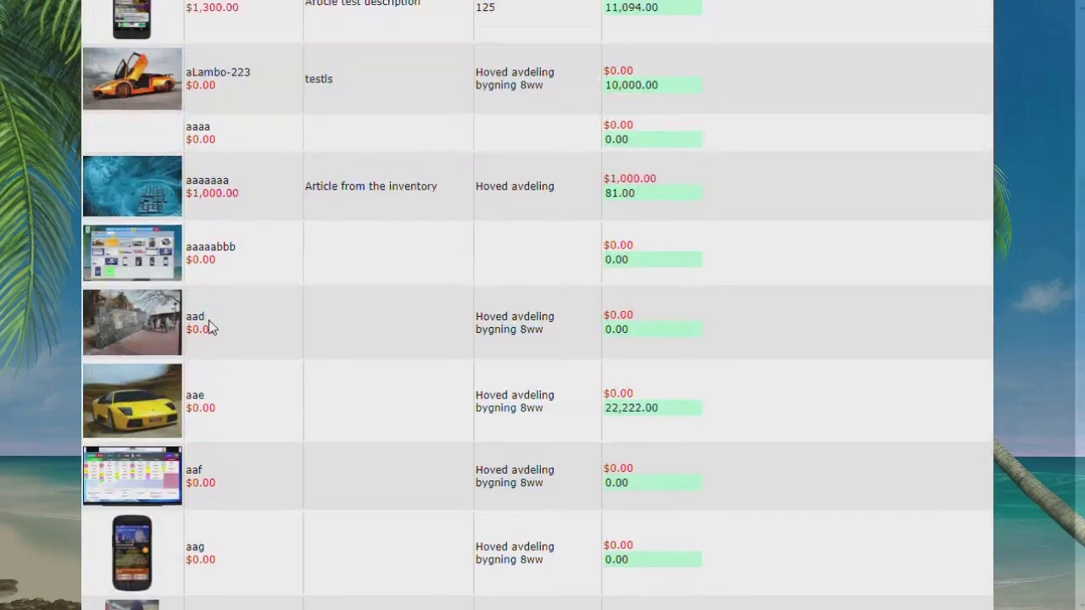
# - In the company settings, mark the company as registered in Foretaksregisteret and select the post account for use
pyautogui.click(274, 51)
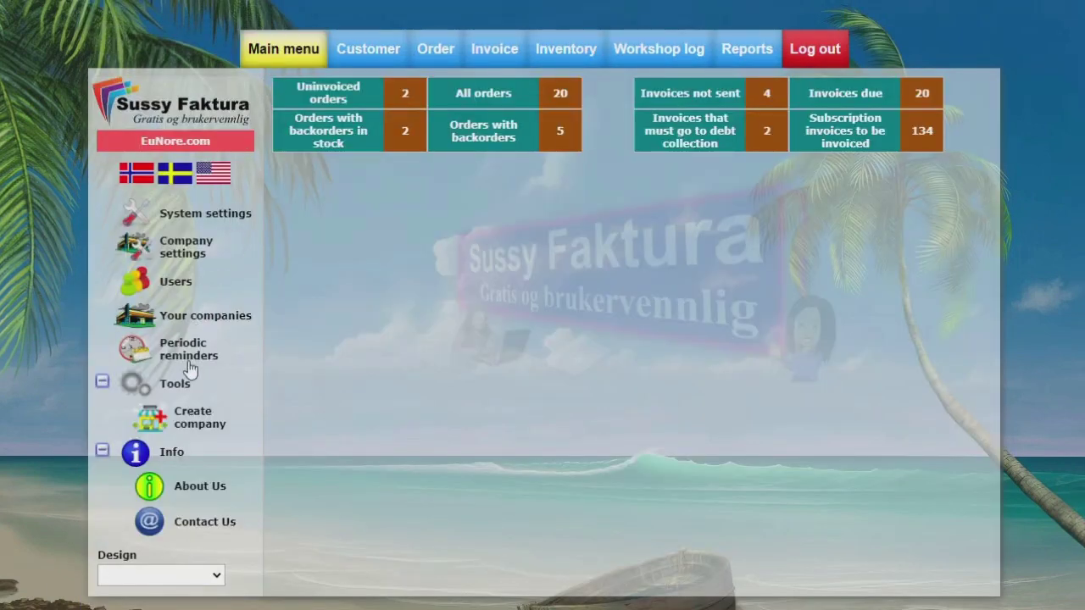
pyautogui.click(186, 247)
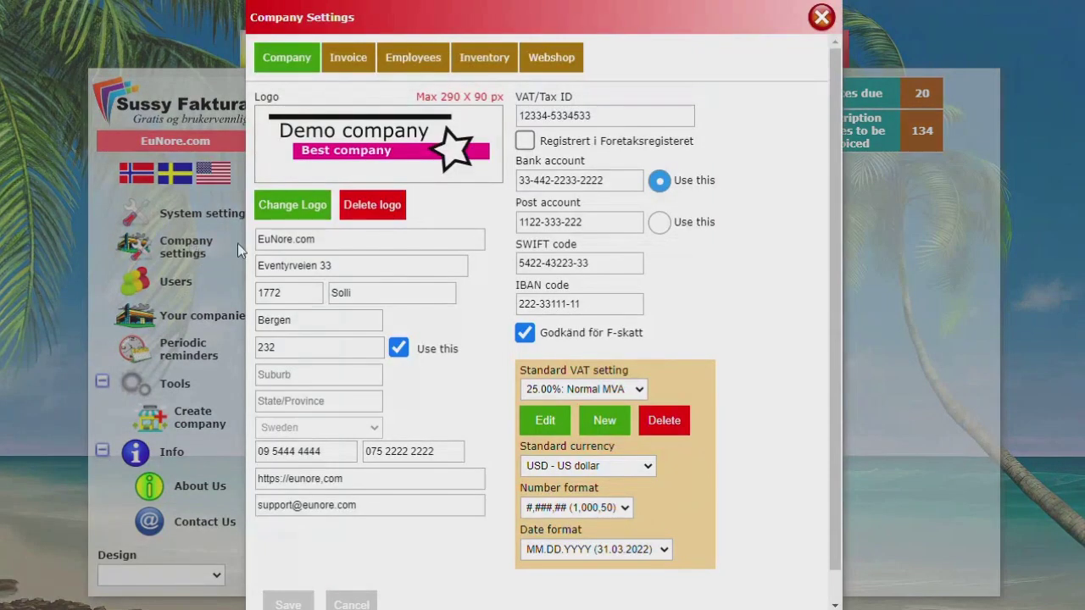
pyautogui.click(527, 142)
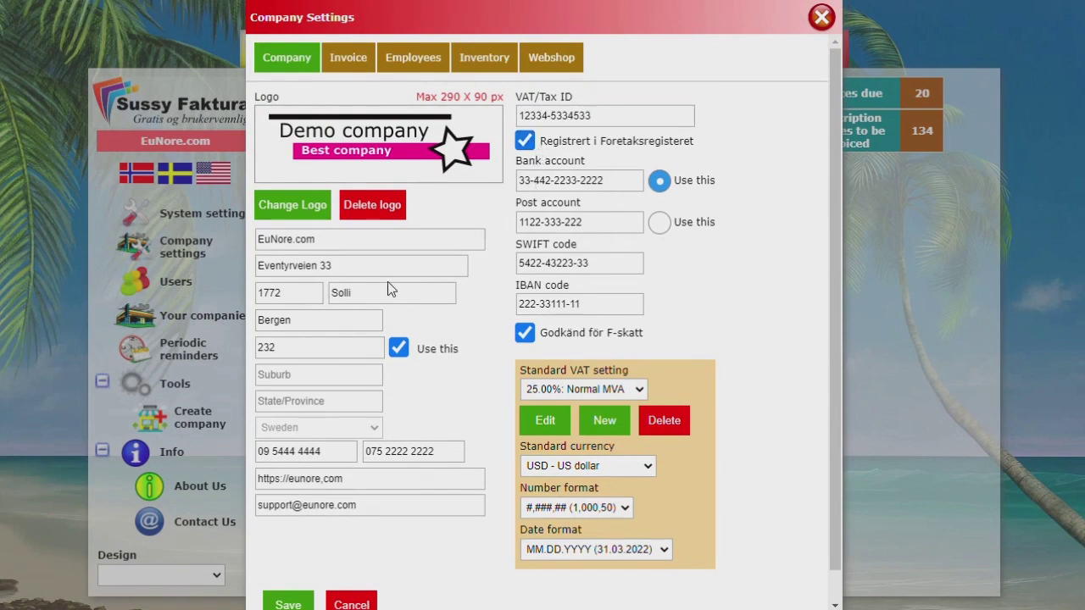
pyautogui.scroll(-1, 389, 288)
pyautogui.scroll(1, 387, 289)
pyautogui.click(659, 224)
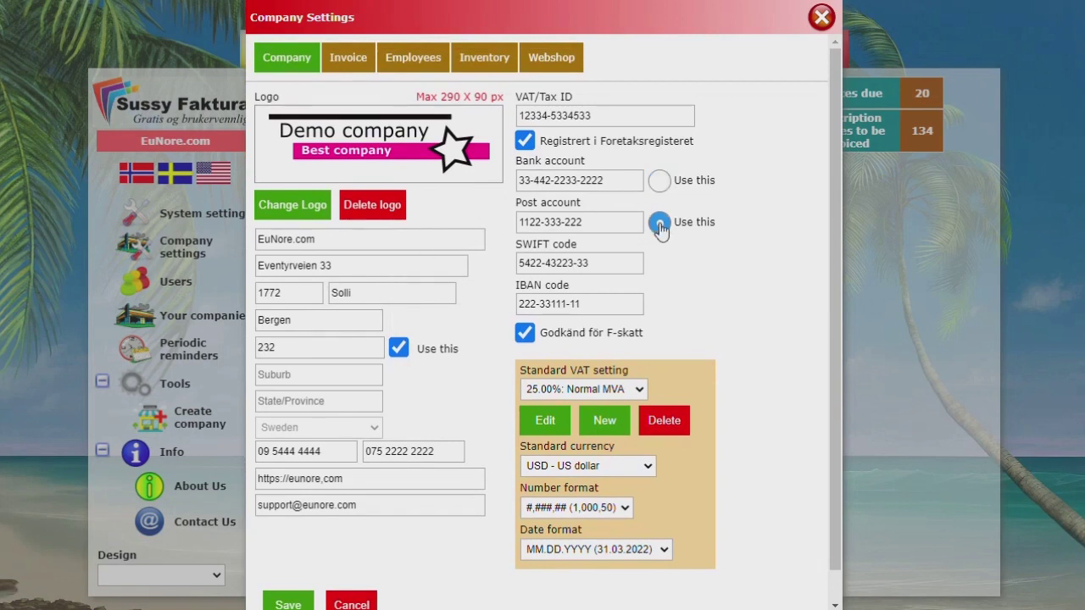
# - Set the standard VAT to 12.00%: eeee and look at its edit form without changing it
pyautogui.click(593, 392)
pyautogui.click(577, 436)
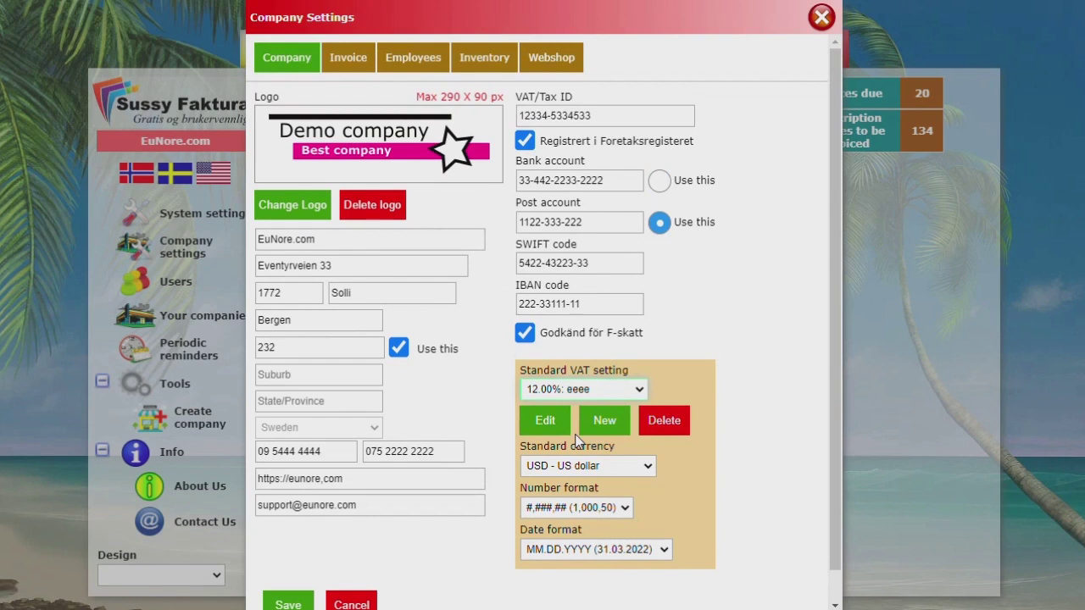
pyautogui.click(553, 421)
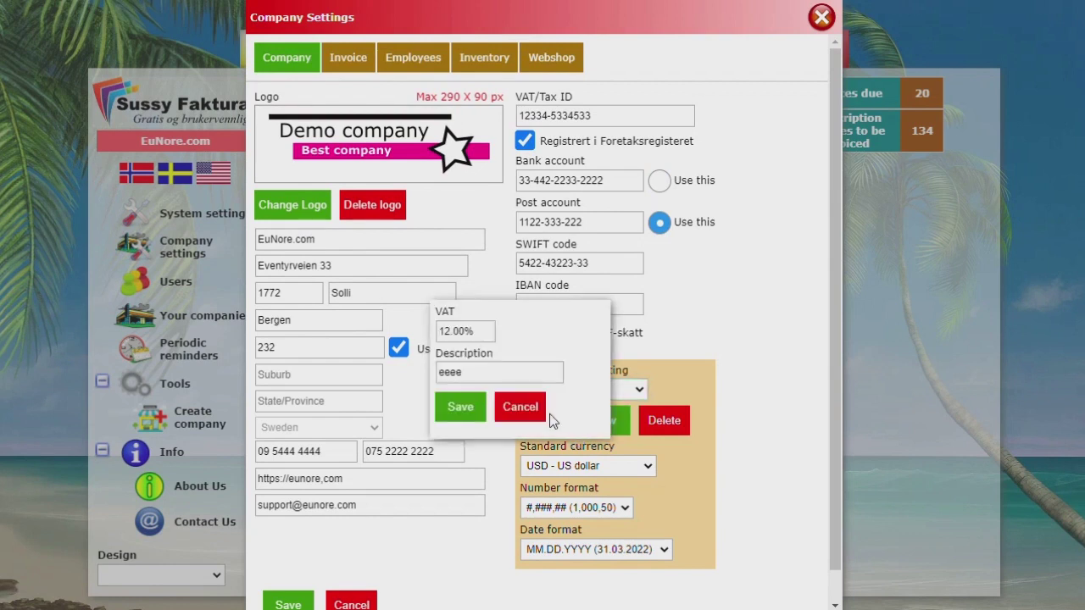
pyautogui.click(520, 408)
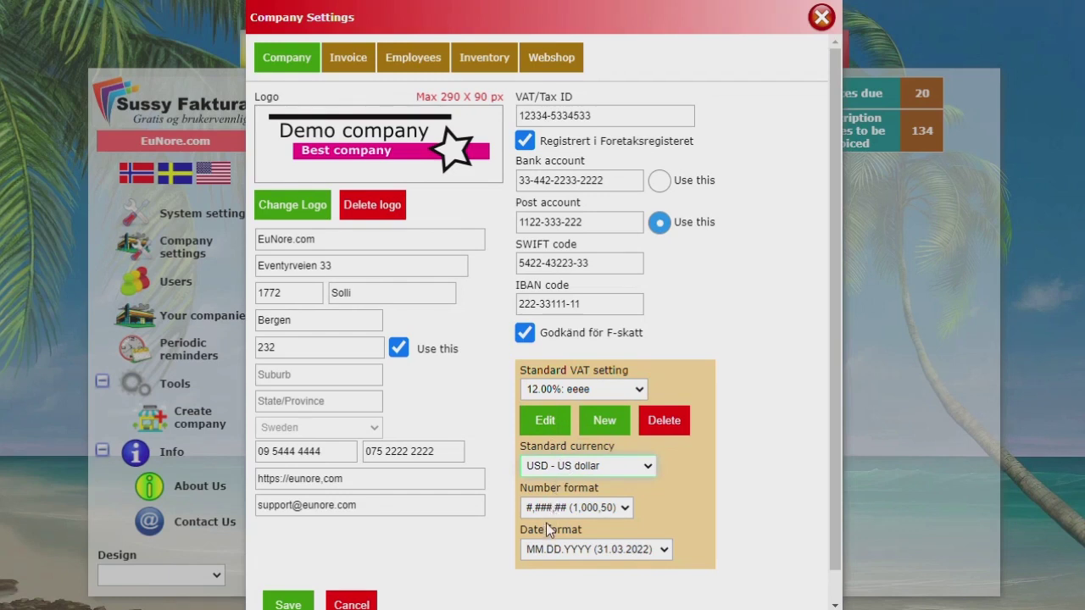
# - Set the standard currency to NOK - Norwegian kroner and the number format to #,###.## (1,000.50), trying the DD/MM/YYYY date format
pyautogui.press('n')
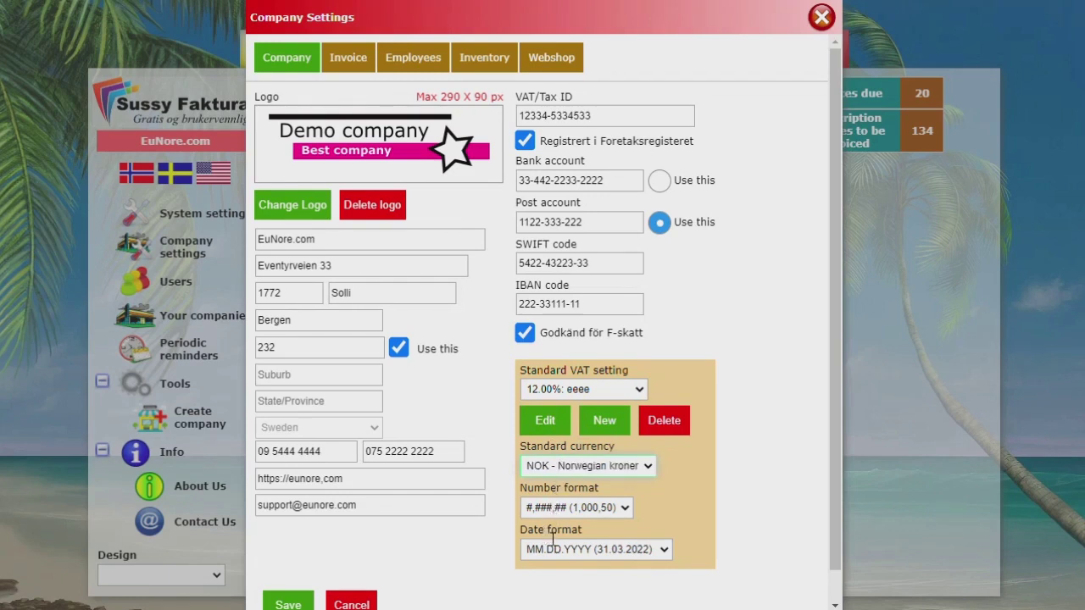
pyautogui.click(627, 512)
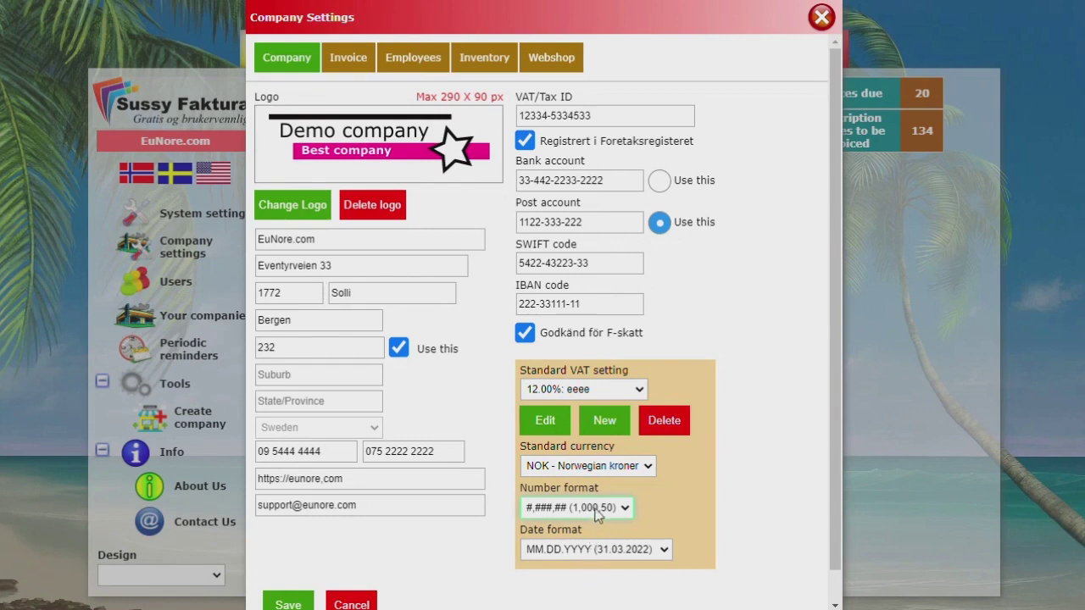
pyautogui.click(638, 532)
pyautogui.click(604, 550)
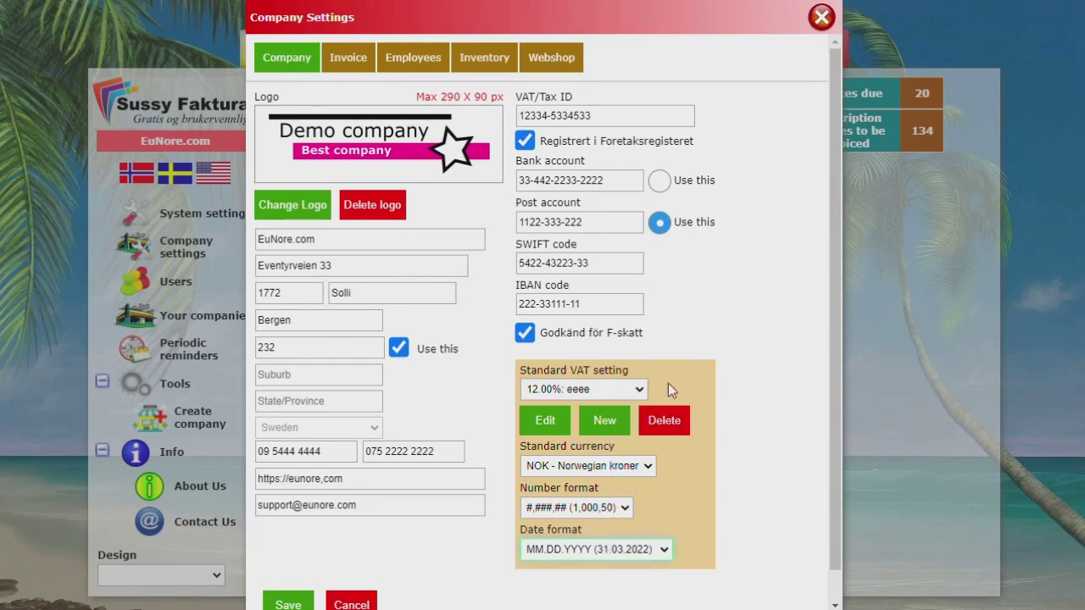
pyautogui.press('Down')
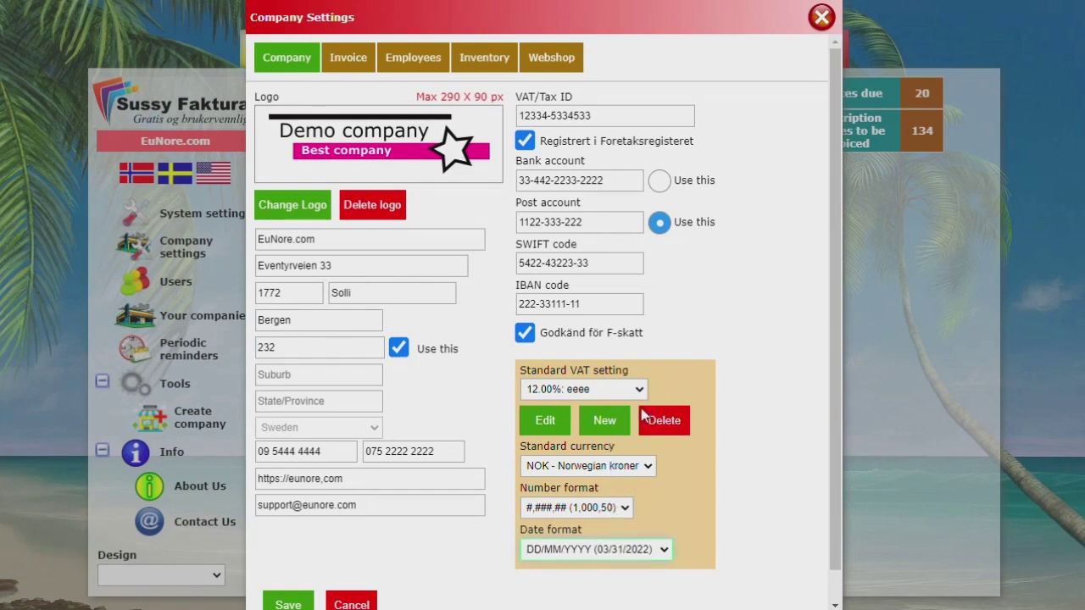
pyautogui.click(597, 516)
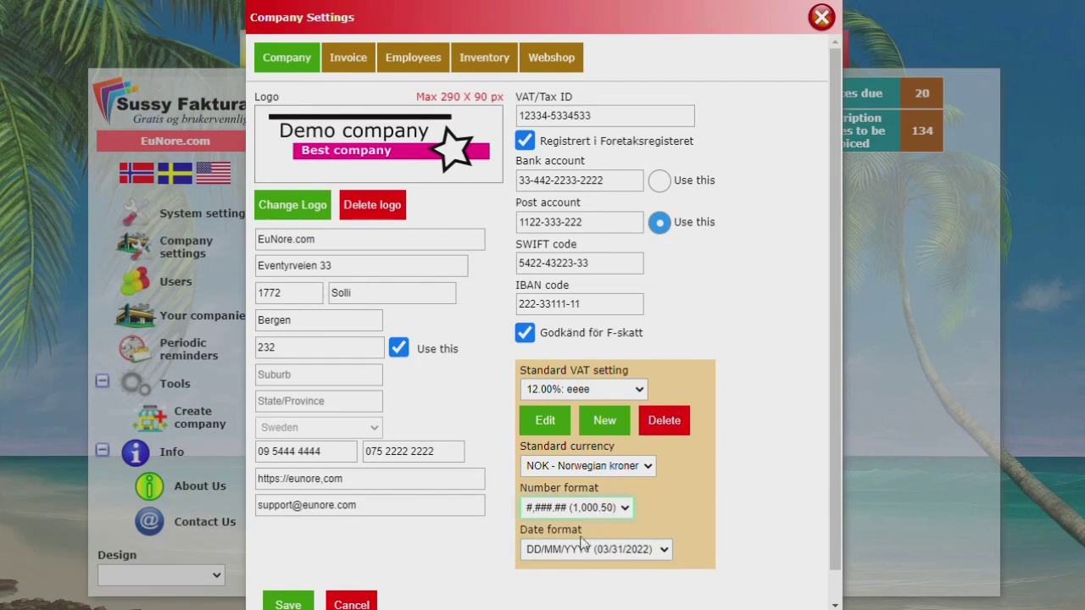
# - Set the date format to D-M-YYYY and select the bank account for use instead of the post account
pyautogui.click(583, 551)
pyautogui.press('Down')
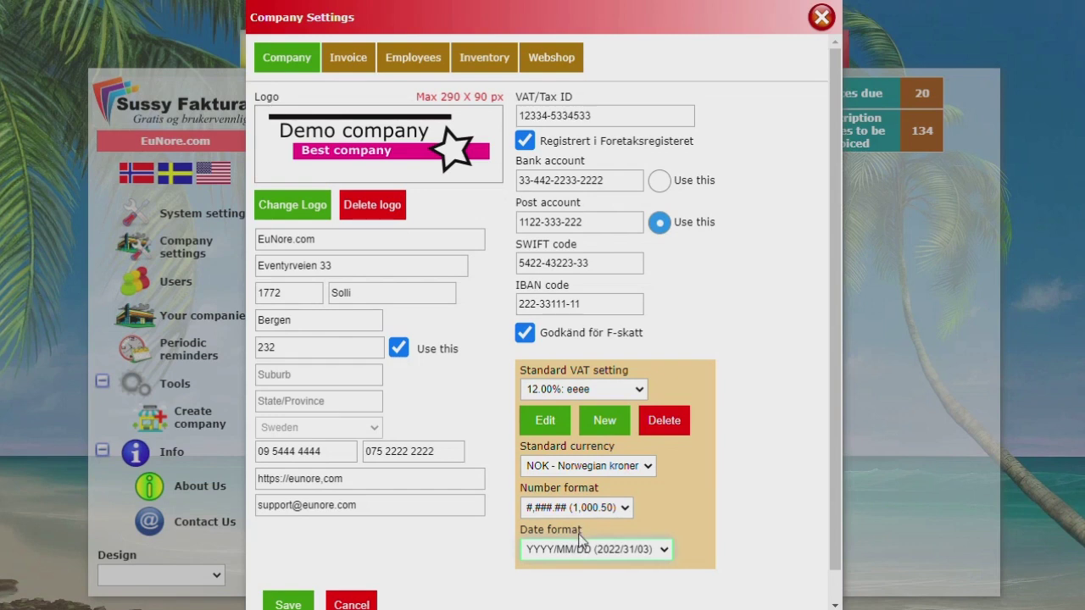
pyautogui.press('Down')
pyautogui.press('Down')
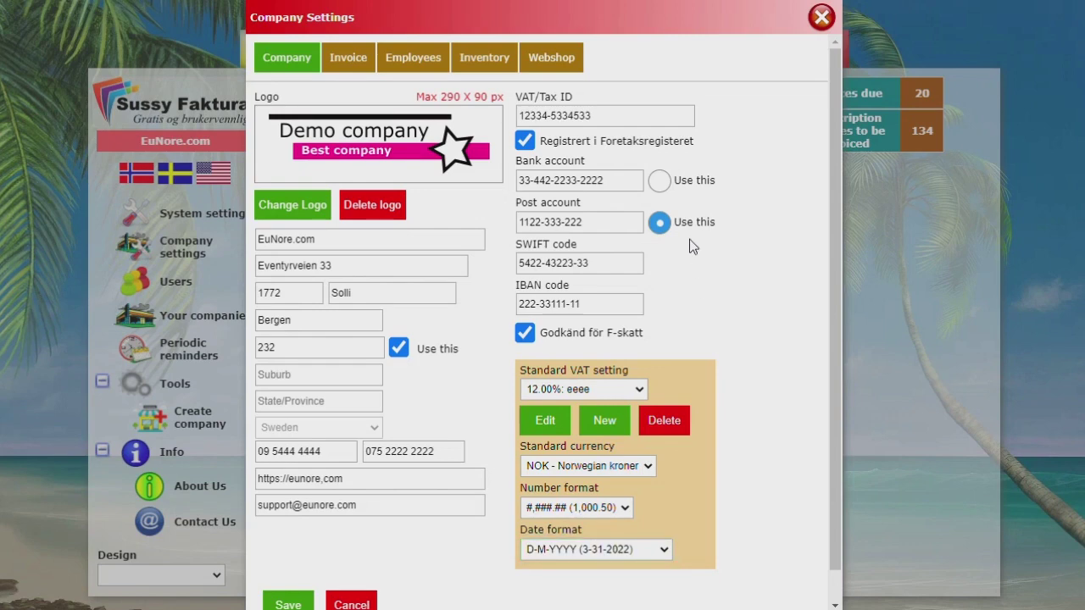
pyautogui.click(659, 180)
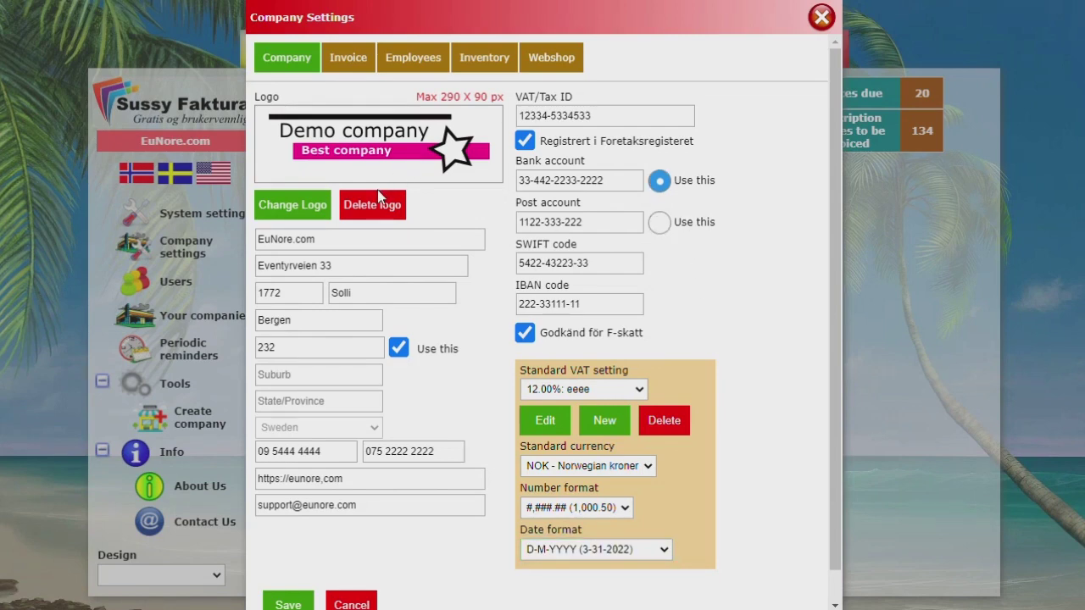
# - Look through the general invoice settings' bill and ship terms, and view the due delay days form without changing it
pyautogui.click(350, 63)
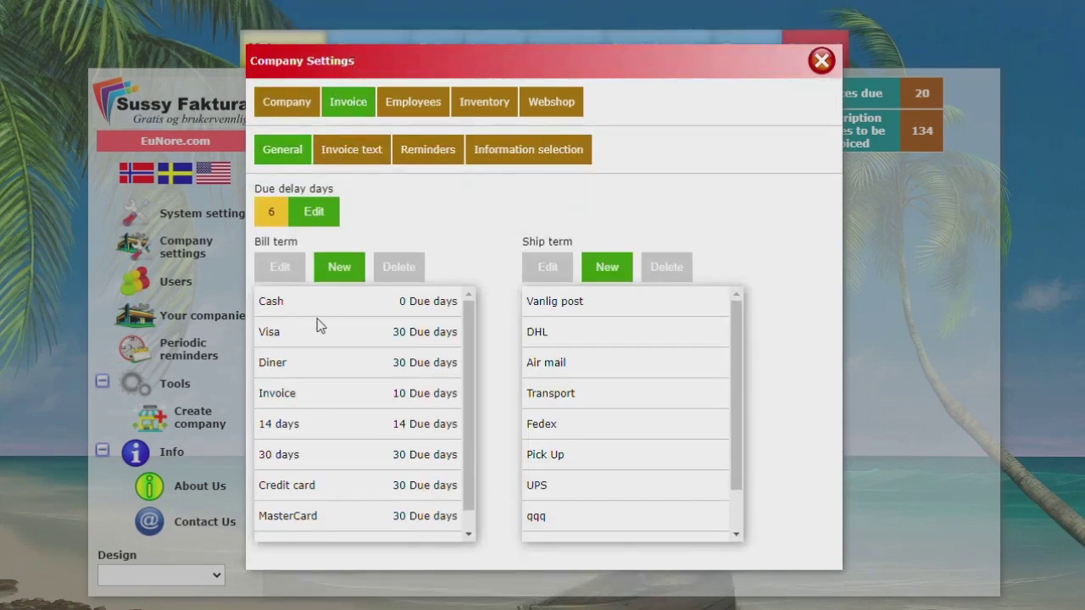
pyautogui.scroll(-2, 317, 338)
pyautogui.scroll(2, 317, 338)
pyautogui.scroll(-2, 567, 349)
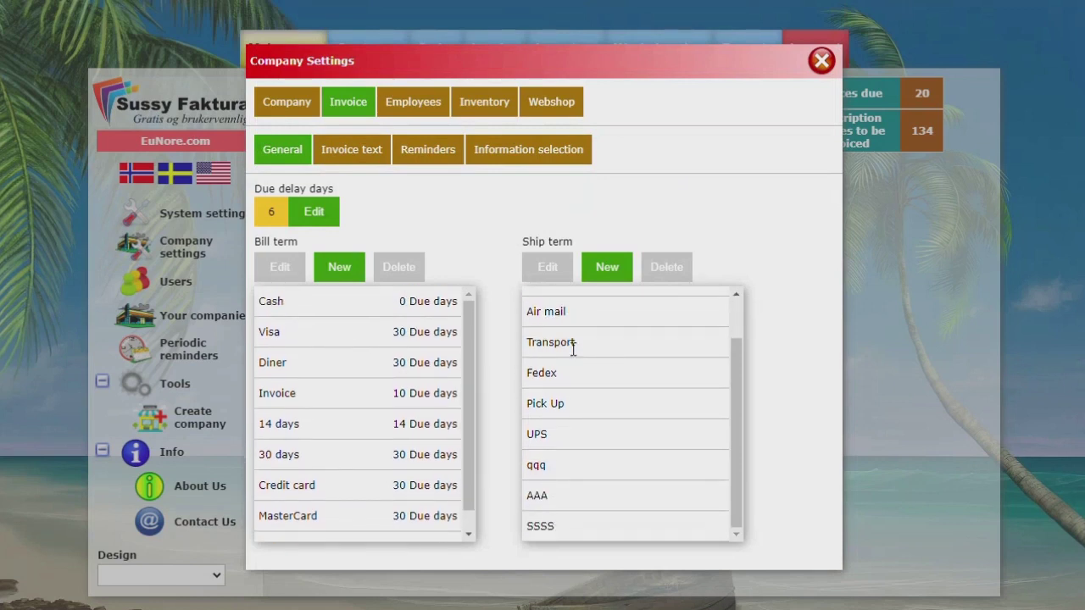
pyautogui.scroll(2, 567, 349)
pyautogui.click(319, 215)
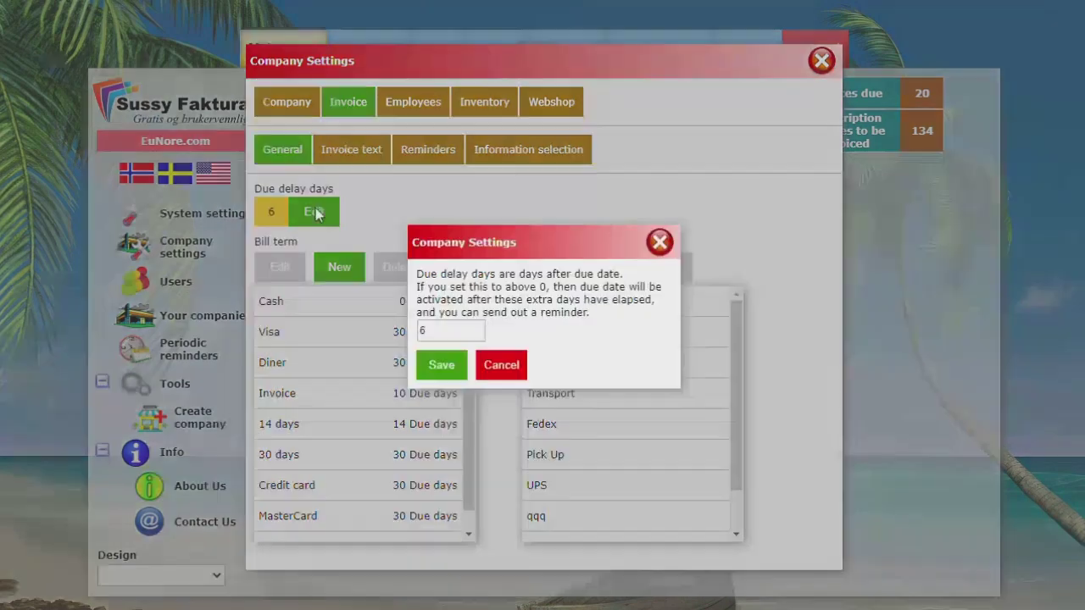
pyautogui.click(503, 373)
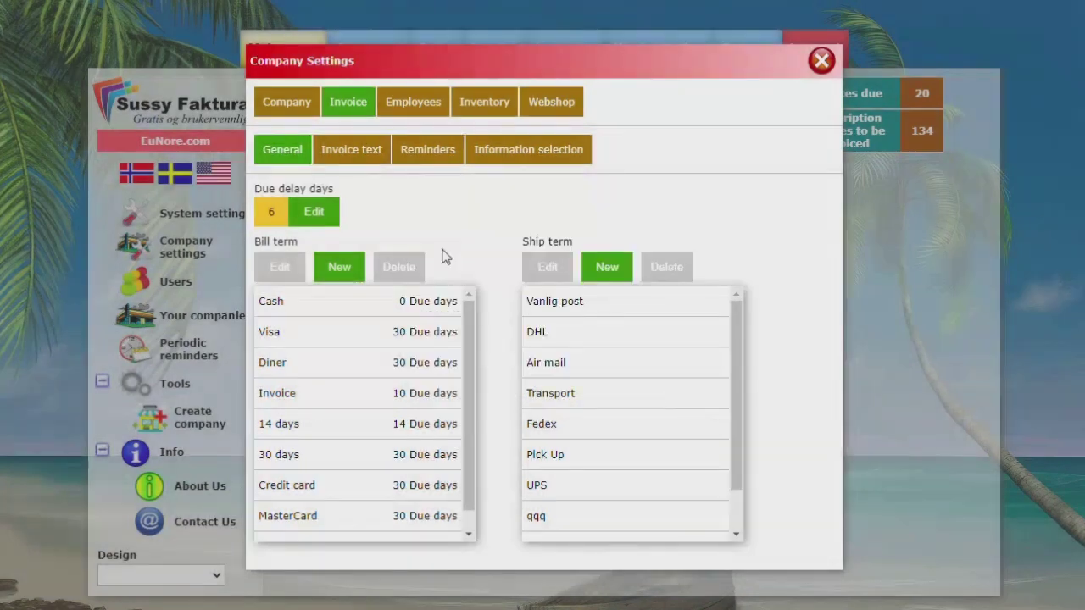
# - View the standard invoice bottom texts and the settings of reminders 1, 2 and 3
pyautogui.click(360, 158)
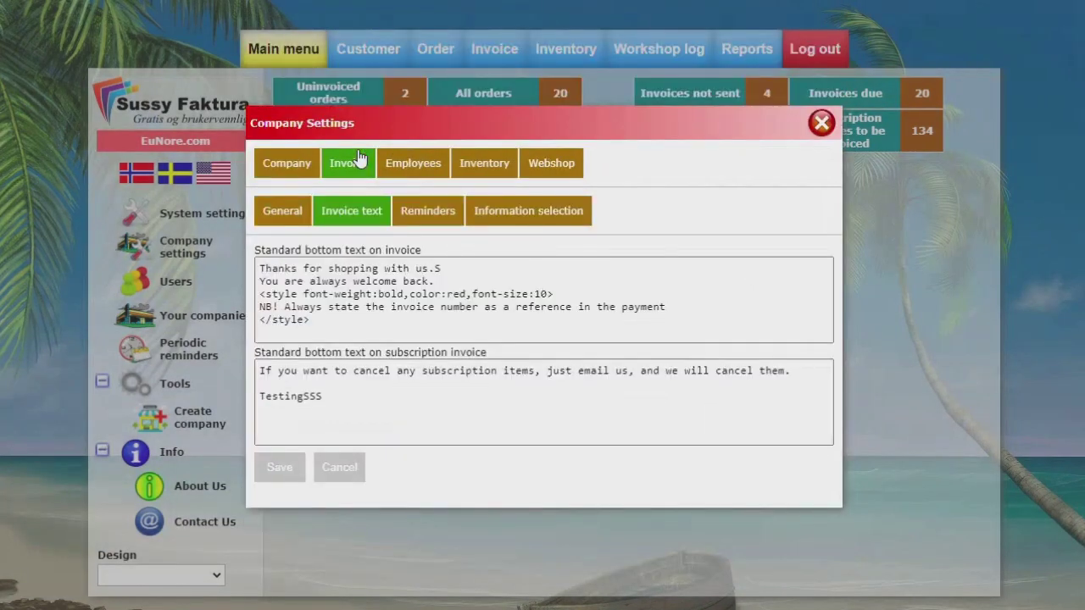
pyautogui.click(431, 212)
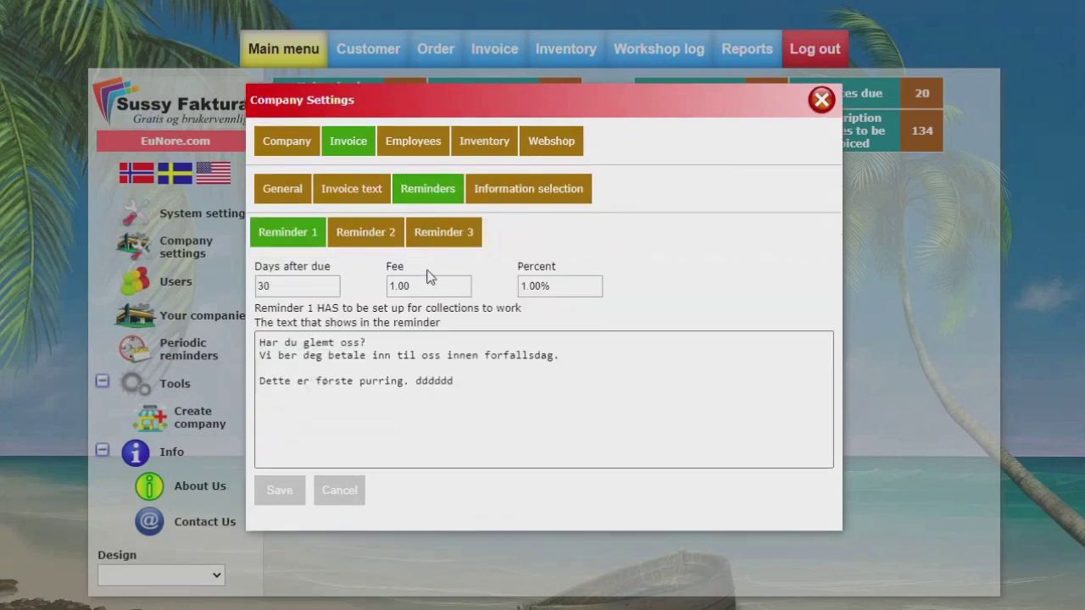
pyautogui.click(366, 237)
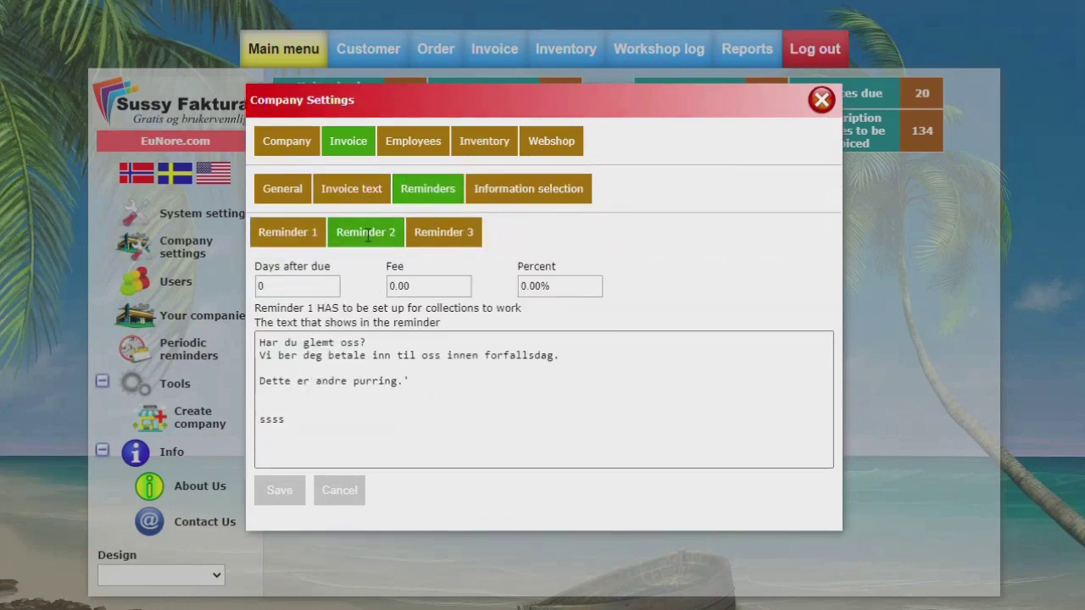
pyautogui.click(447, 240)
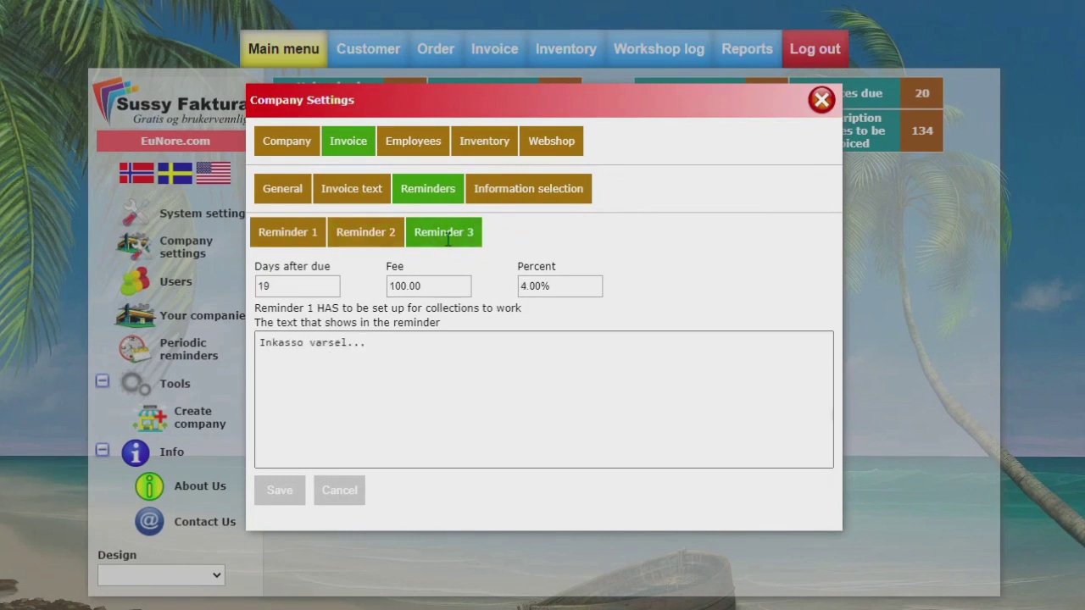
# - In the invoice information selection, toggle Model and Reg/Brand off and on, try Km and None, and return to Mile
pyautogui.click(509, 192)
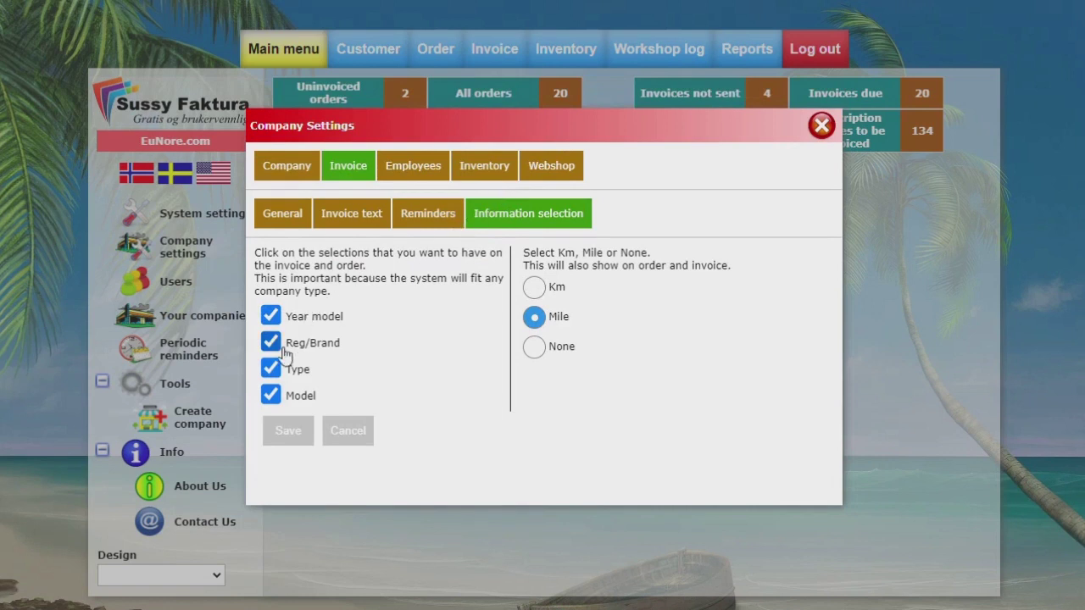
pyautogui.click(271, 397)
pyautogui.click(271, 394)
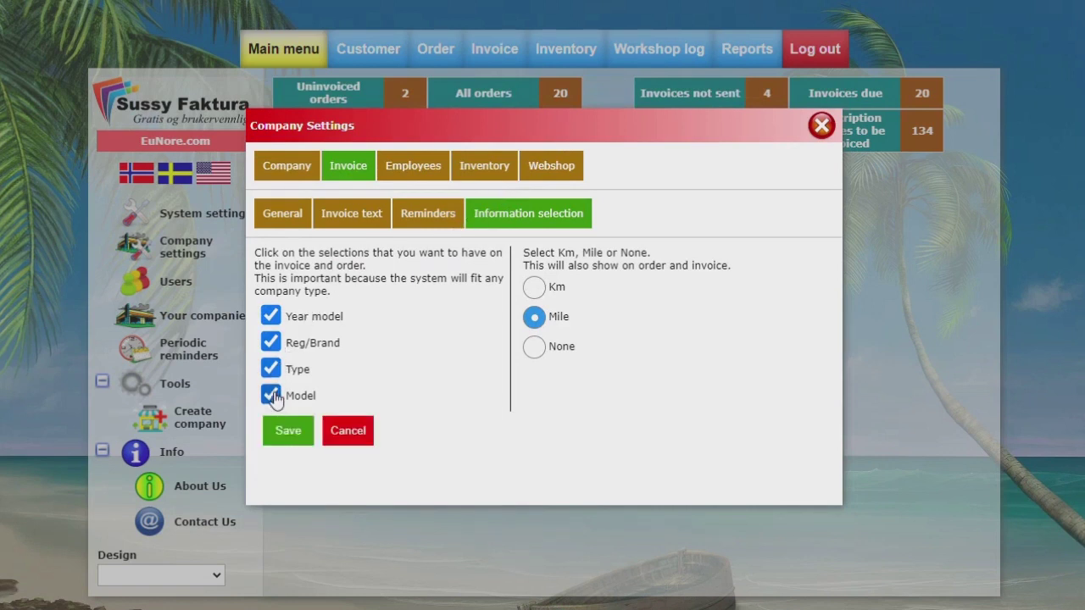
pyautogui.click(271, 341)
pyautogui.click(271, 341)
pyautogui.click(534, 288)
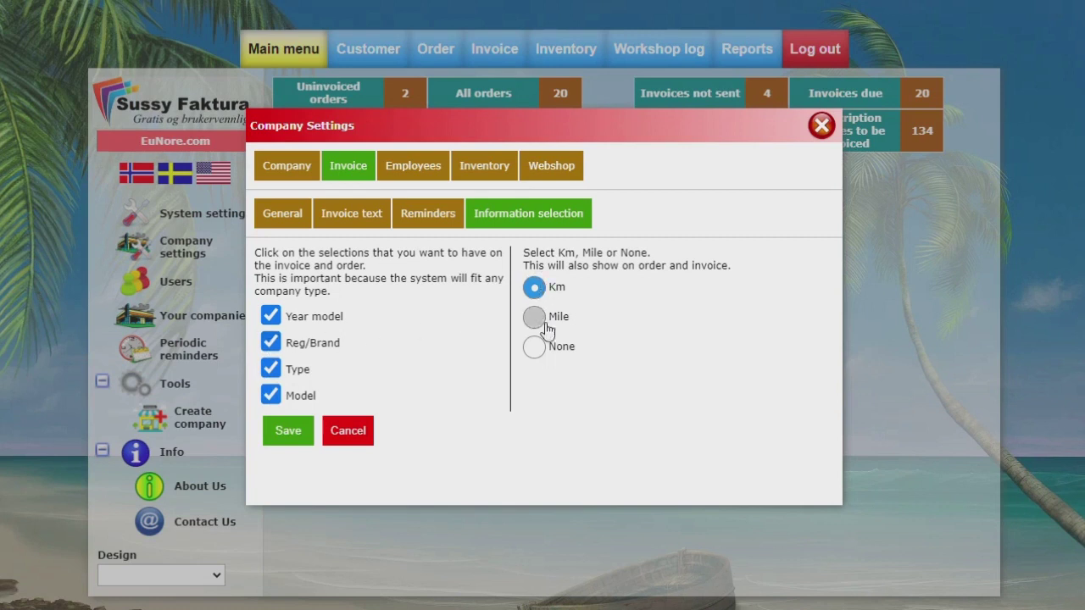
pyautogui.click(534, 346)
pyautogui.click(534, 319)
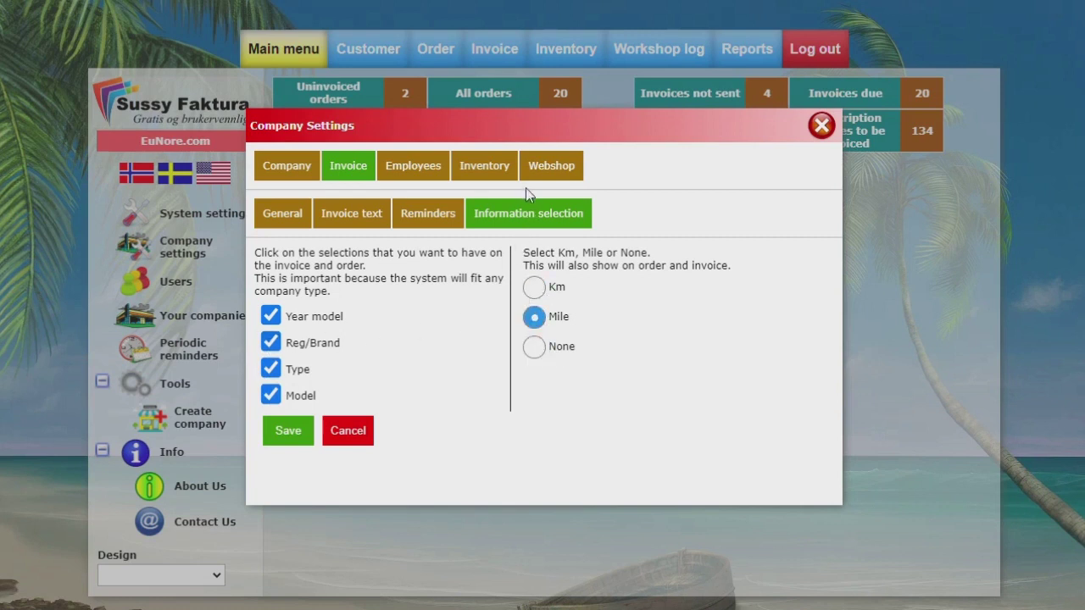
# - View the employee list in the company settings
pyautogui.click(410, 167)
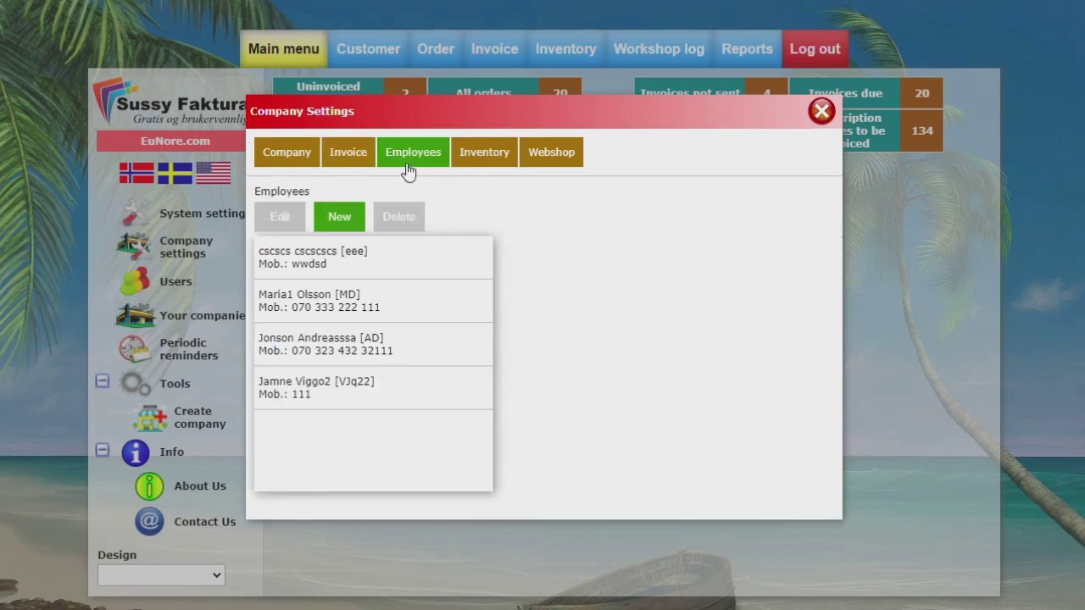
# - View the detail forms of the second, third and fourth employees in the list without changing them
pyautogui.doubleClick(313, 295)
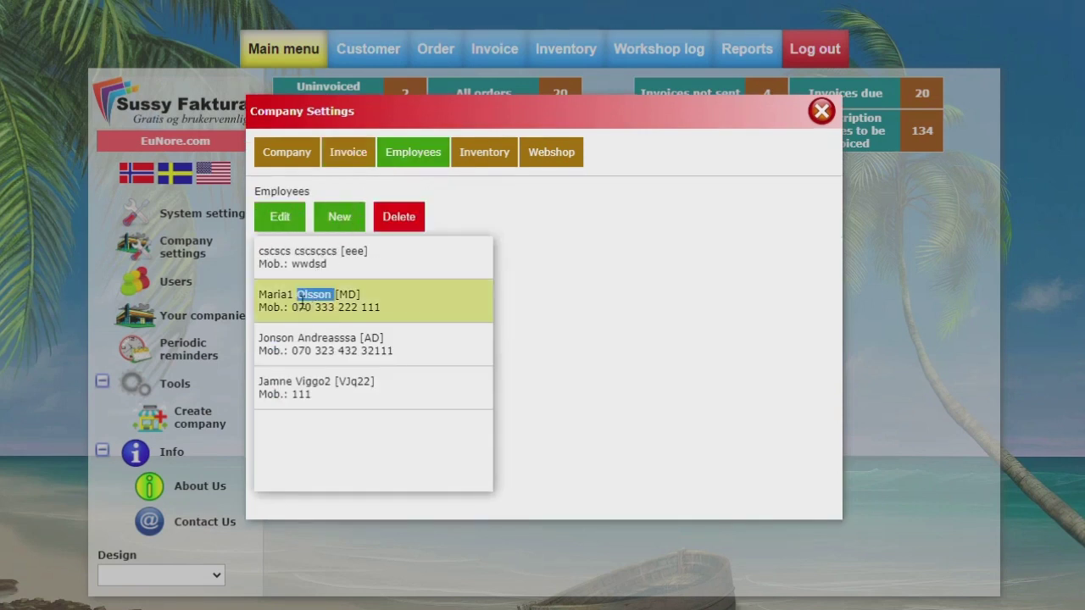
pyautogui.click(275, 321)
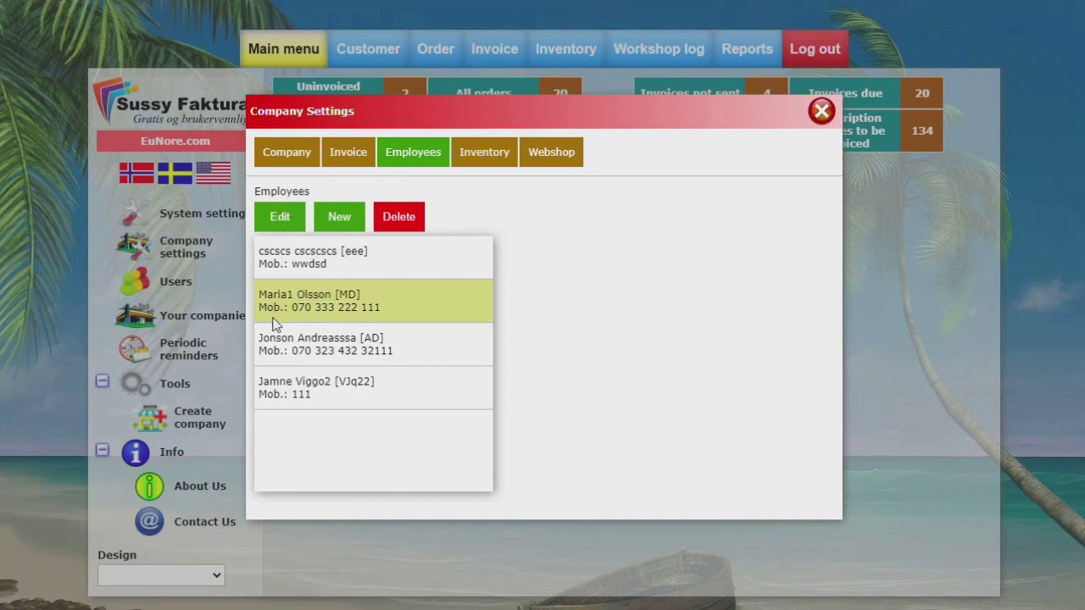
pyautogui.click(280, 218)
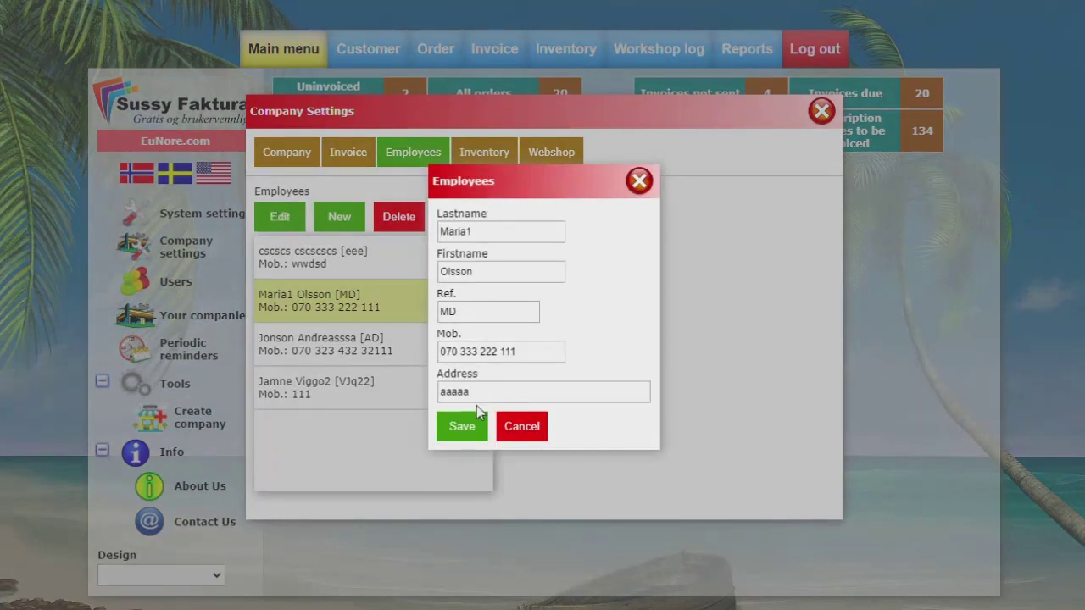
pyautogui.click(521, 428)
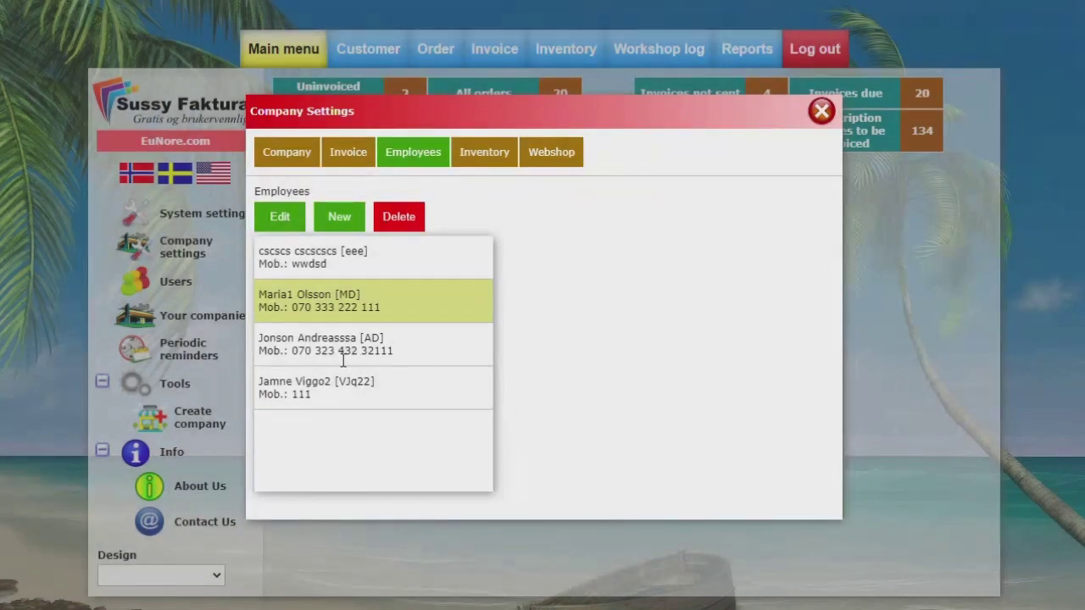
pyautogui.click(330, 356)
pyautogui.click(276, 220)
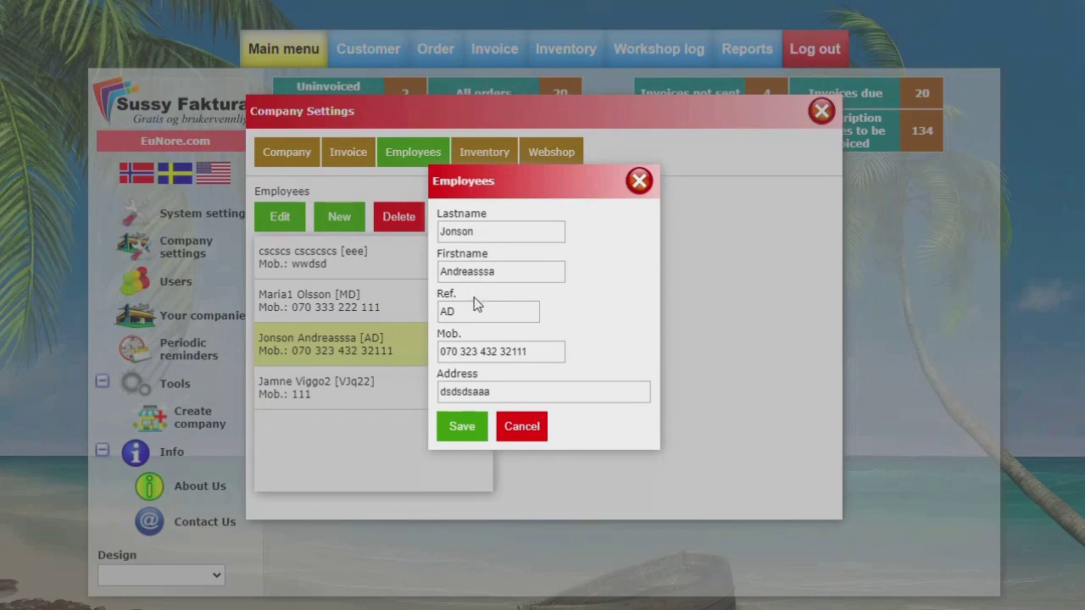
pyautogui.click(516, 430)
pyautogui.click(341, 398)
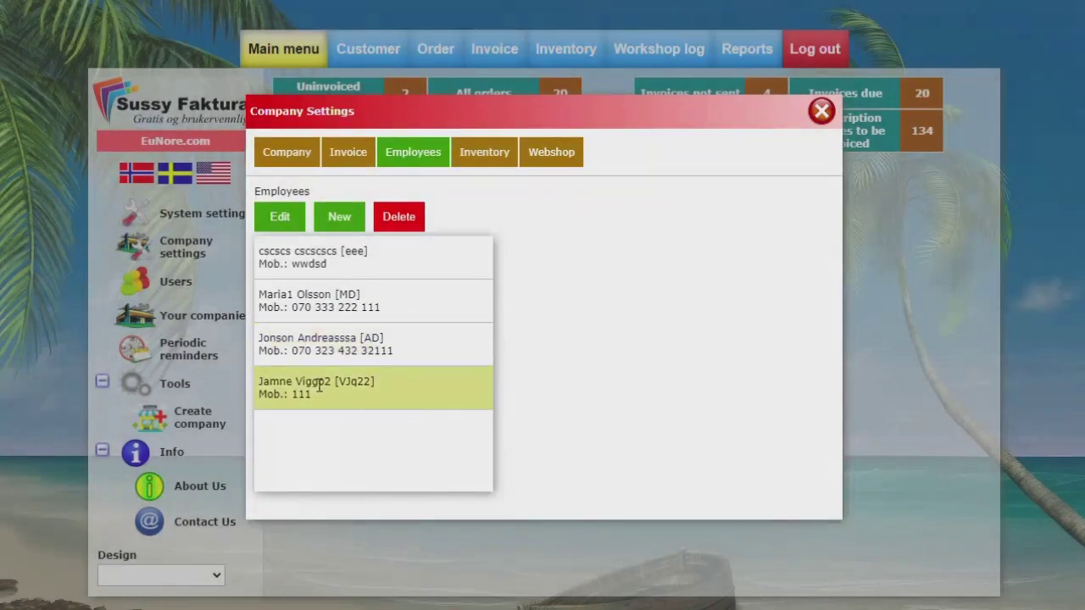
pyautogui.click(281, 219)
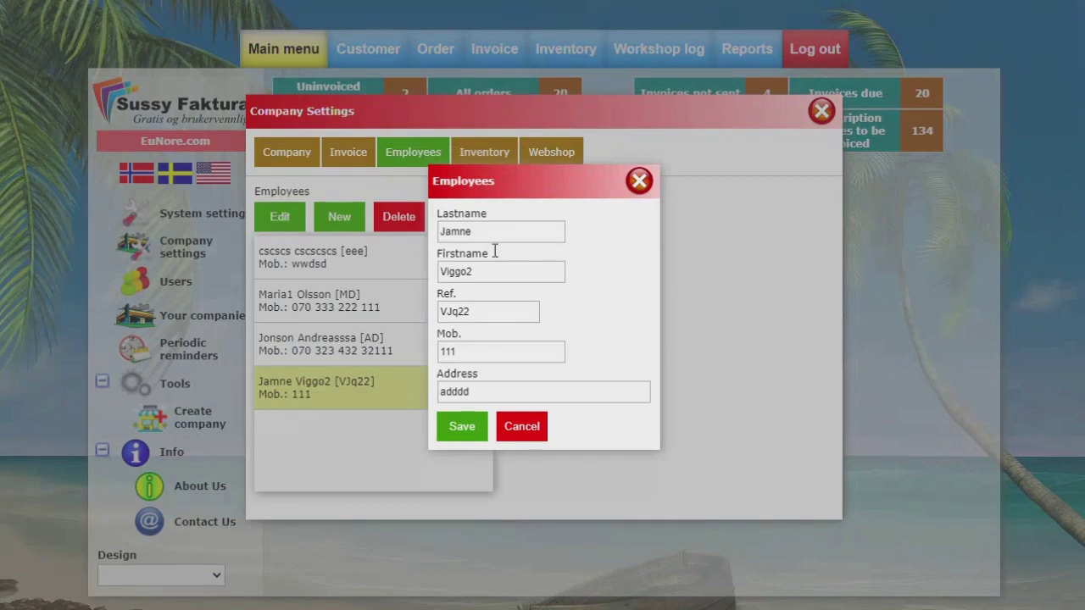
pyautogui.click(521, 434)
# - Look through the inventory units list and view the 200 units entry's form without changing it
pyautogui.click(483, 152)
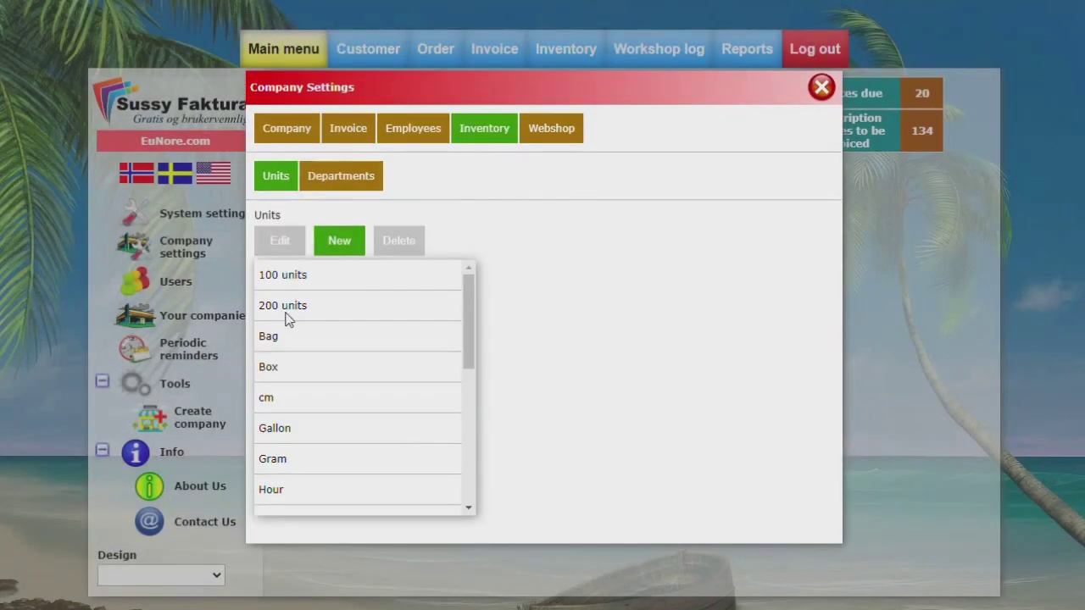
pyautogui.scroll(-3, 292, 316)
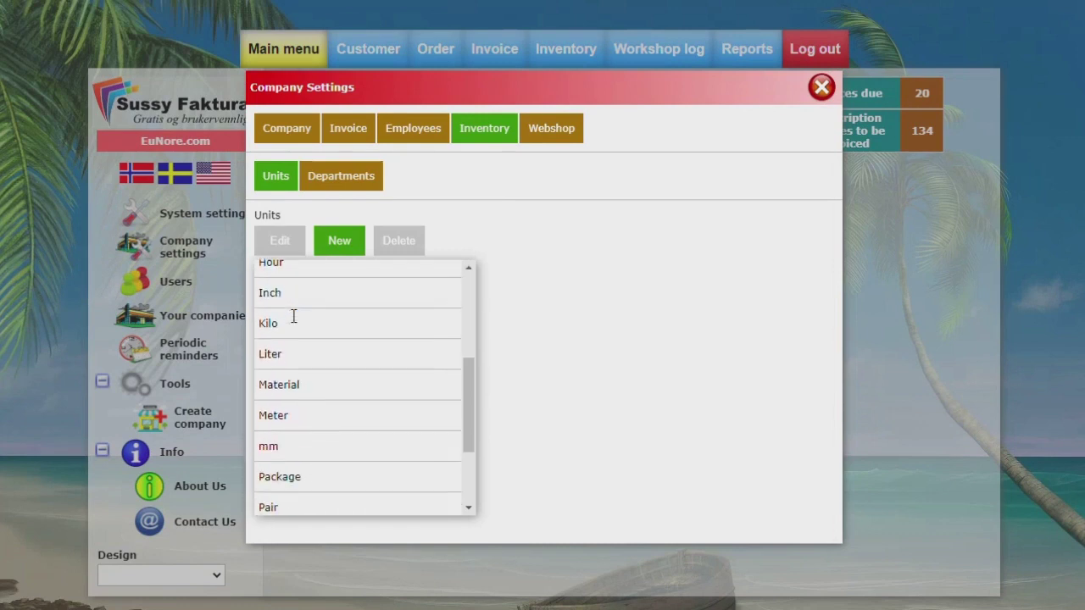
pyautogui.scroll(-3, 293, 316)
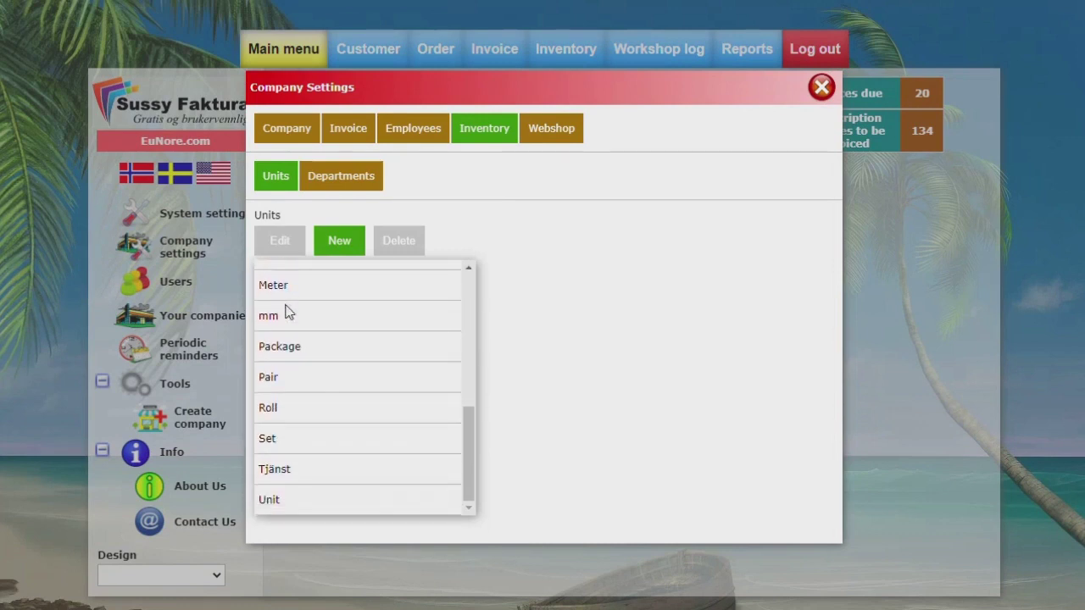
pyautogui.scroll(5, 286, 314)
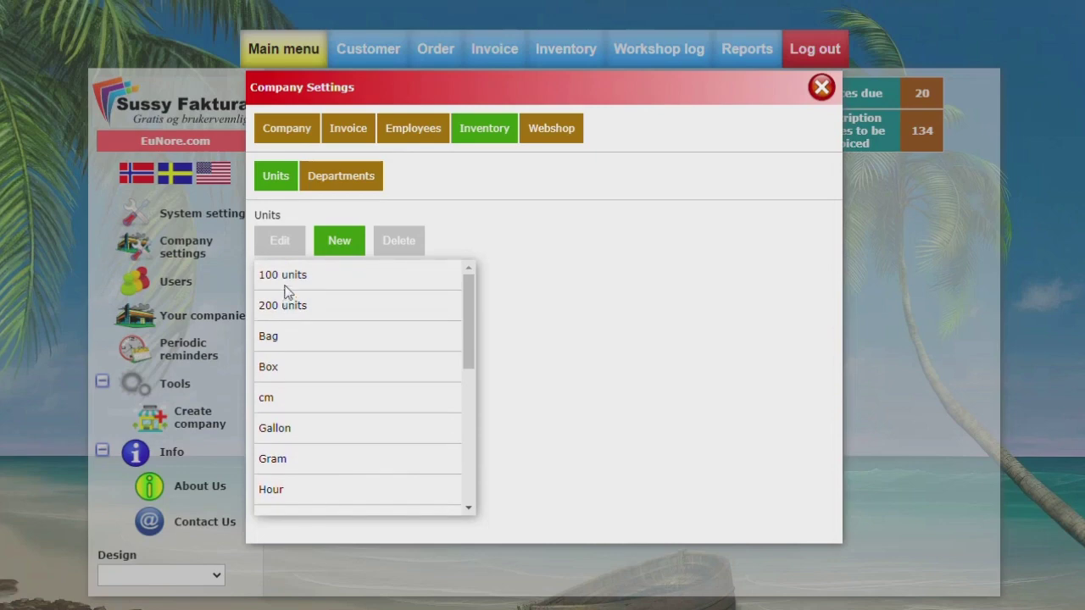
pyautogui.click(280, 302)
pyautogui.click(280, 241)
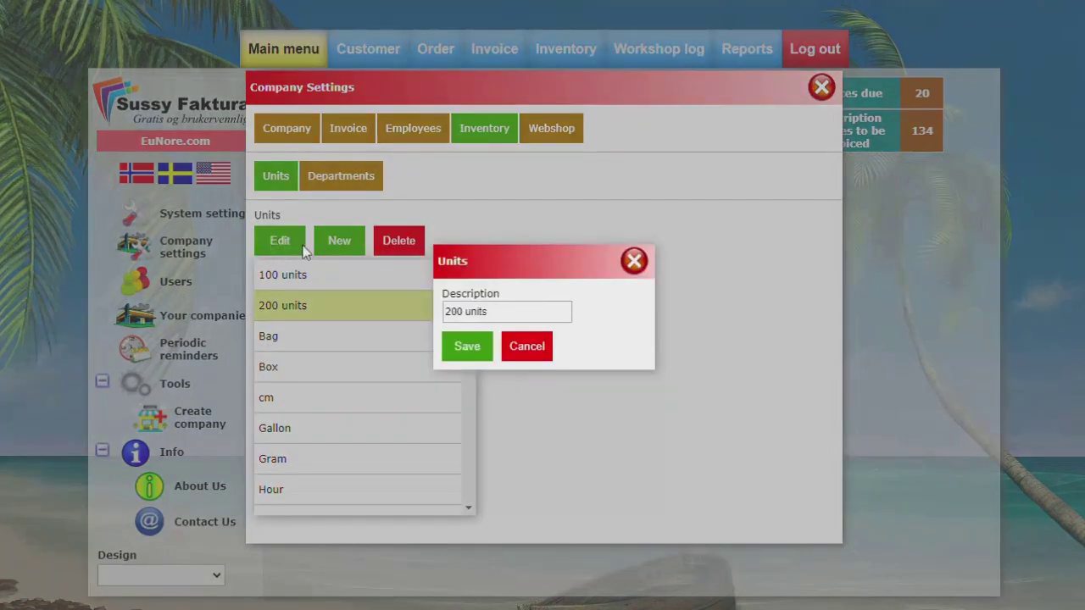
pyautogui.click(528, 348)
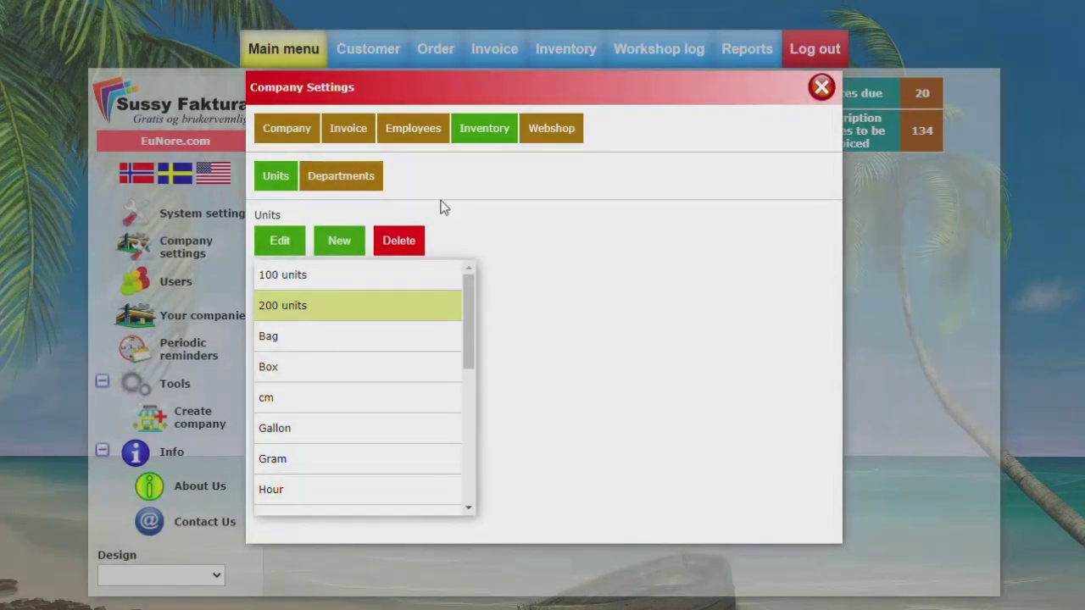
# - Look through the inventory departments and their locations, from Skrot avdelingen to Verksted Nor
pyautogui.click(358, 175)
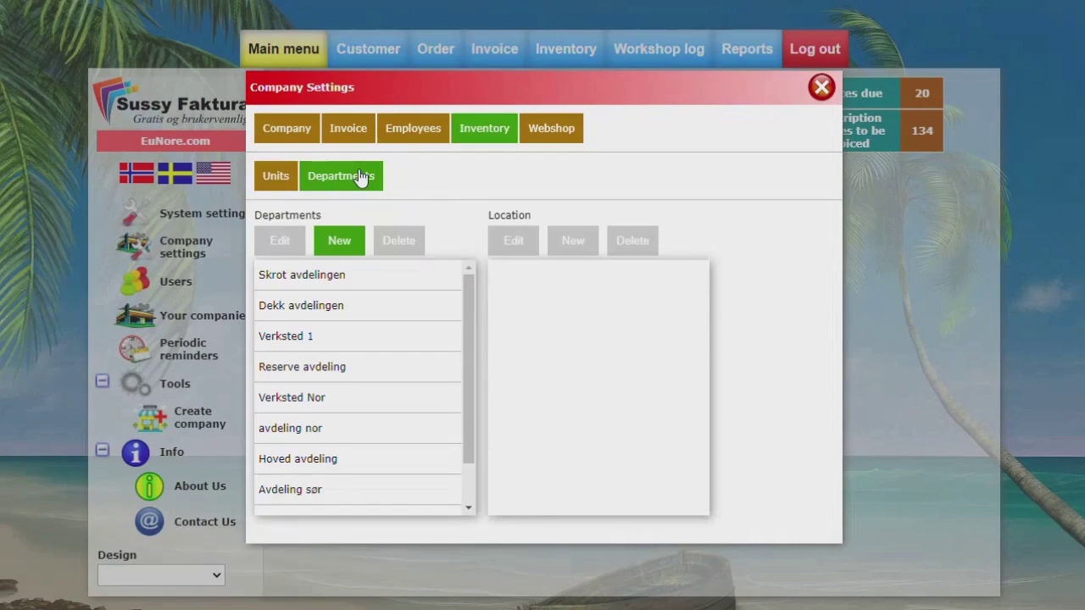
pyautogui.click(325, 282)
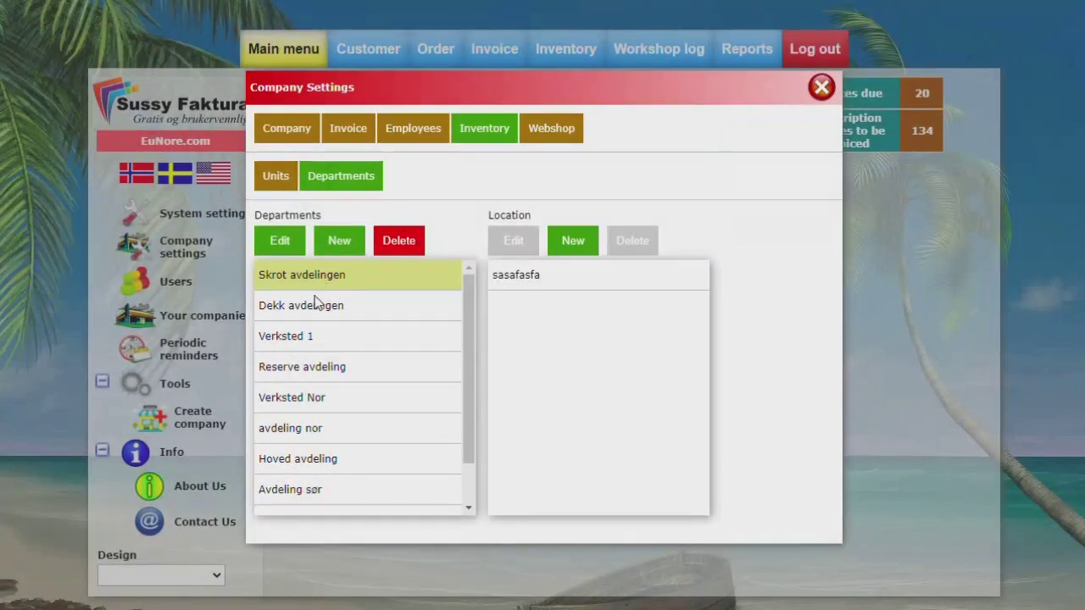
pyautogui.click(321, 307)
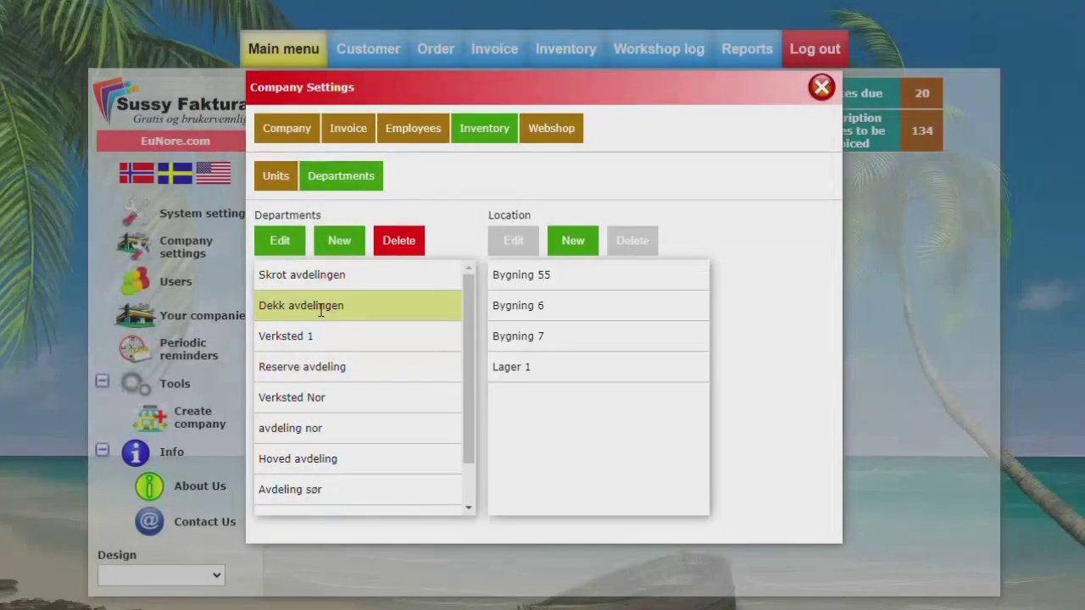
pyautogui.click(517, 278)
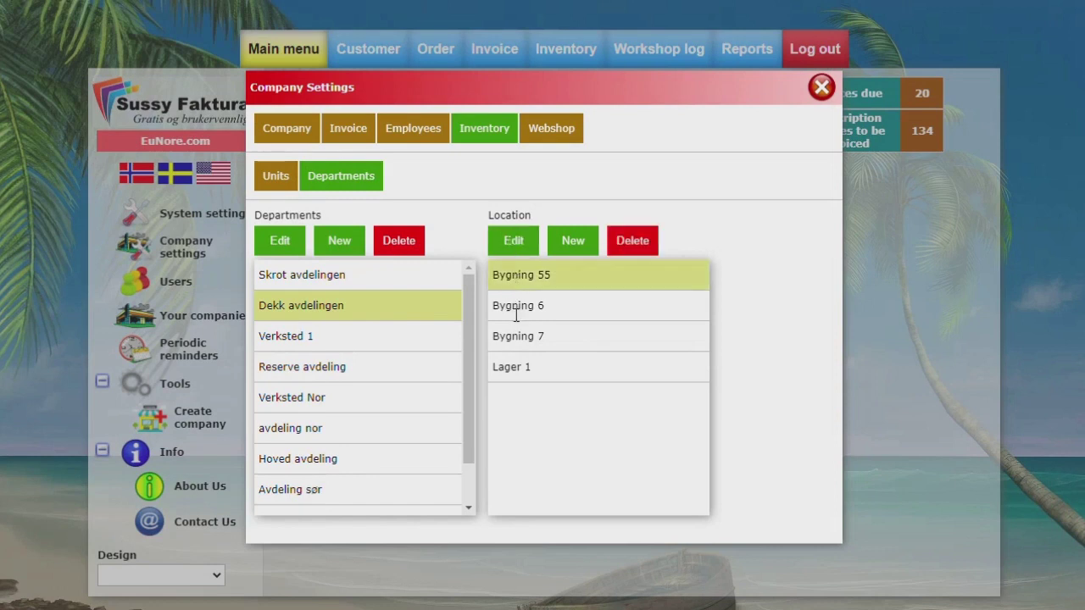
pyautogui.click(515, 312)
pyautogui.click(515, 341)
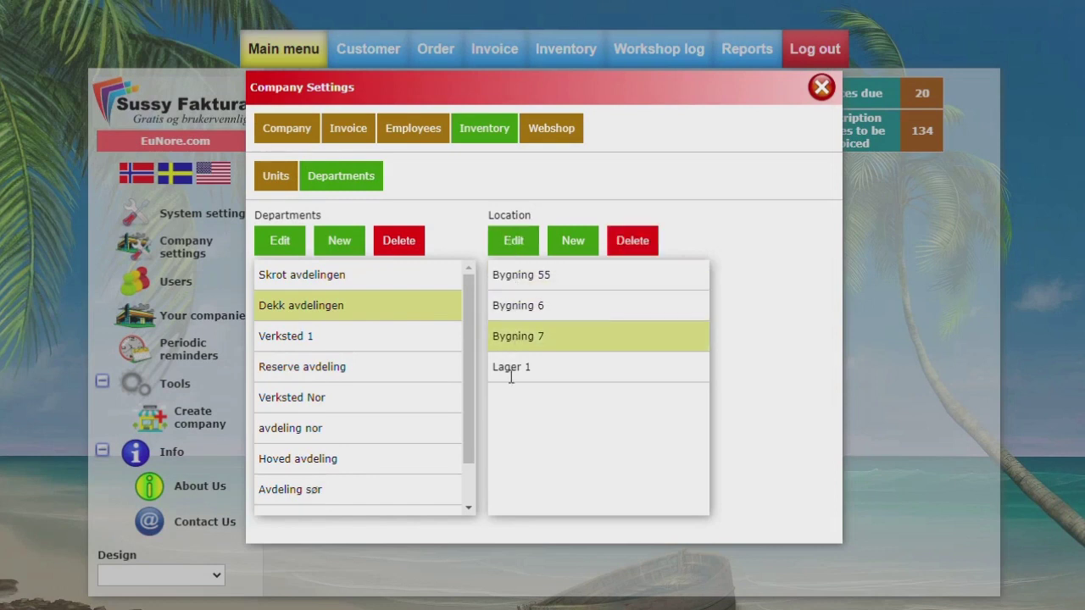
pyautogui.click(511, 377)
pyautogui.click(310, 336)
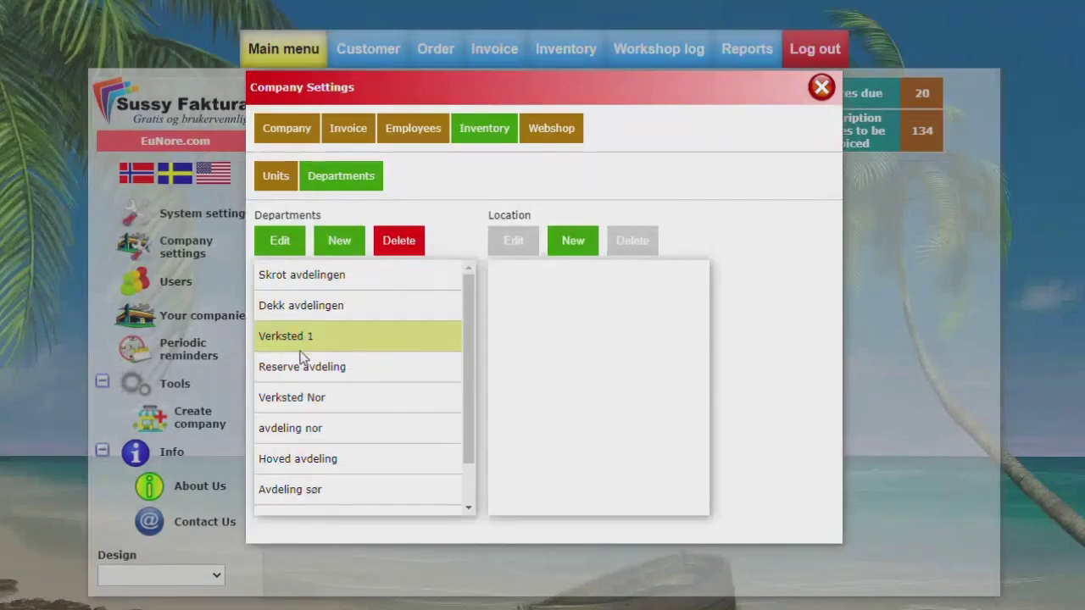
pyautogui.click(302, 366)
pyautogui.click(296, 399)
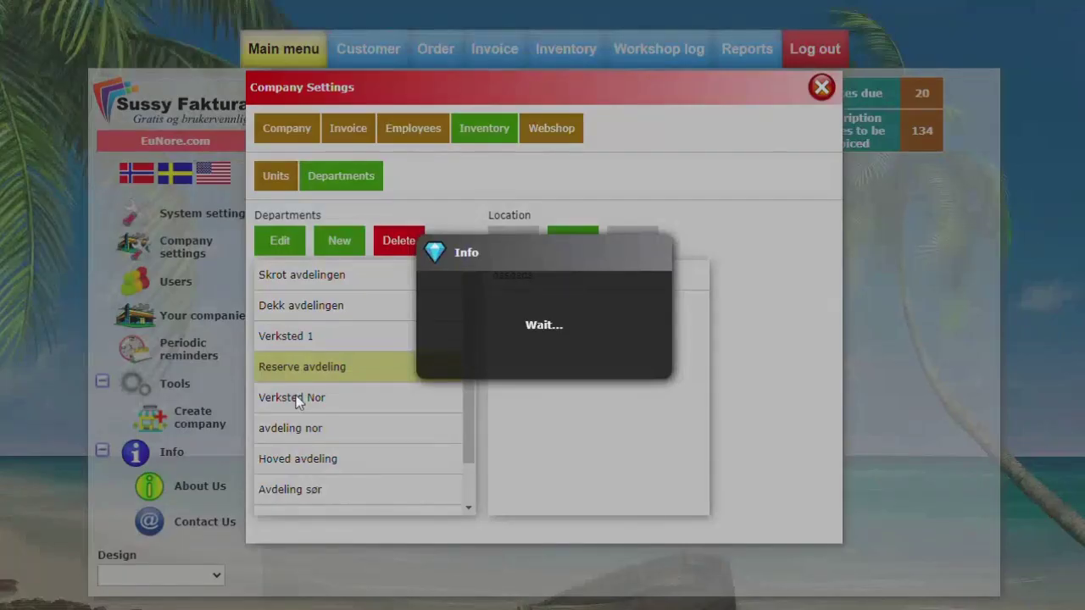
# - View the form of the Bygning 55 location under Dekk avdelingen without changing it
pyautogui.click(293, 307)
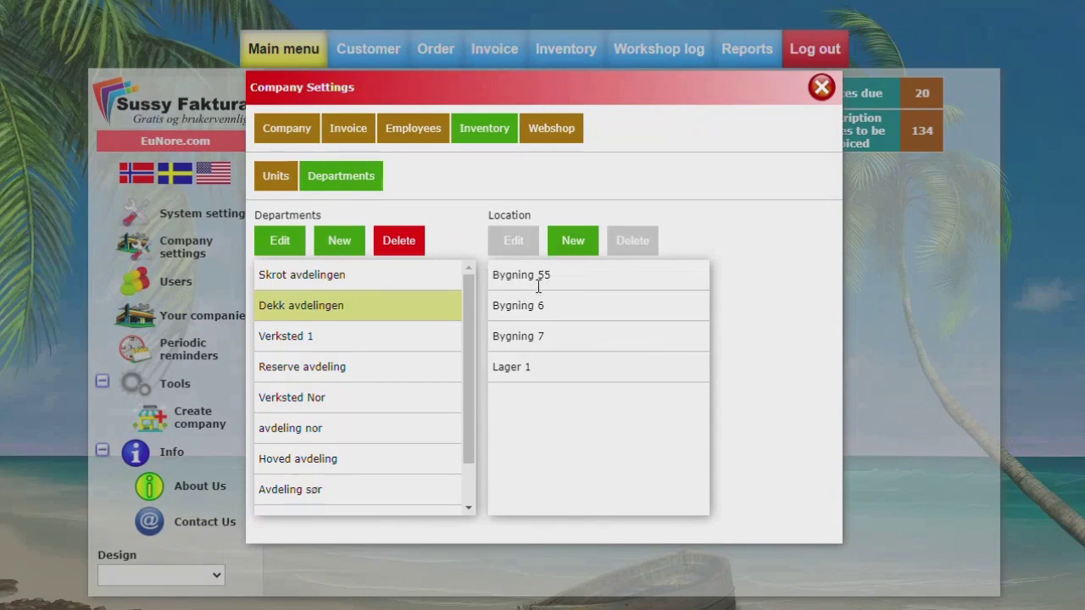
pyautogui.click(533, 278)
pyautogui.click(509, 240)
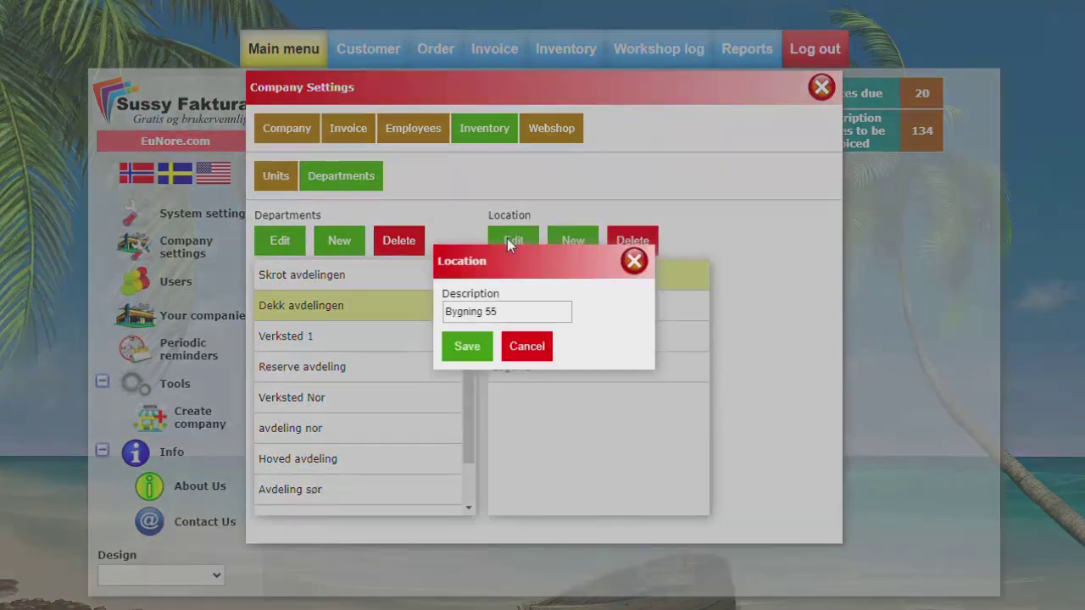
pyautogui.click(525, 347)
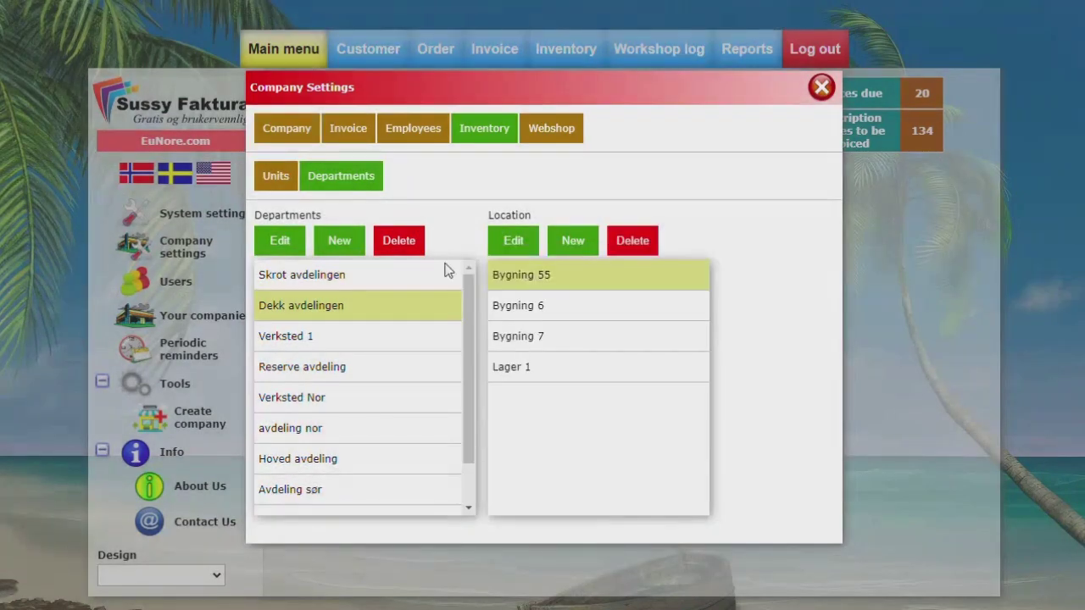
# - View the Dekk avdelingen department details and the company data unchanged, and close the company settings
pyautogui.click(288, 242)
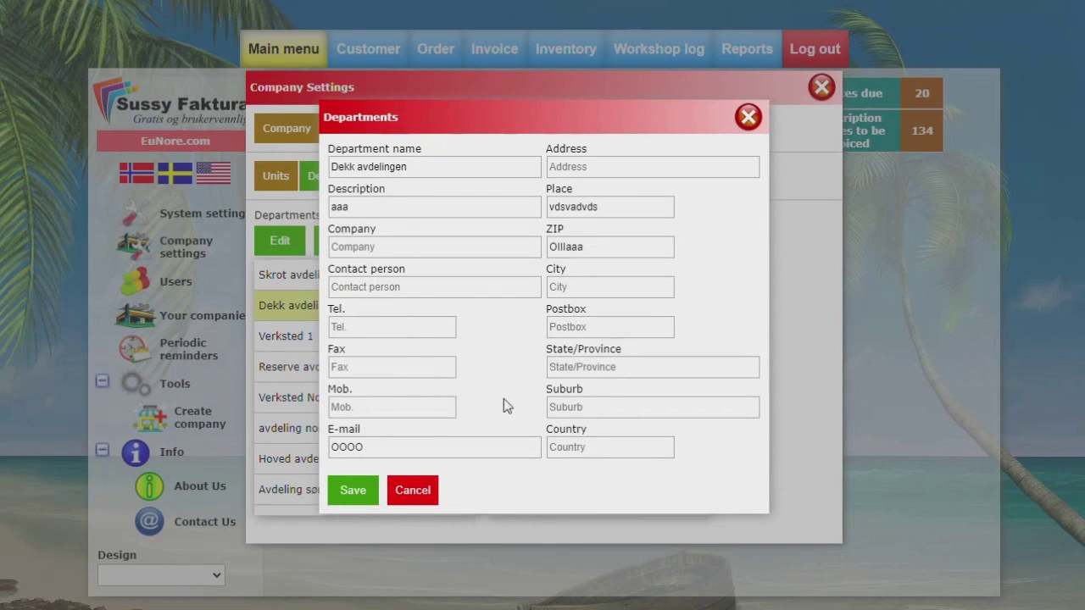
pyautogui.click(418, 490)
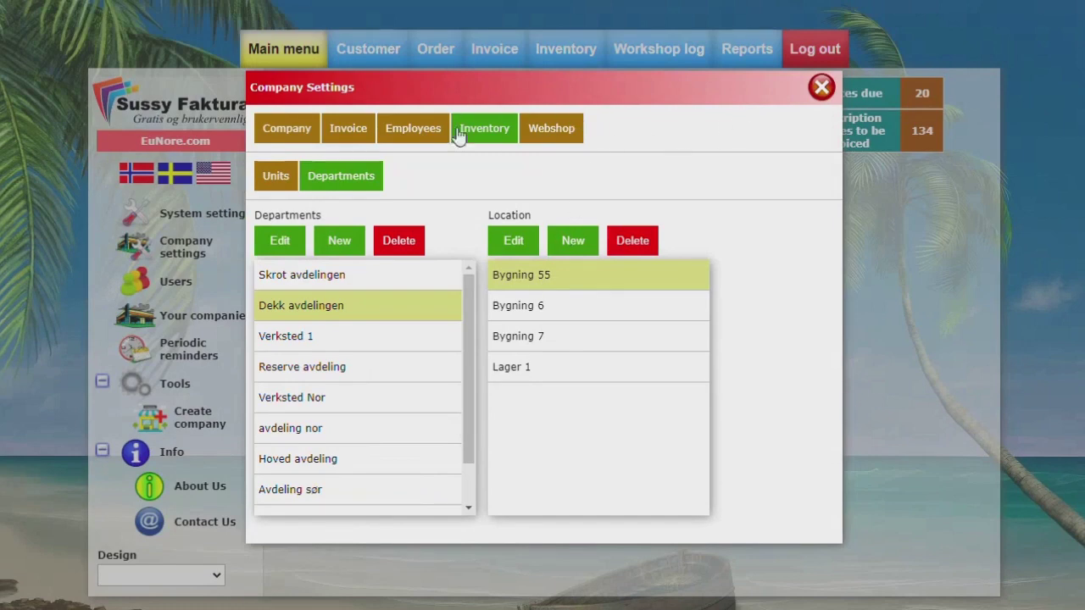
pyautogui.click(292, 131)
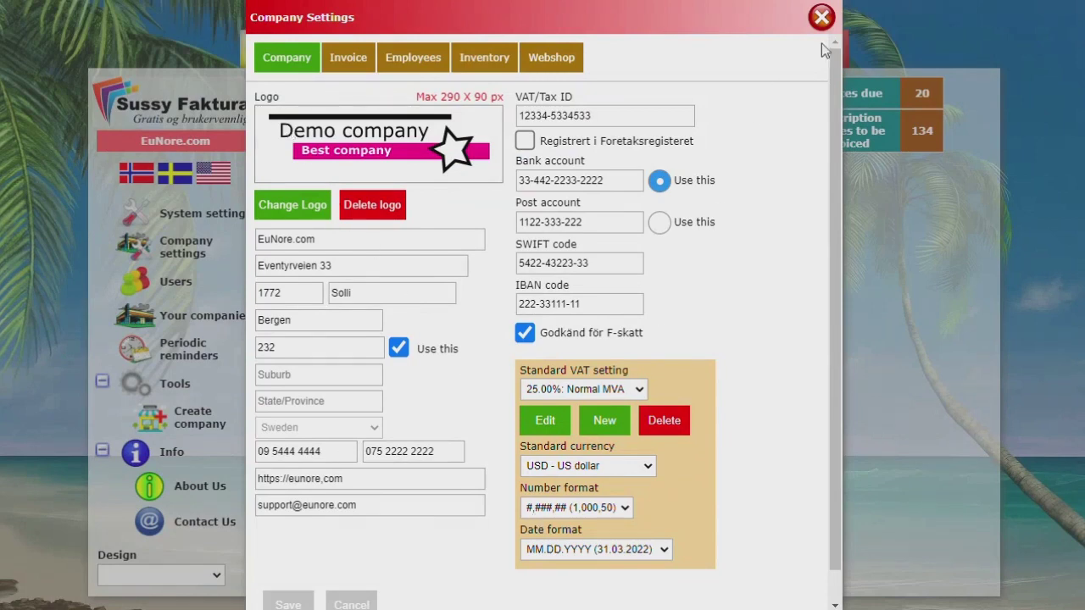
pyautogui.click(821, 17)
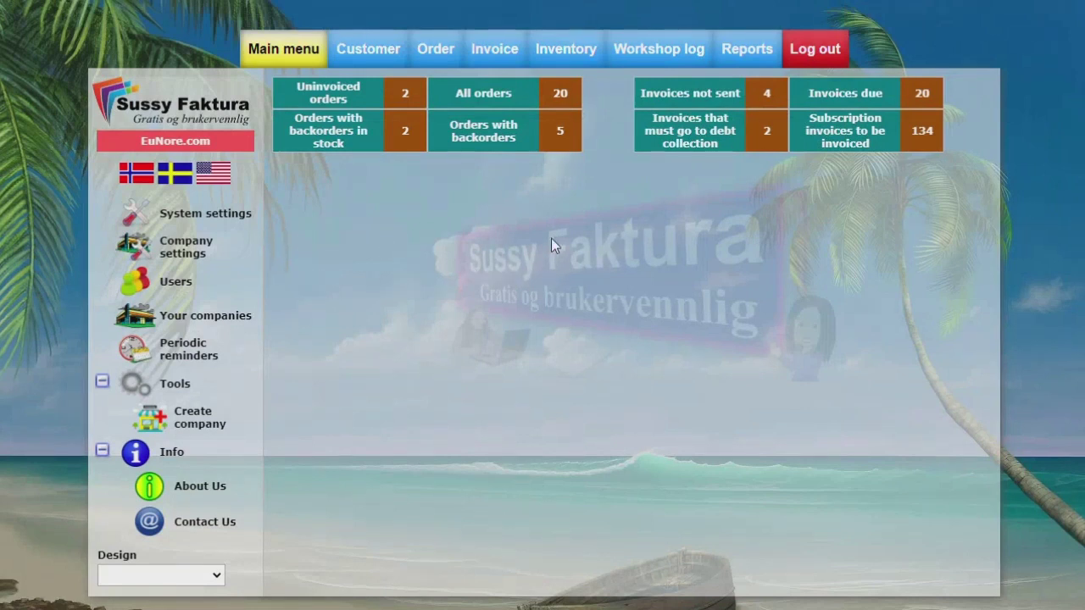
# - Open the invoice report by invoice number range and try to show it without entering any invoice numbers
pyautogui.click(767, 52)
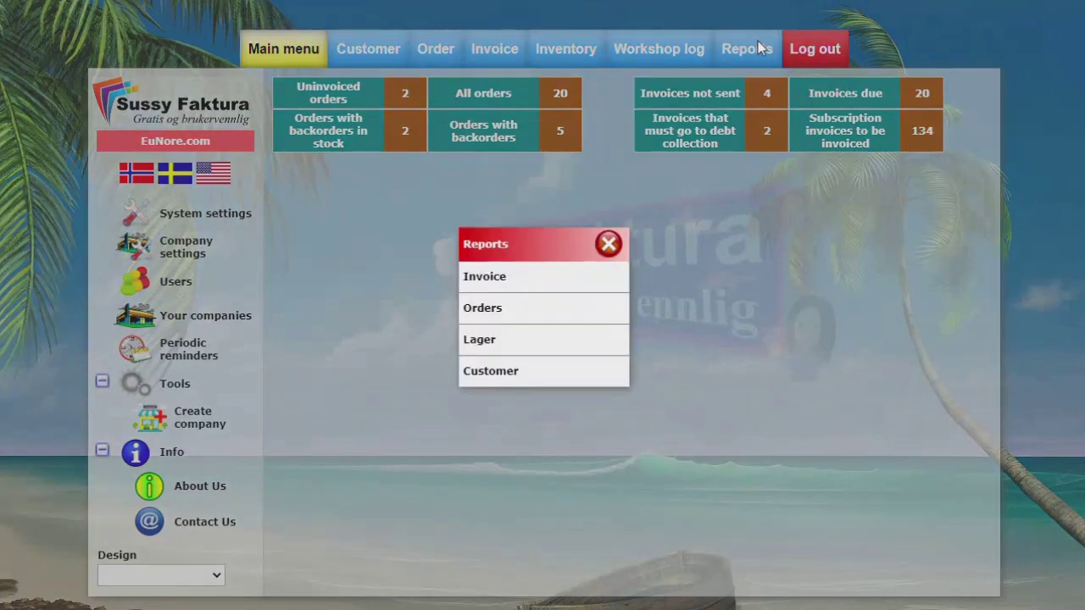
pyautogui.click(494, 277)
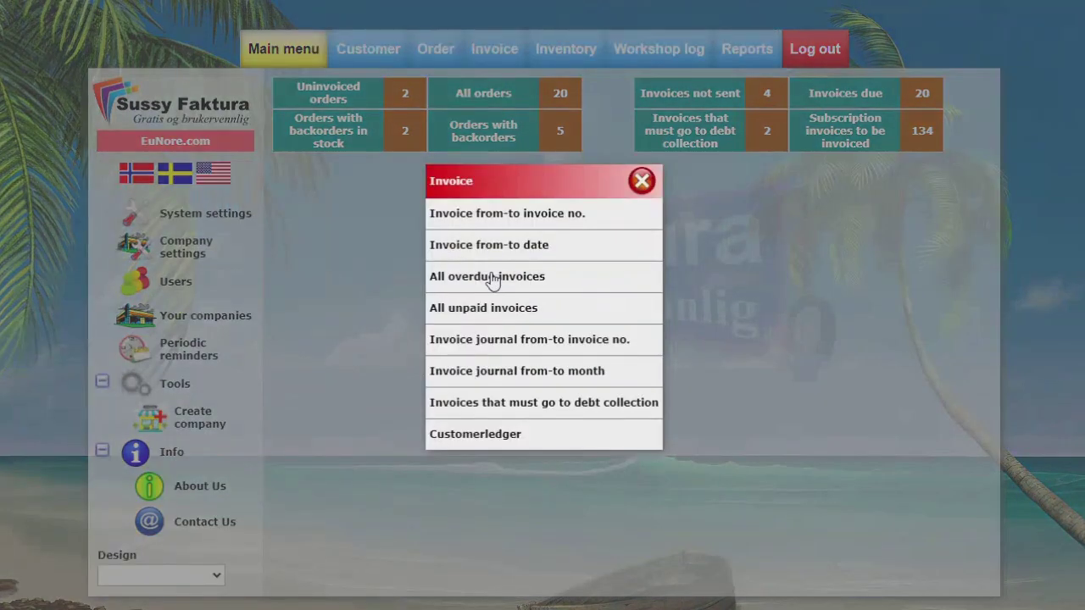
pyautogui.click(472, 216)
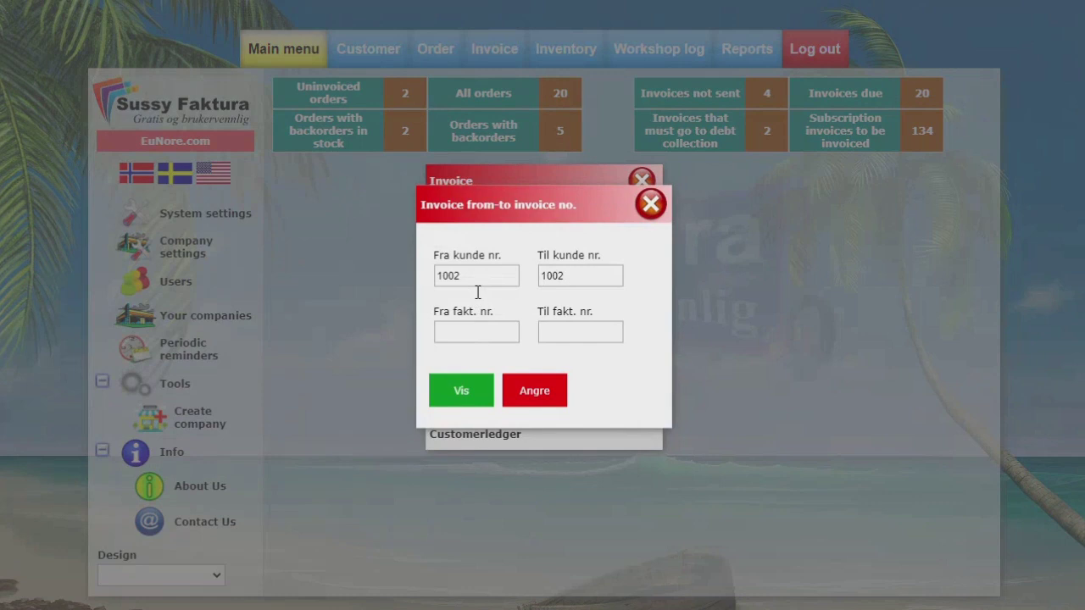
pyautogui.click(465, 388)
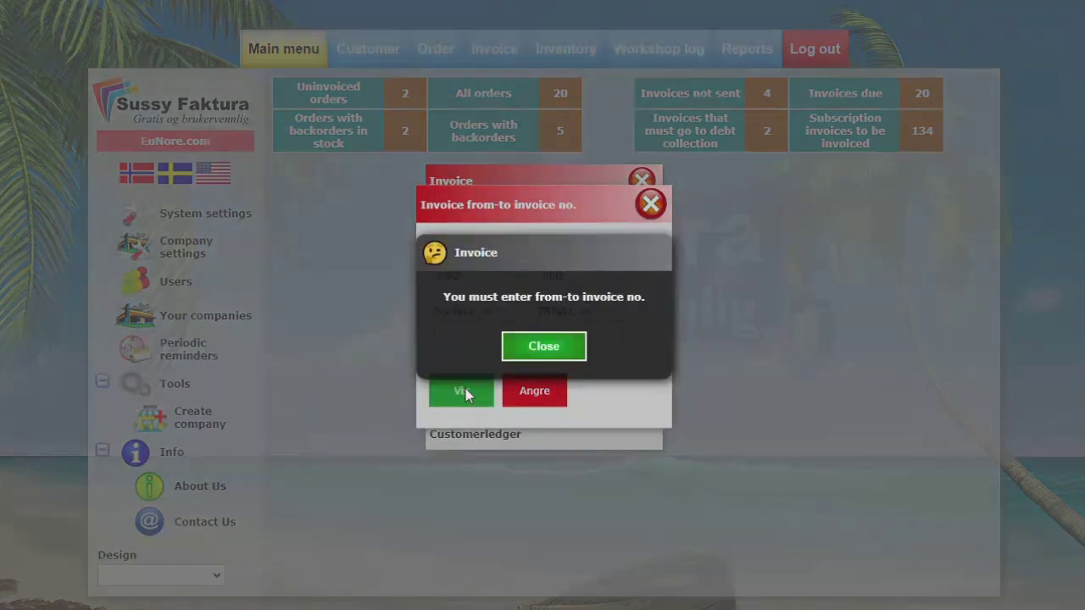
pyautogui.click(534, 349)
# - Show the invoice report for invoice numbers 1 to 111111, keeping the prefilled customer range, and look through the listed invoices
pyautogui.click(485, 341)
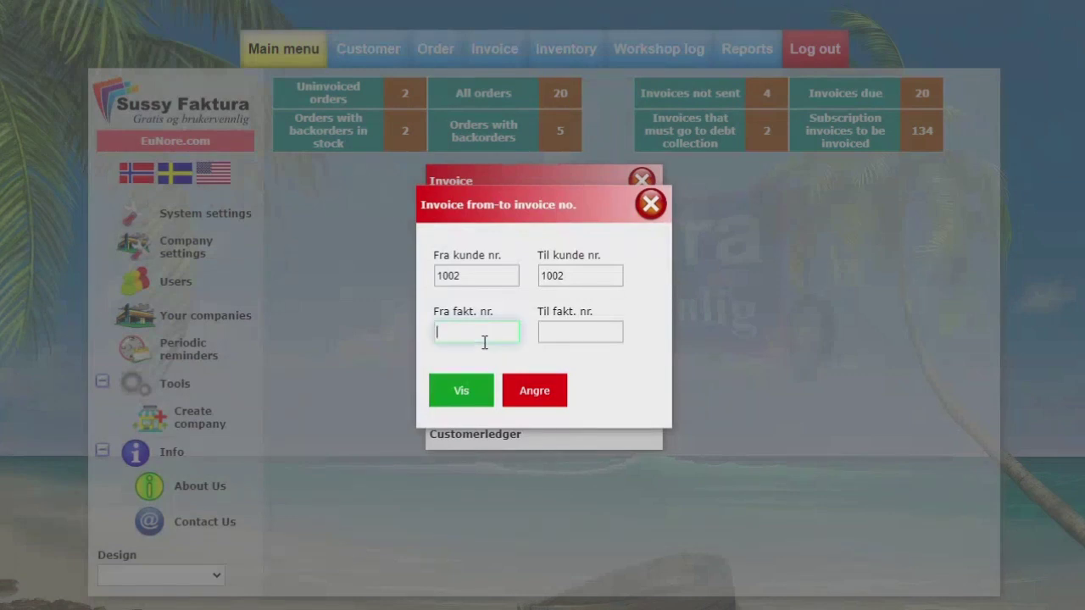
pyautogui.write('1')
pyautogui.click(576, 338)
pyautogui.write('111111')
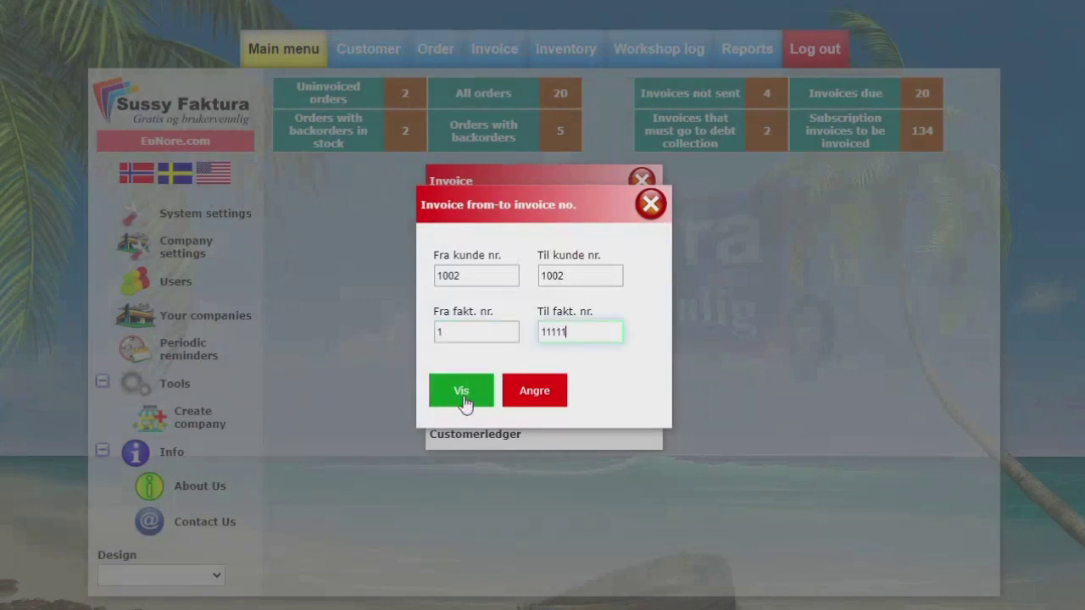
pyautogui.click(452, 400)
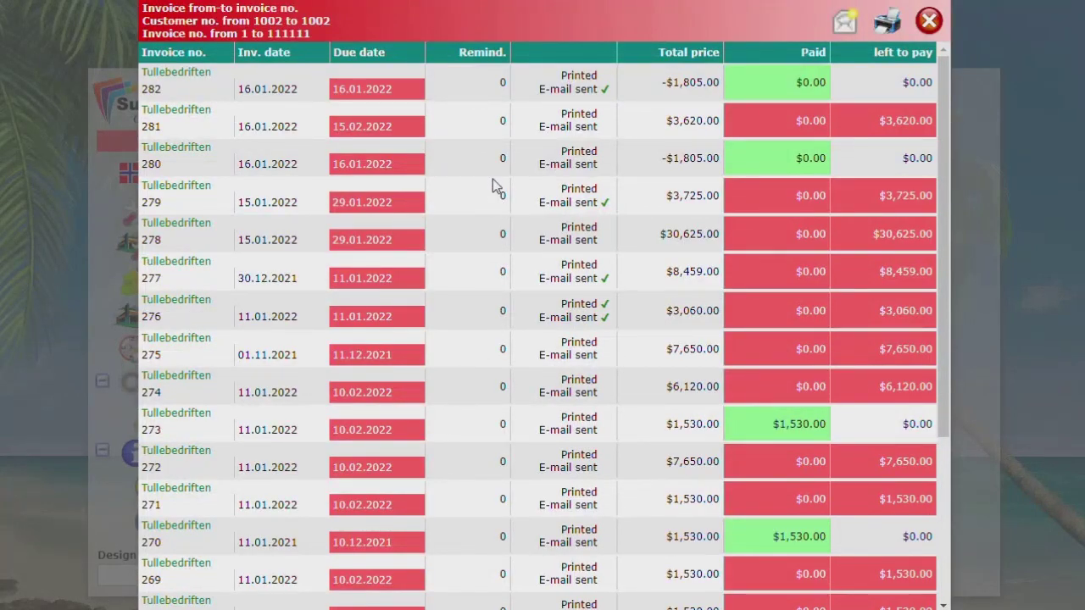
pyautogui.scroll(-3, 493, 179)
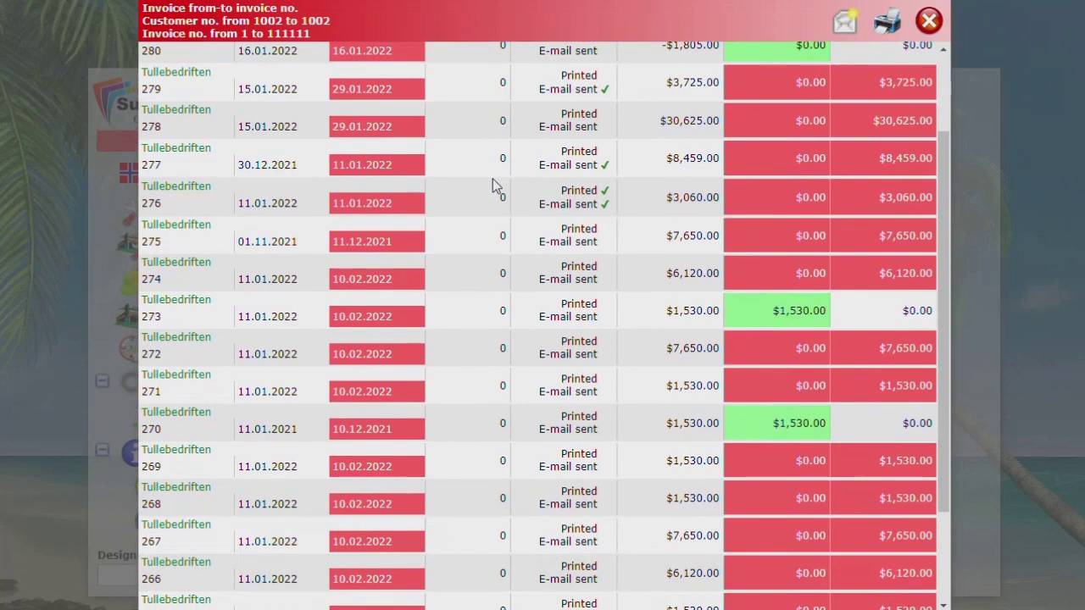
# - Review the remaining rows of the invoice number range report, then close the report and its range selection
pyautogui.scroll(-3, 492, 179)
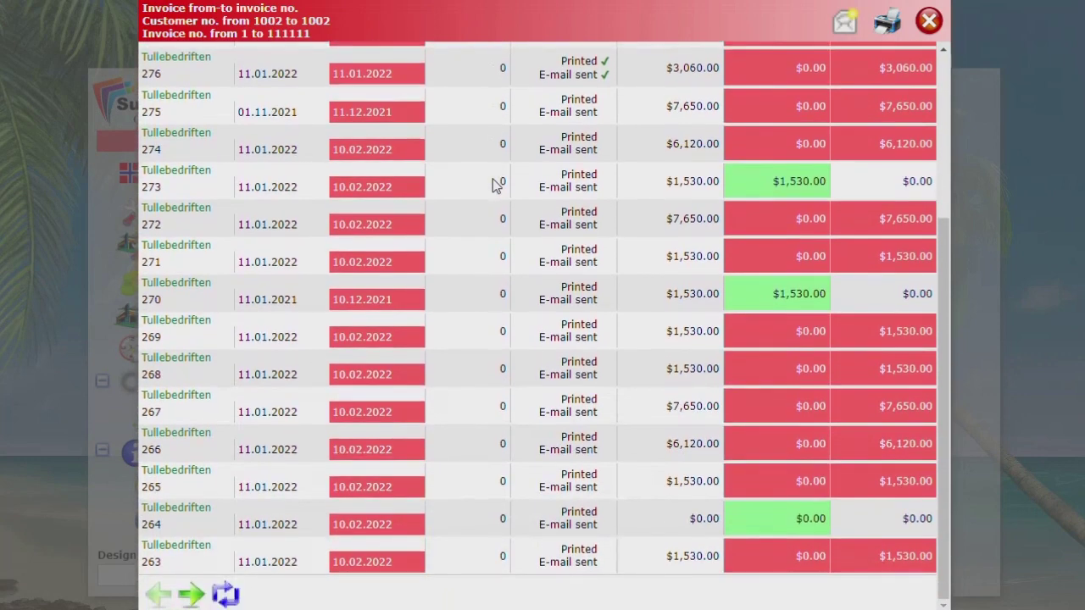
pyautogui.scroll(6, 493, 179)
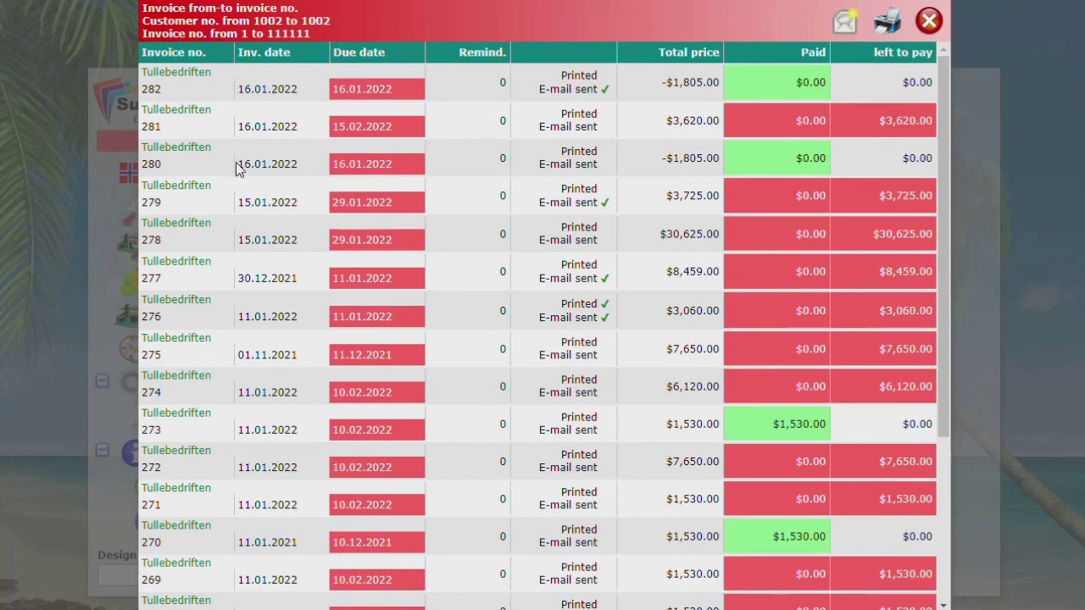
pyautogui.scroll(-3, 245, 165)
pyautogui.scroll(2, 245, 165)
pyautogui.scroll(1, 240, 168)
pyautogui.click(927, 22)
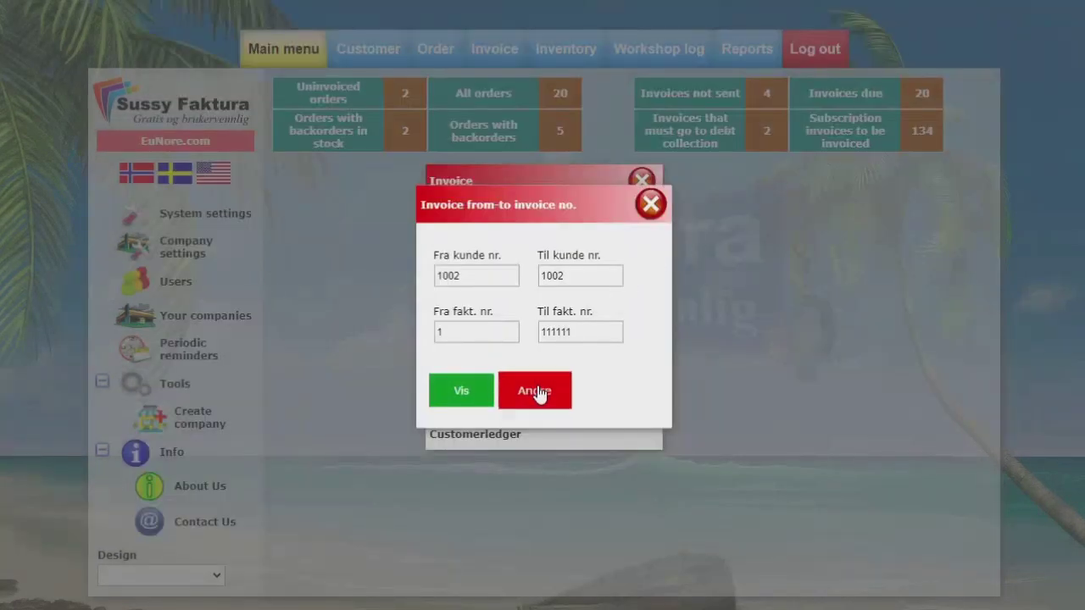
pyautogui.click(650, 205)
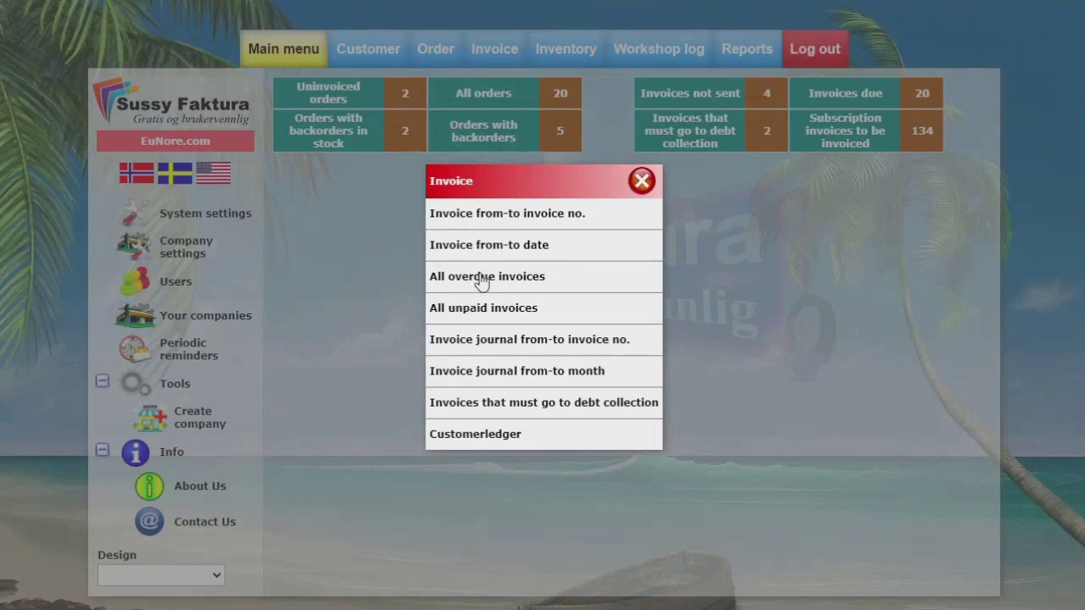
# - Show the customer ledger by month with the starting year set to 2021, keeping the prefilled customer range, months and end year
pyautogui.click(465, 436)
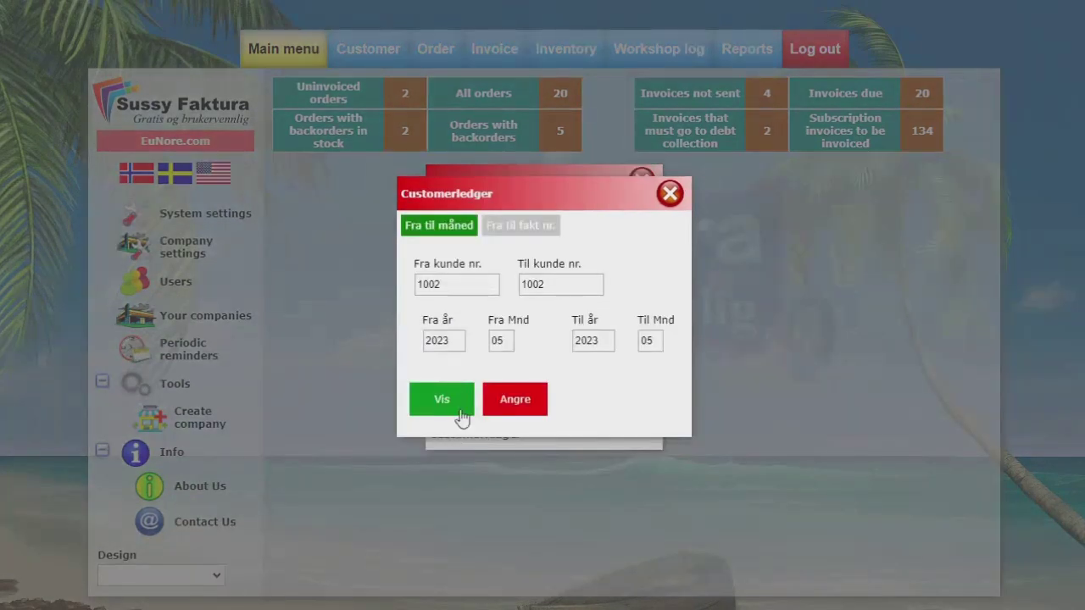
pyautogui.click(461, 349)
pyautogui.click(446, 404)
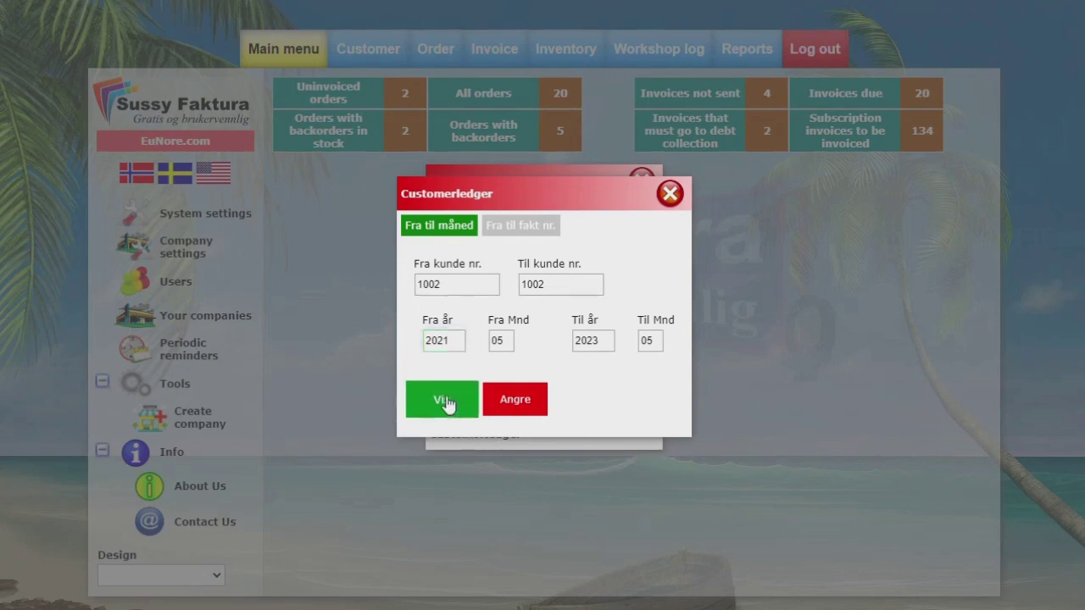
pyautogui.click(446, 404)
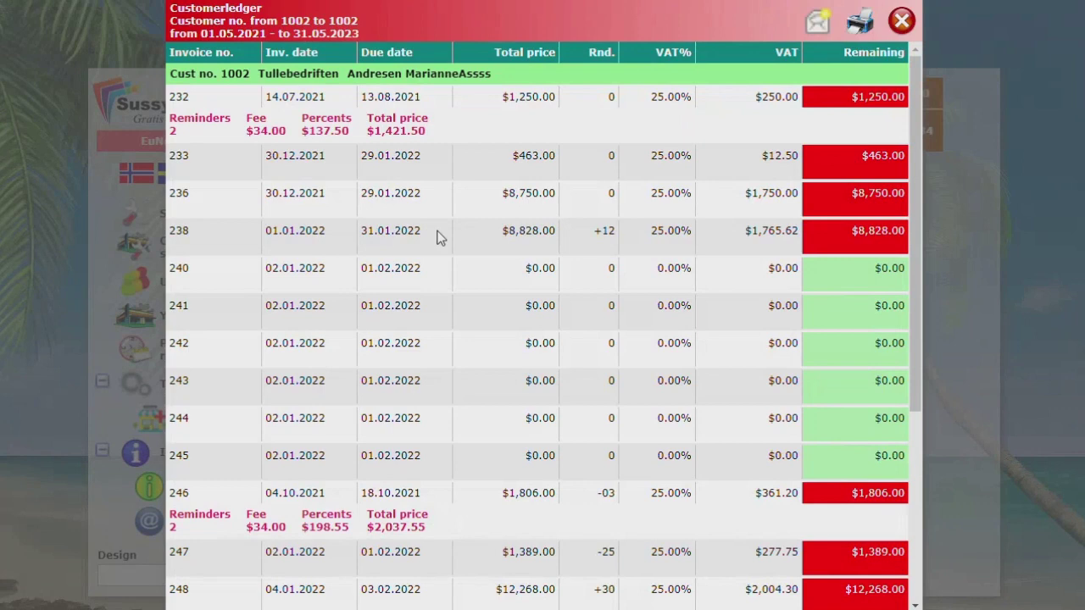
# - Look through the customer ledger's invoices, reminders, VAT and remaining amounts, and return to the list of report categories
pyautogui.scroll(-3, 440, 237)
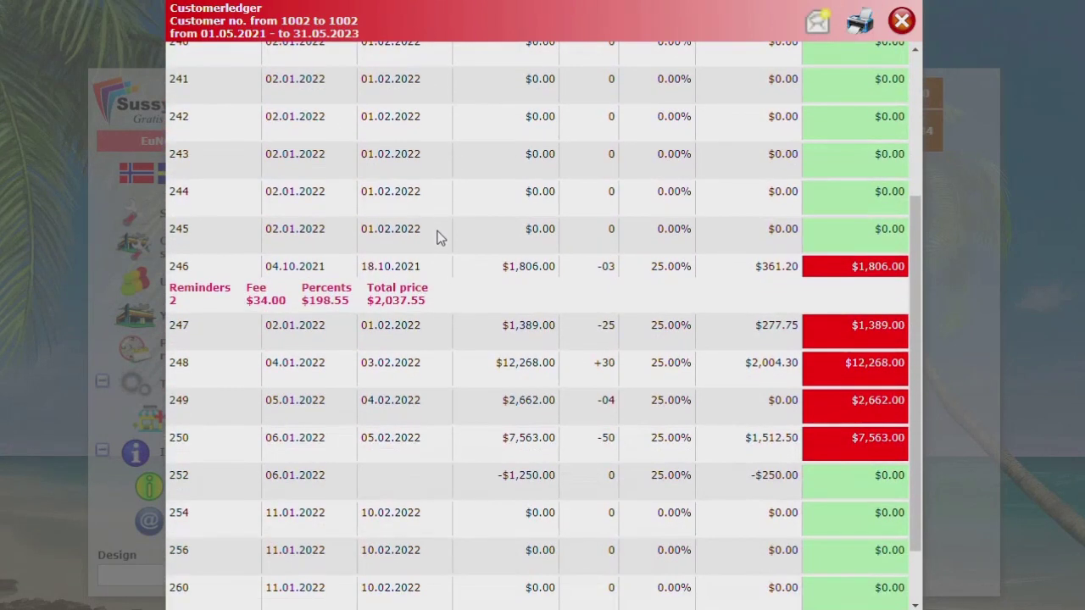
pyautogui.scroll(-2, 439, 237)
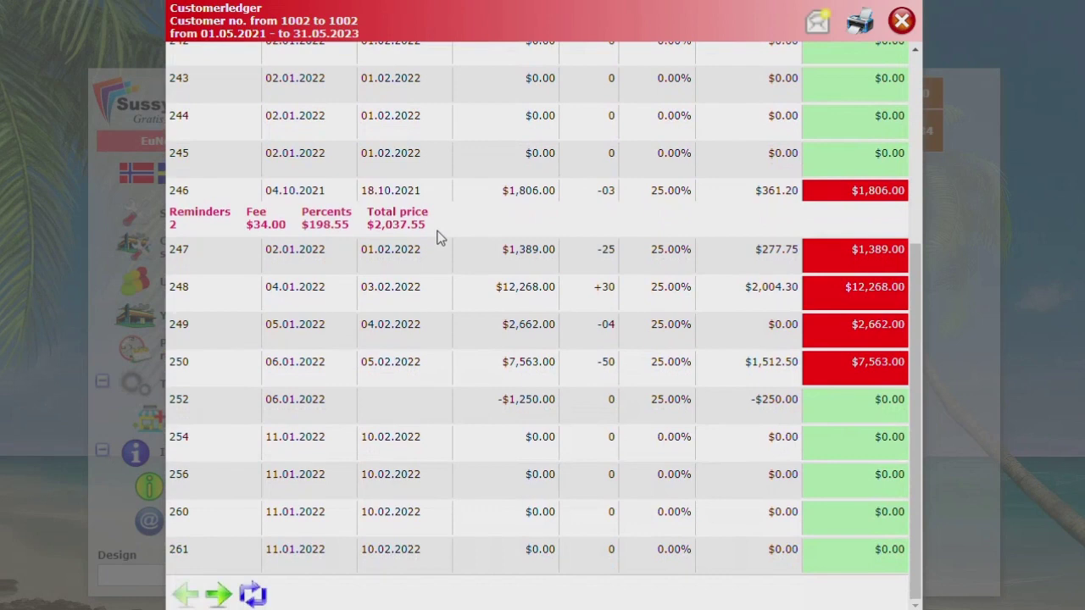
pyautogui.scroll(5, 439, 237)
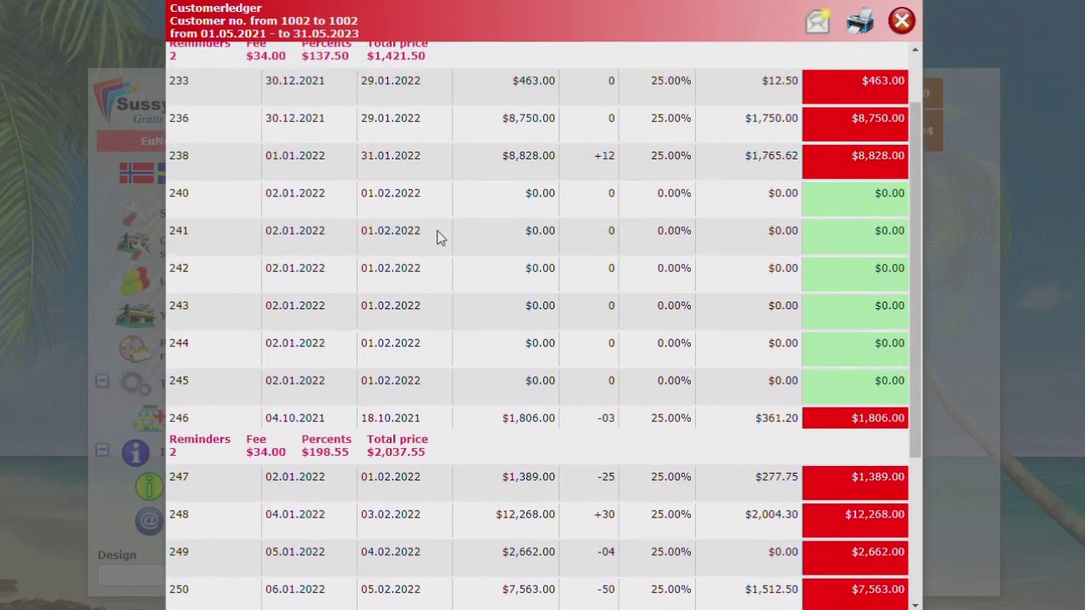
pyautogui.scroll(3, 438, 237)
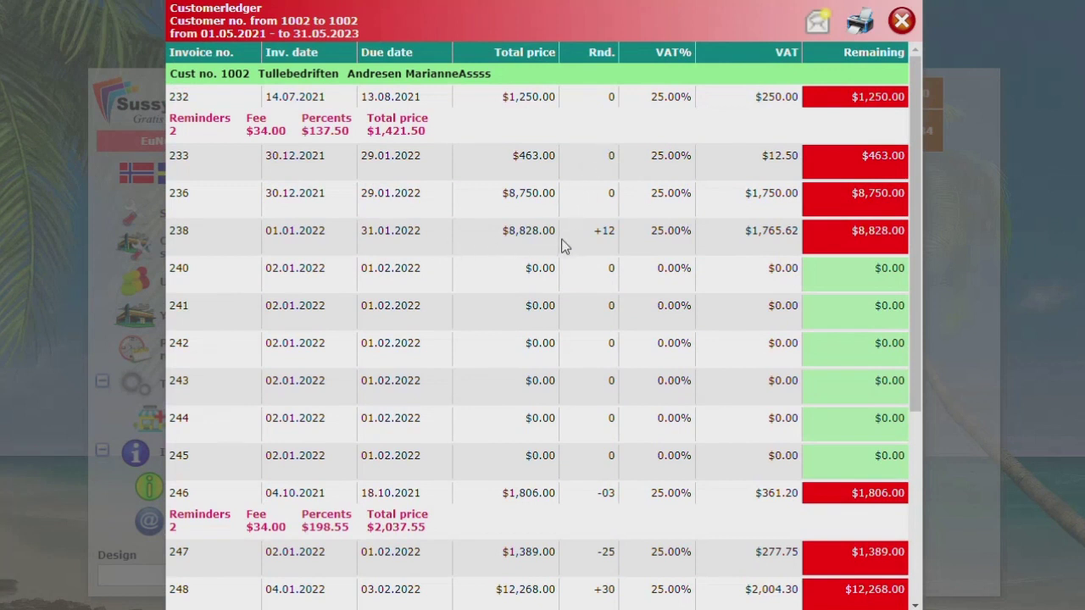
pyautogui.click(901, 21)
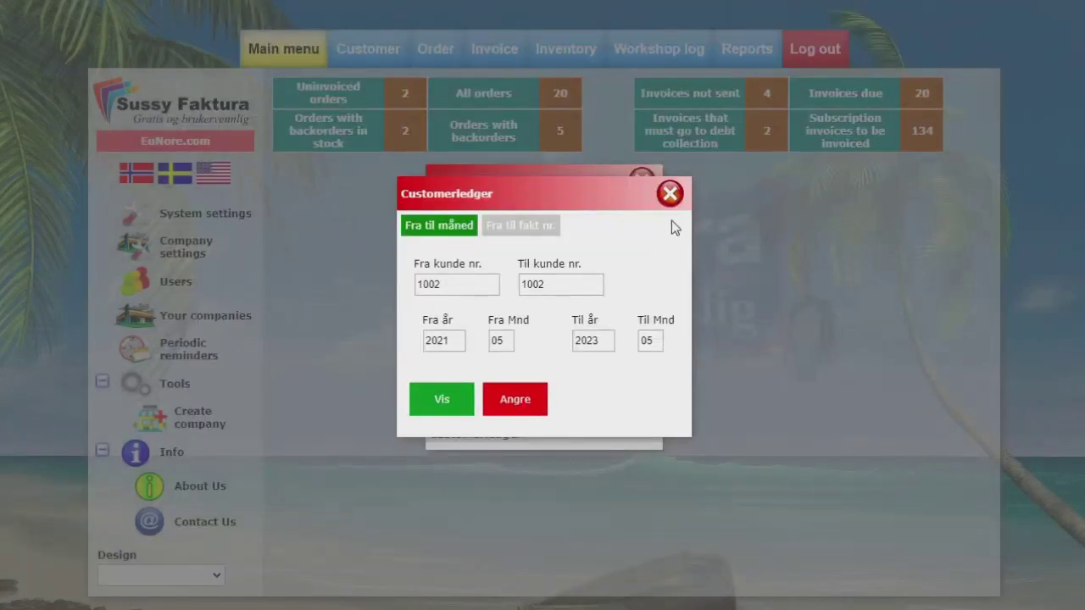
pyautogui.click(669, 194)
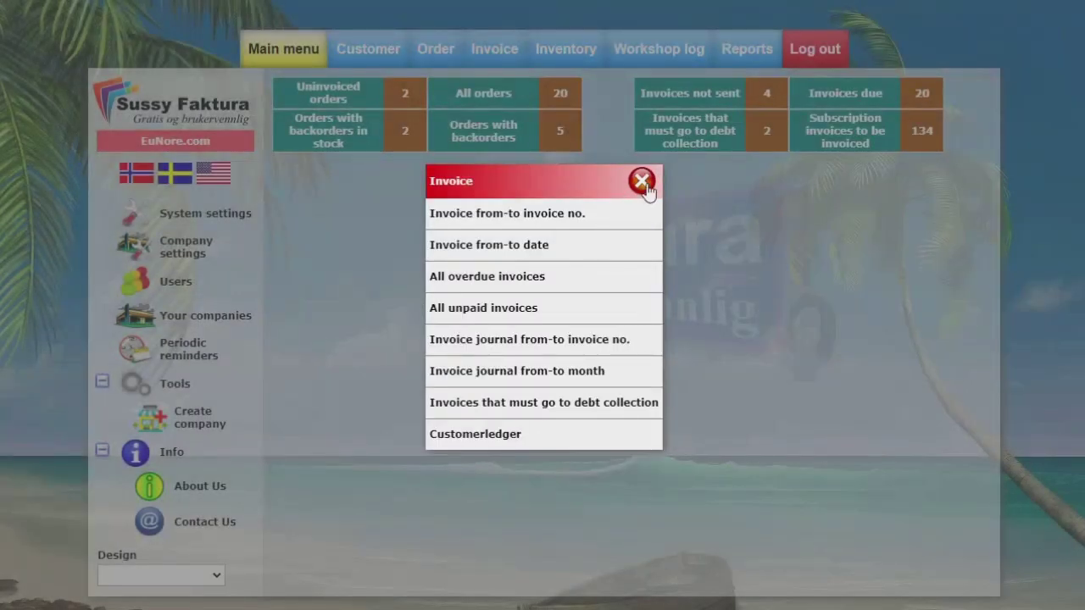
pyautogui.click(642, 183)
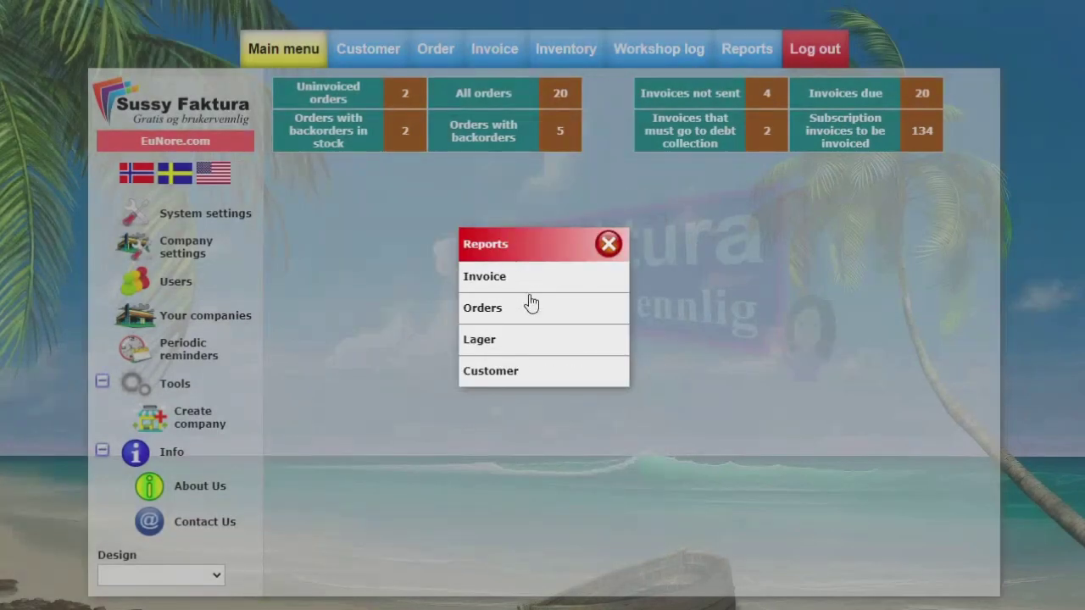